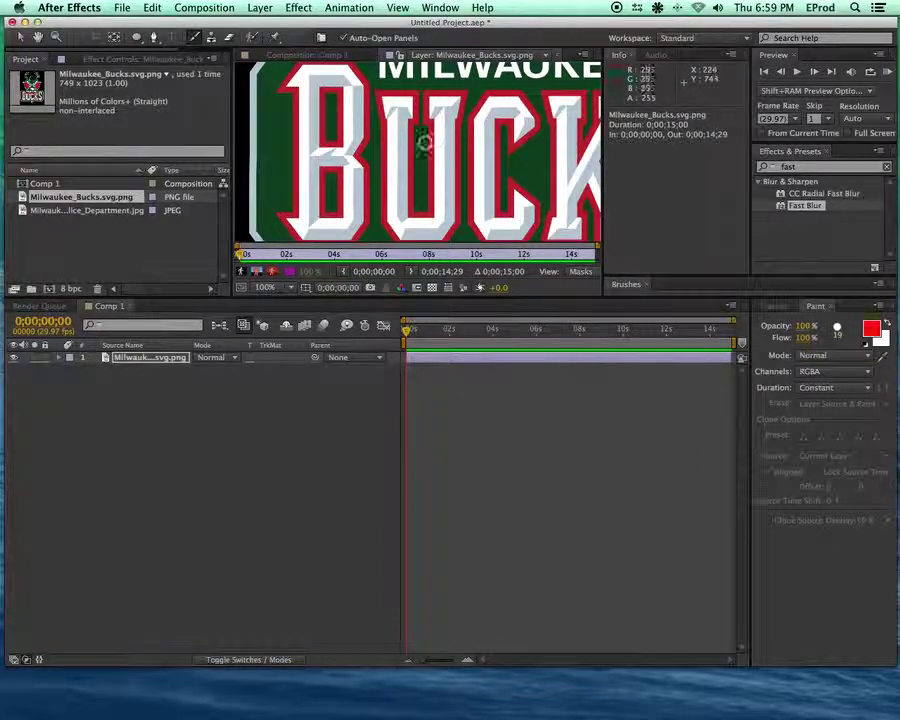
drag(264, 75, 356, 76)
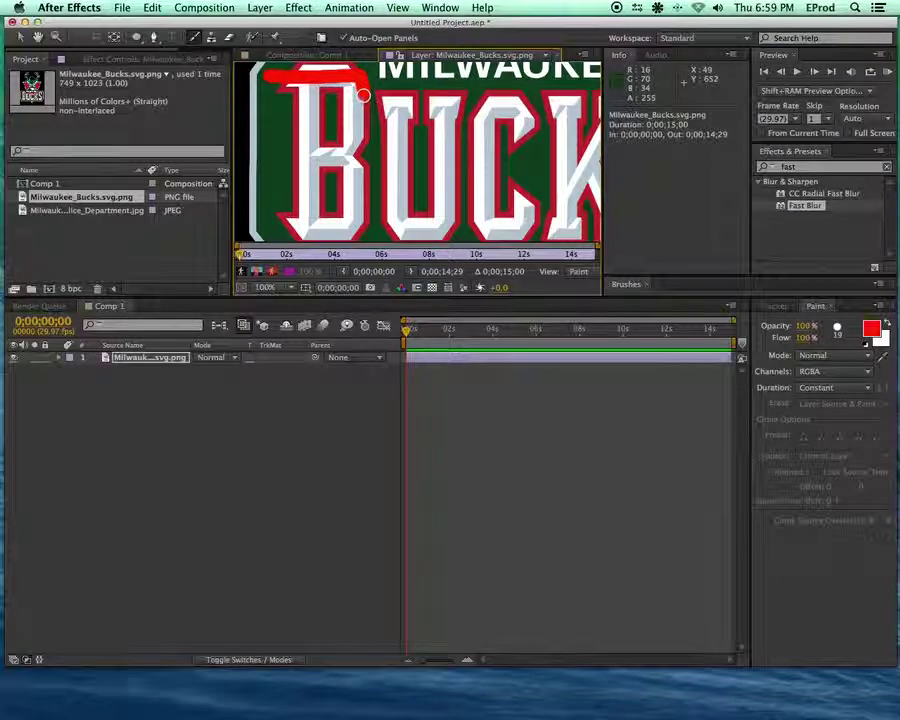
key(super+z)
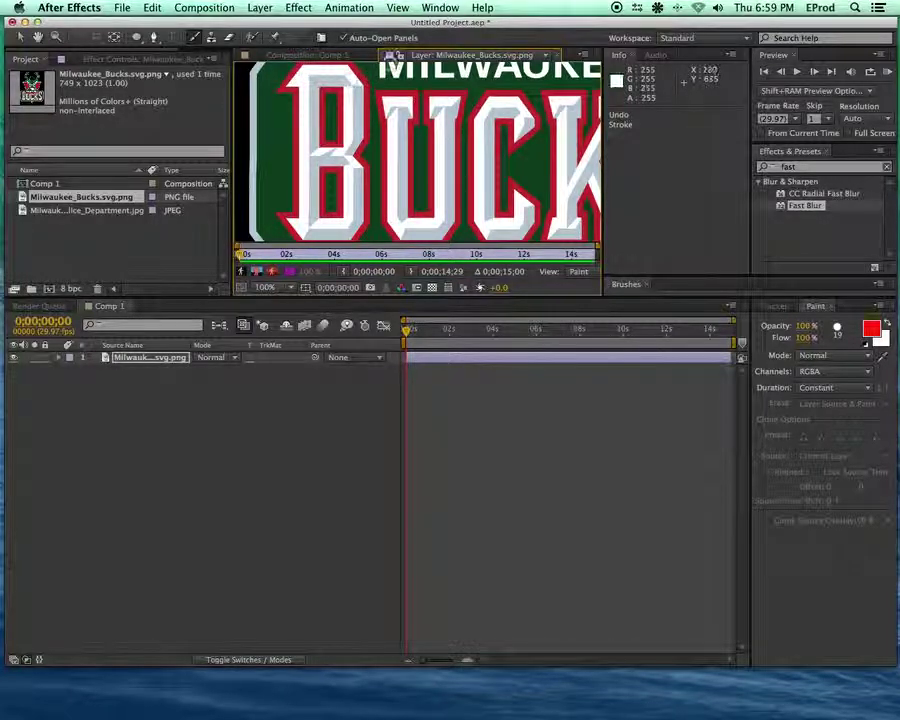
mouse_move(276, 74)
mouse_down()
mouse_move(339, 72)
mouse_move(303, 75)
mouse_up()
key(super+z)
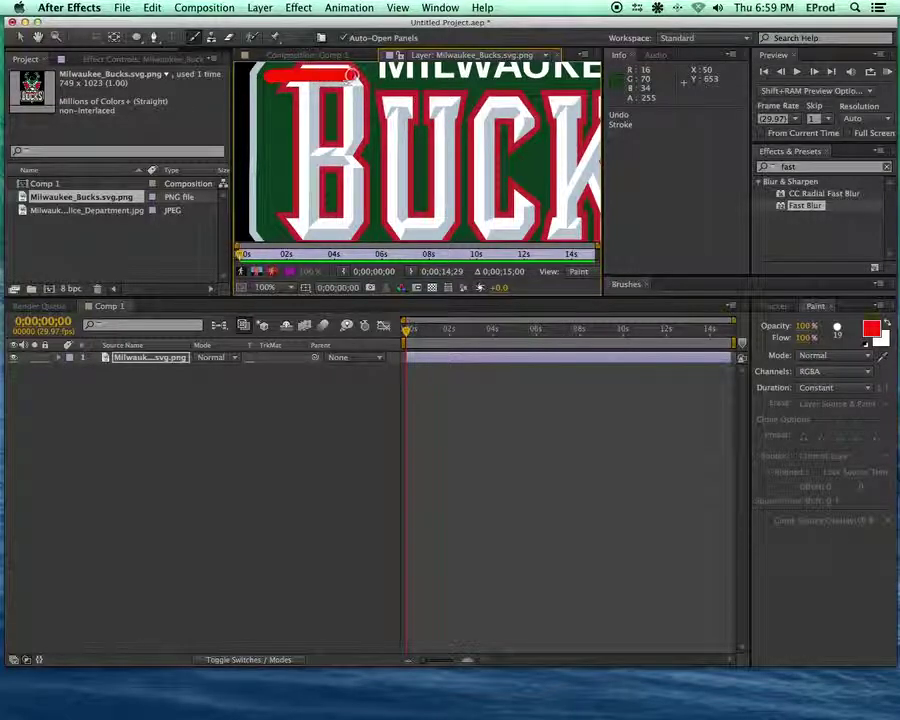
Trace the letter B of BUCKS with one continuous red brush stroke and turn on Paint on Transparent, returning to the composition view.
mouse_move(352, 127)
mouse_down()
mouse_move(310, 155)
mouse_move(347, 162)
mouse_move(352, 222)
mouse_move(317, 233)
mouse_move(271, 230)
mouse_move(314, 229)
mouse_move(302, 83)
mouse_up()
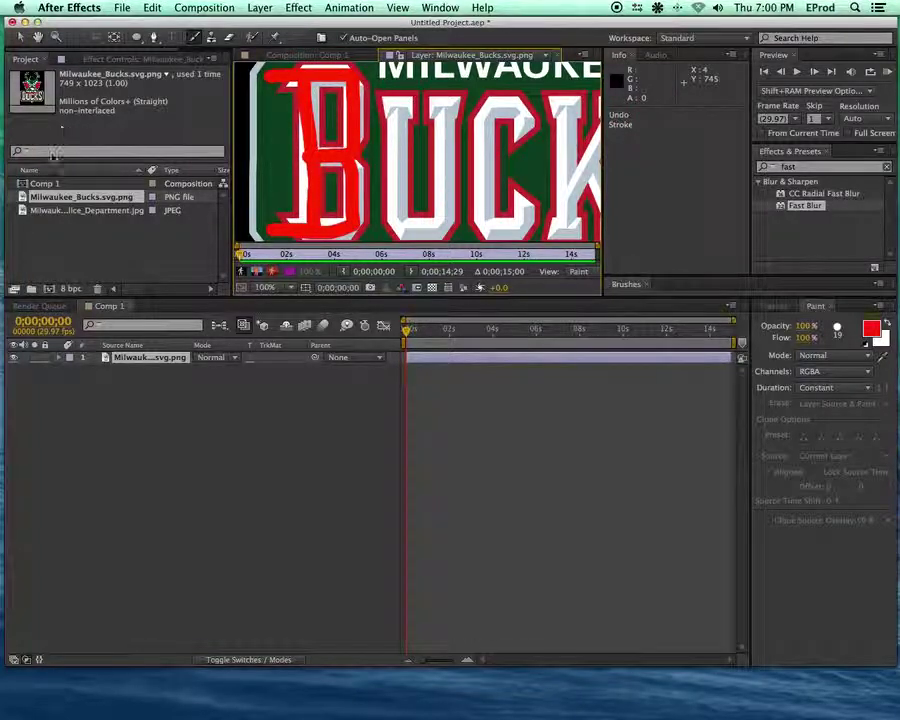
click(59, 357)
click(71, 369)
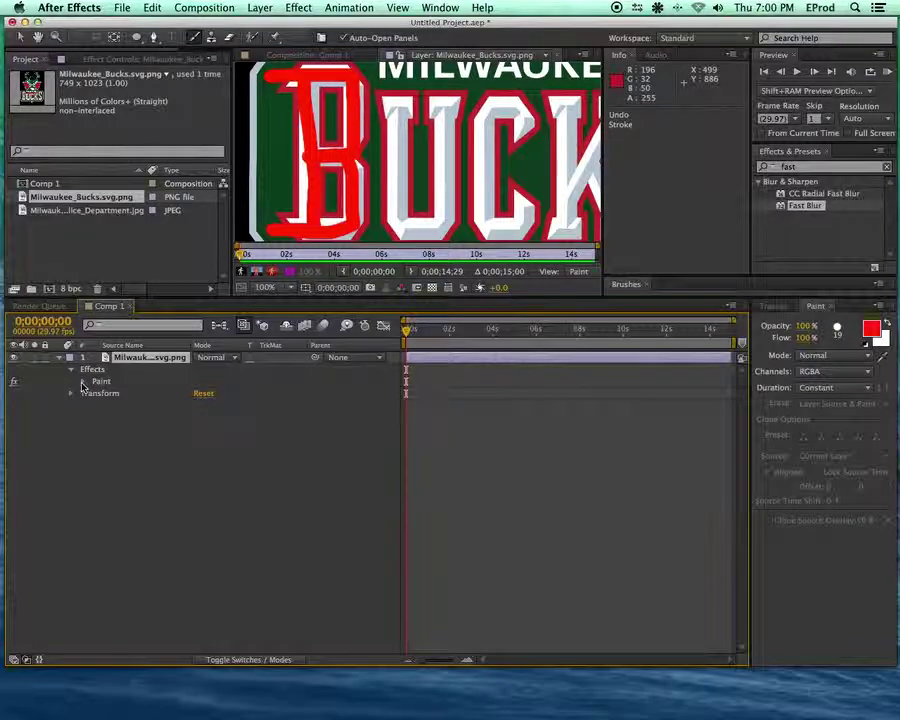
click(83, 382)
click(199, 393)
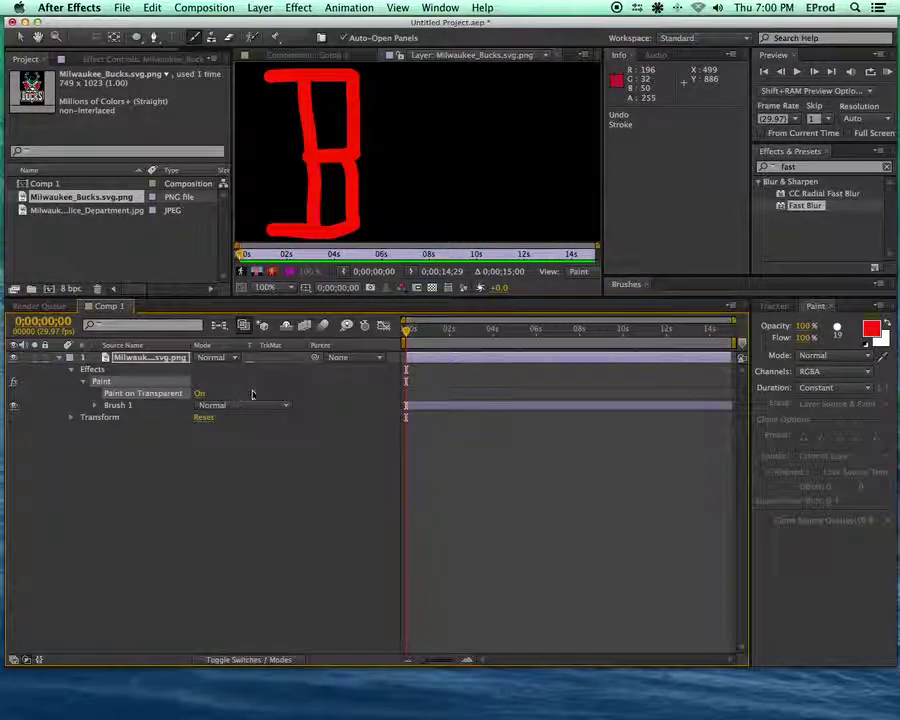
click(546, 56)
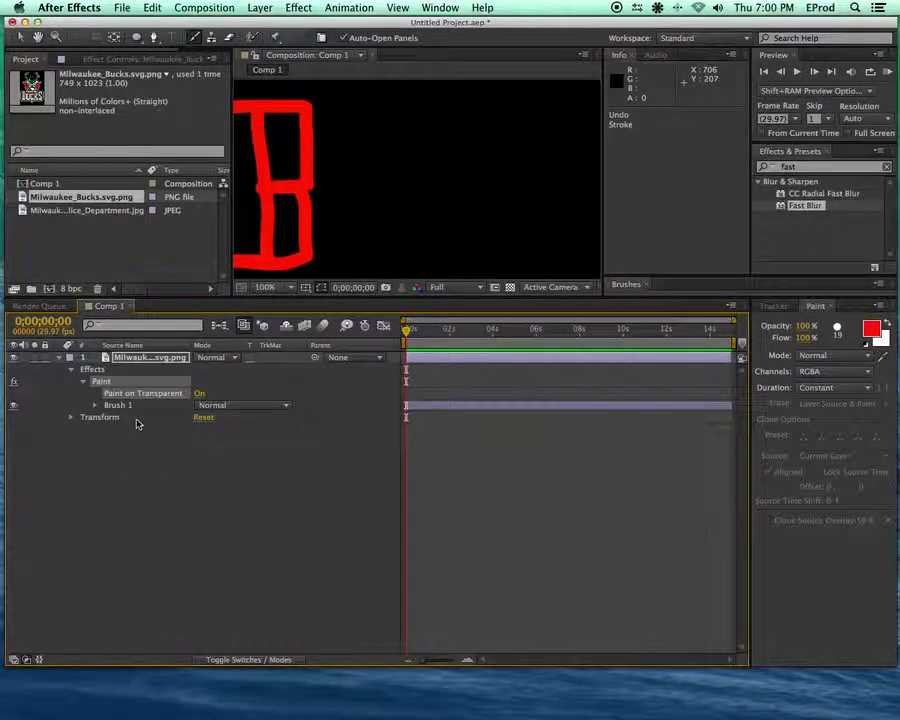
Duplicate the painted logo layer and delete the Paint effect from the upper copy.
click(134, 362)
key(super+d)
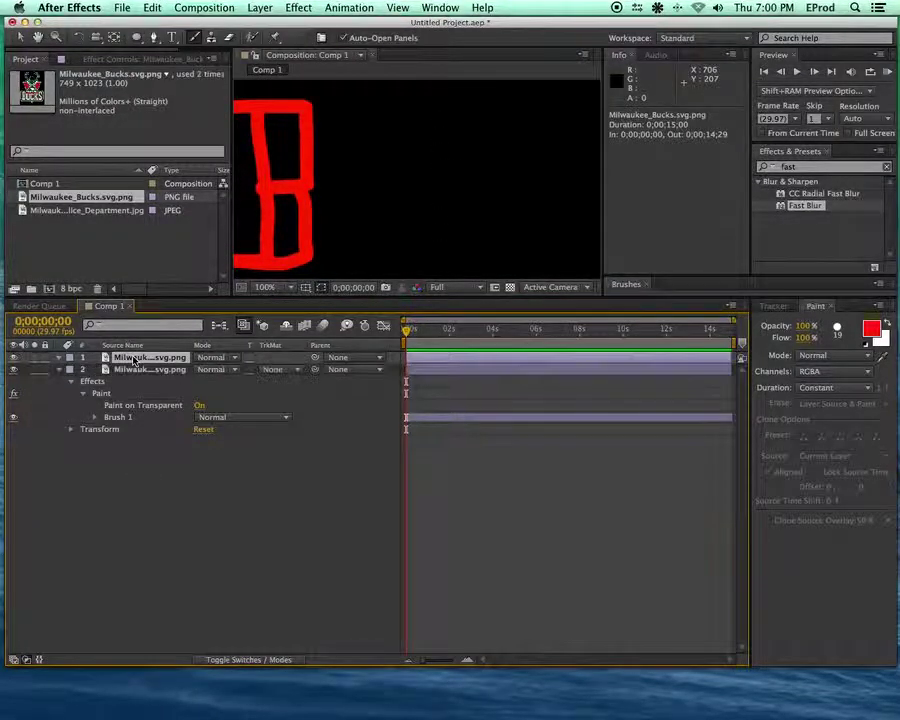
click(139, 358)
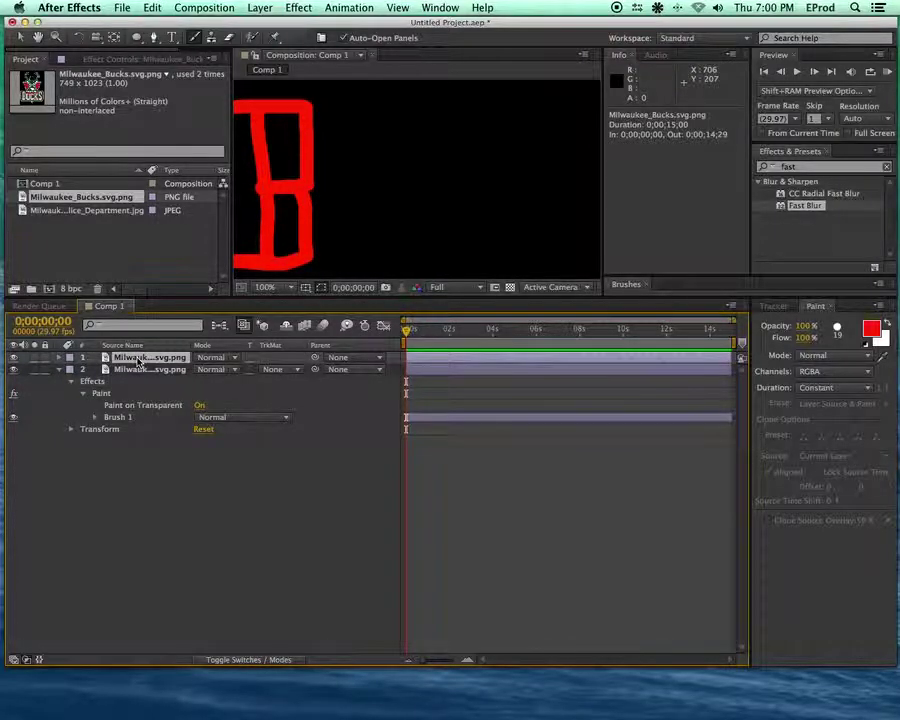
key(e)
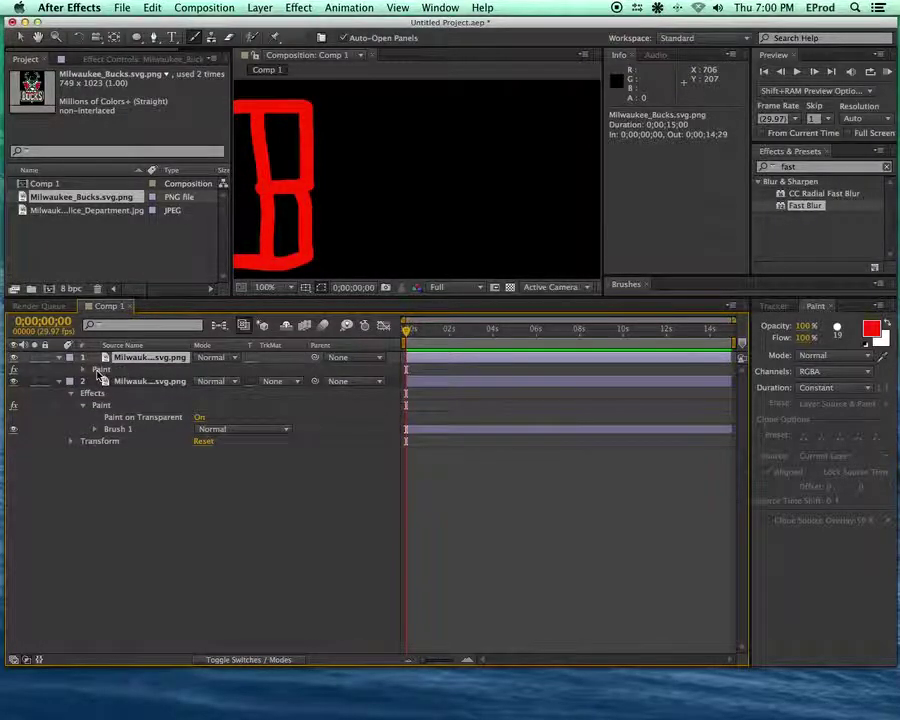
key(Delete)
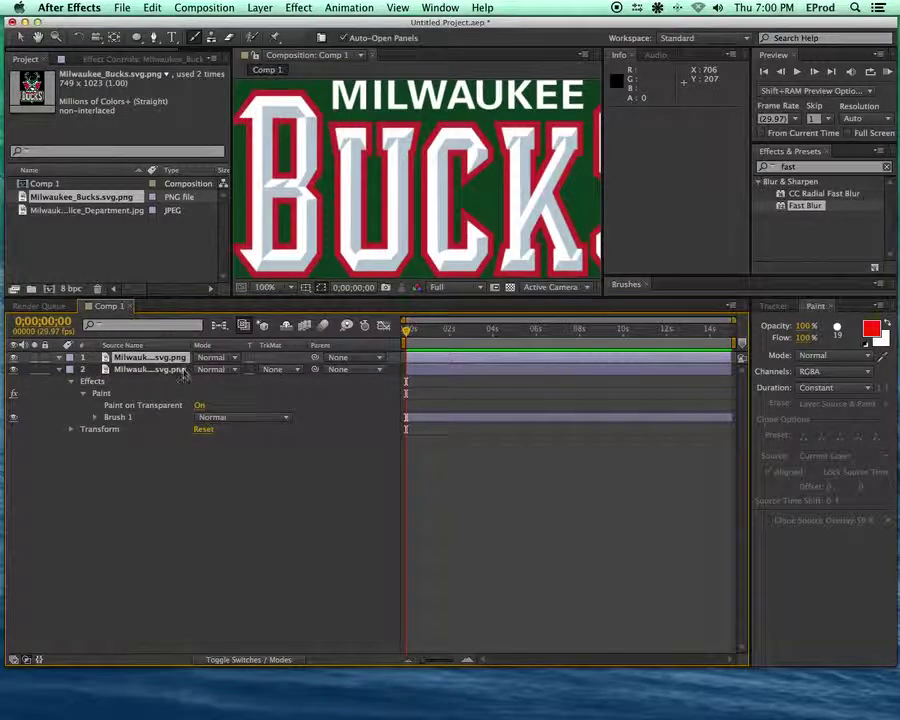
Hide the clean logo layer, move the painted logo layer above it and collapse the painted layer's properties.
click(139, 369)
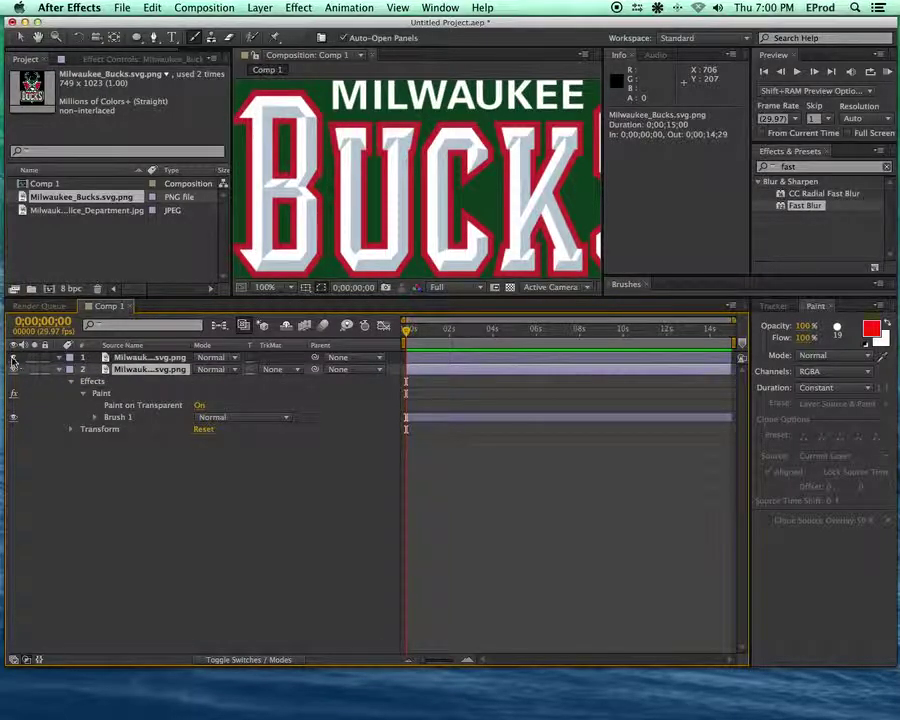
mouse_move(139, 369)
mouse_down()
mouse_move(147, 354)
mouse_move(141, 358)
mouse_up()
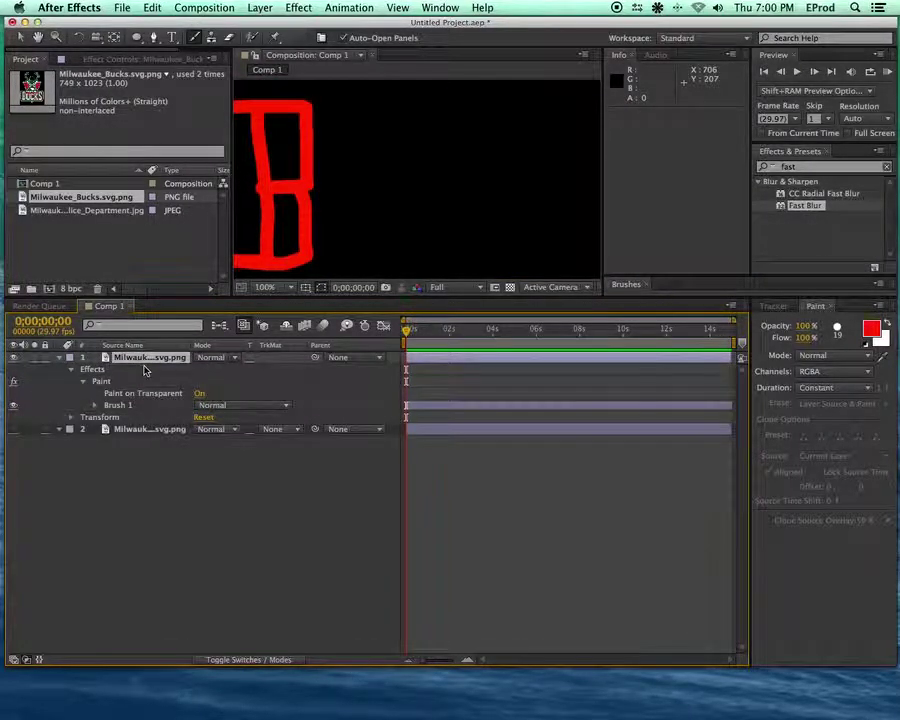
click(59, 358)
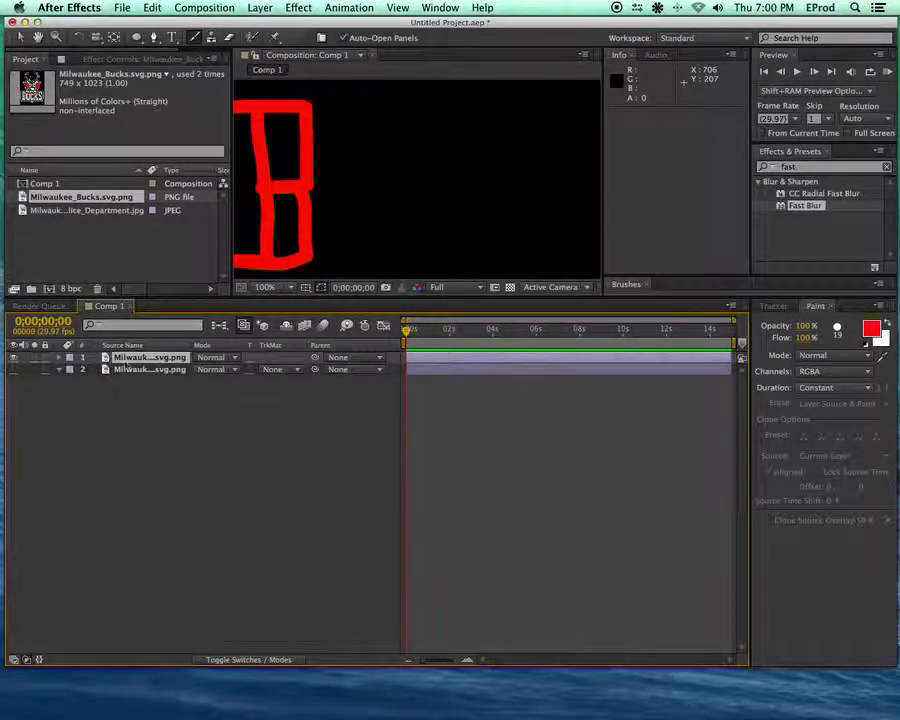
Make the clean logo layer visible again and duplicate it.
click(159, 371)
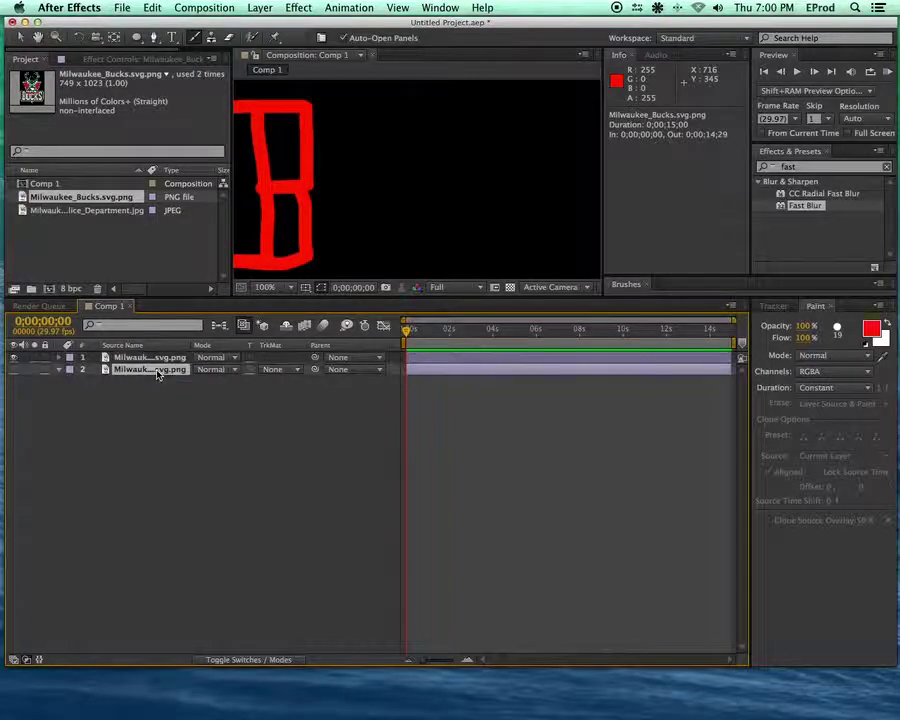
click(14, 370)
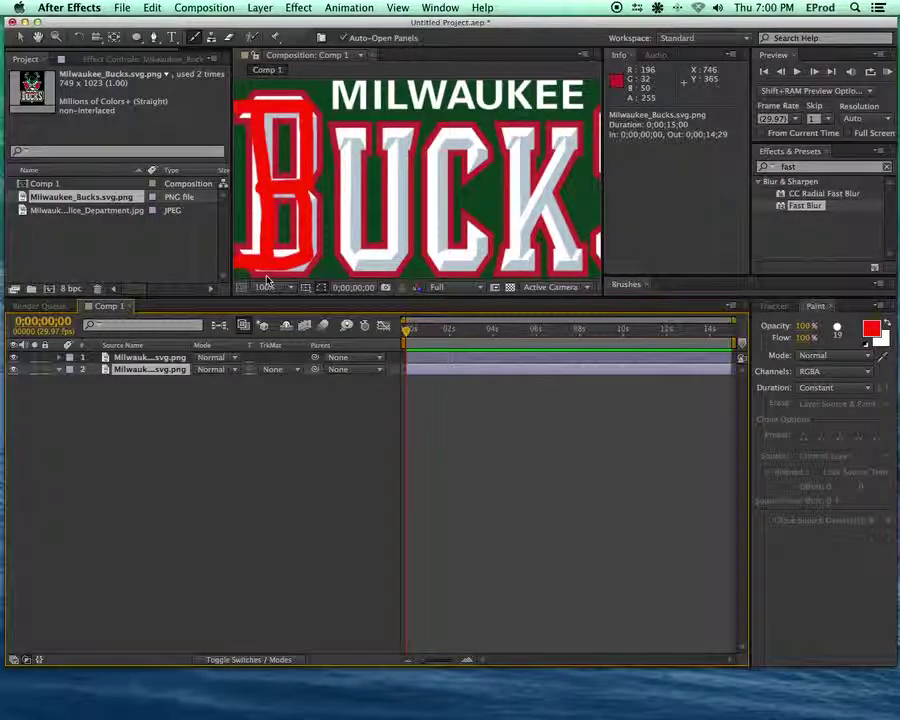
key(super+d)
click(124, 383)
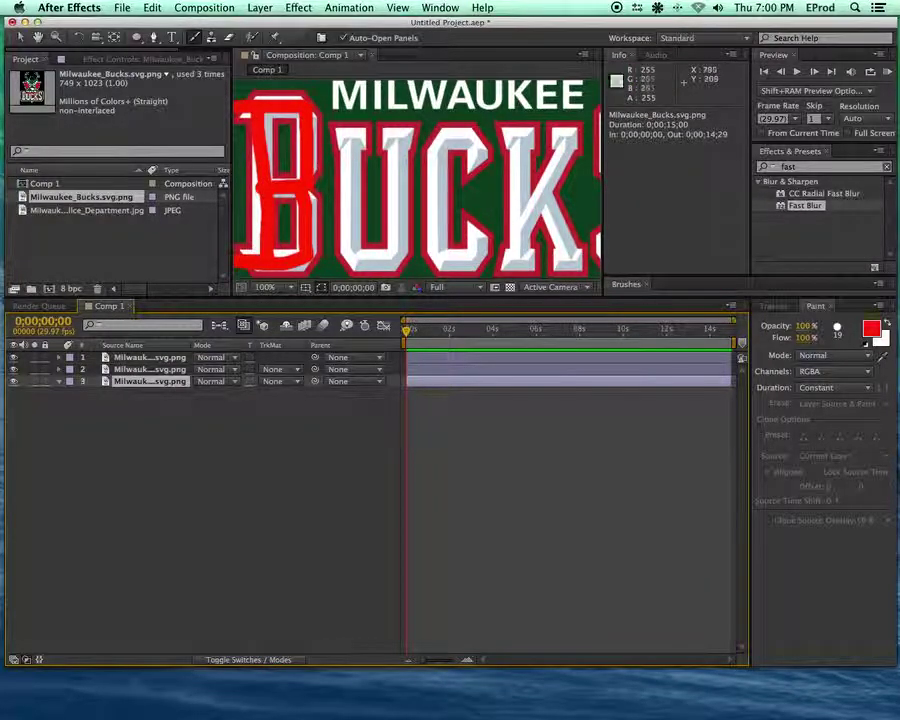
Create a 1920 x 1080 px solid layer coloured with the dark green sampled from the logo's background.
click(290, 288)
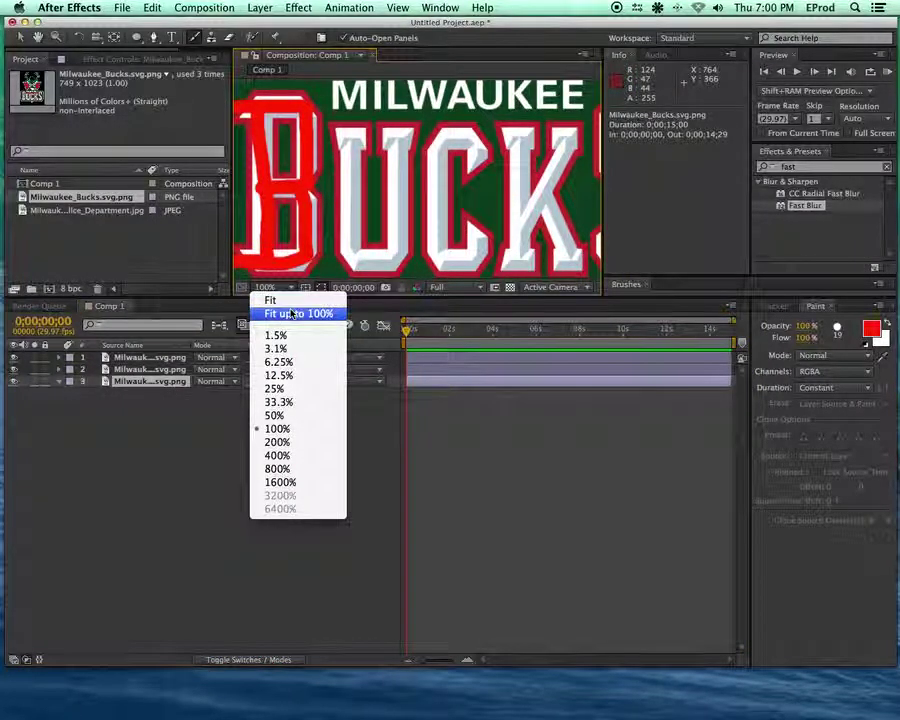
click(296, 416)
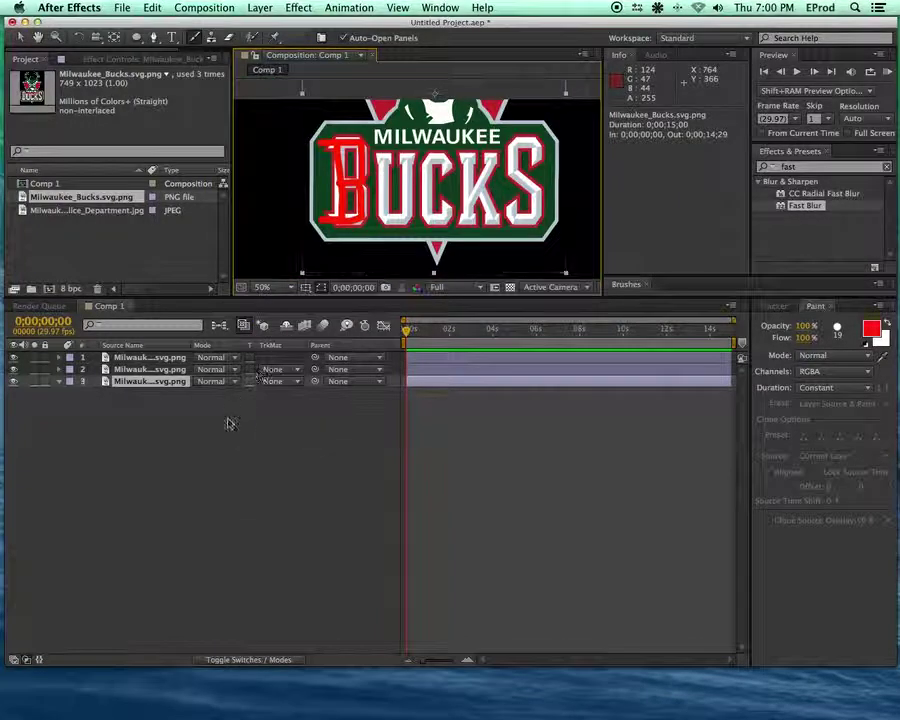
click(259, 7)
mouse_move(268, 24)
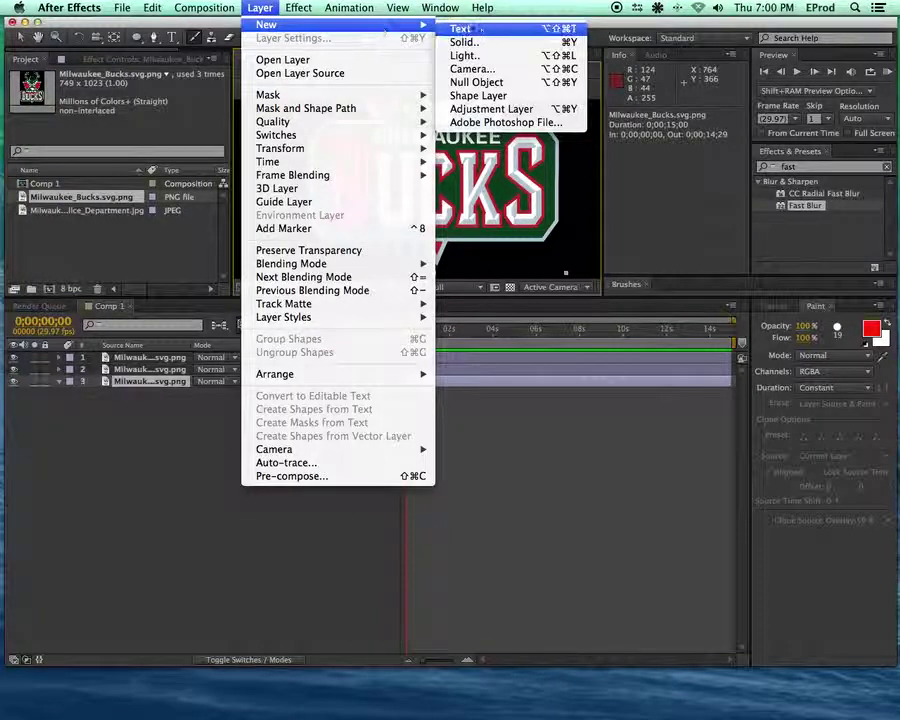
click(486, 42)
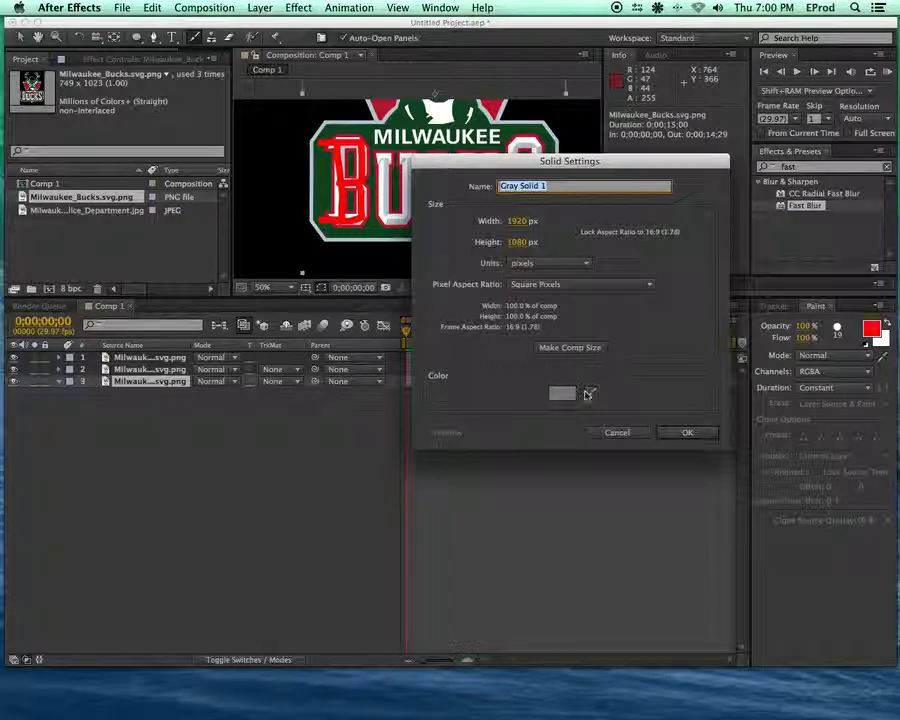
click(591, 392)
click(390, 236)
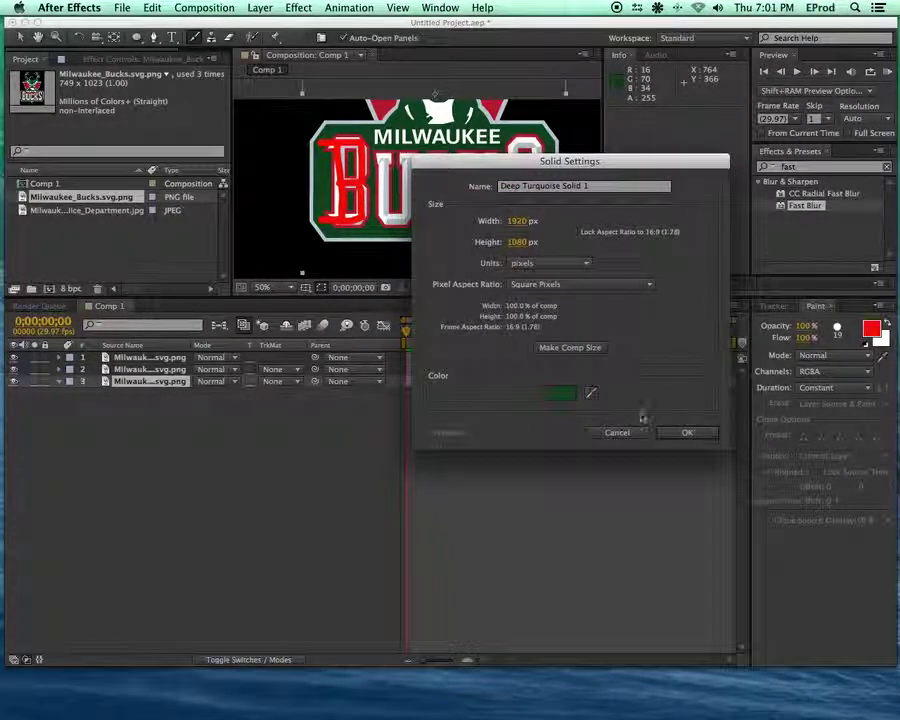
click(684, 433)
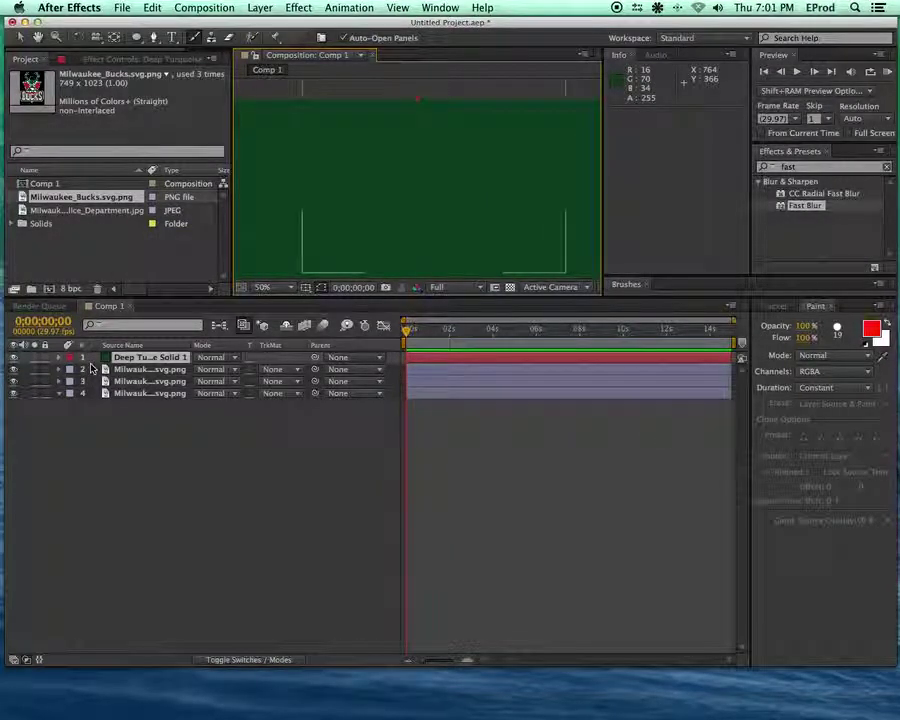
Lower the green solid's opacity to 81% and draw a closed 12-point pen mask around the BUCKS lettering, inside the badge border and below MILWAUKEE.
key(t)
drag(200, 370, 185, 345)
click(157, 36)
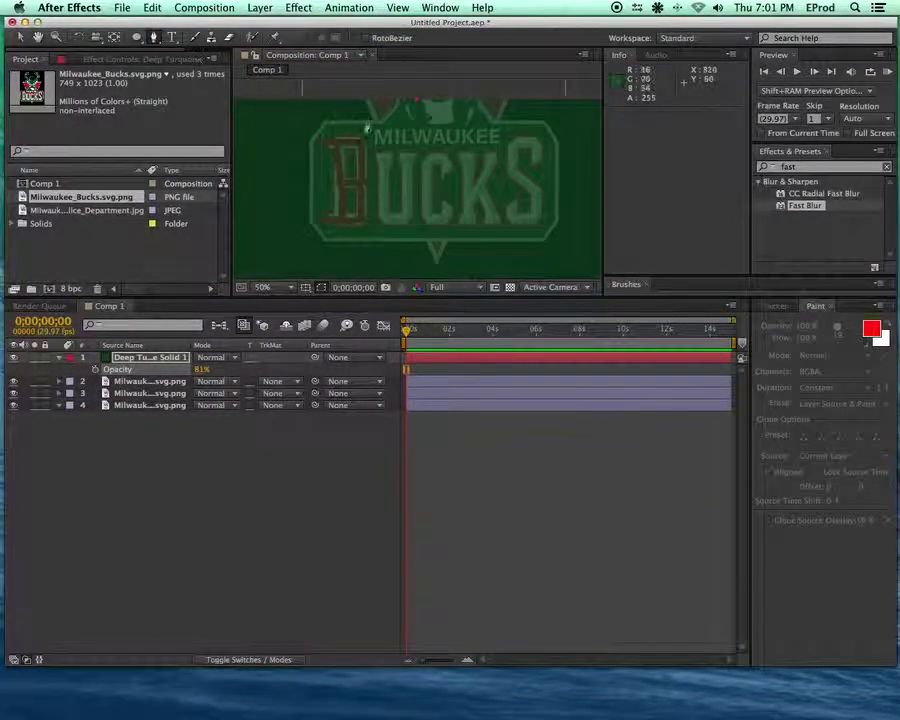
click(325, 129)
click(366, 131)
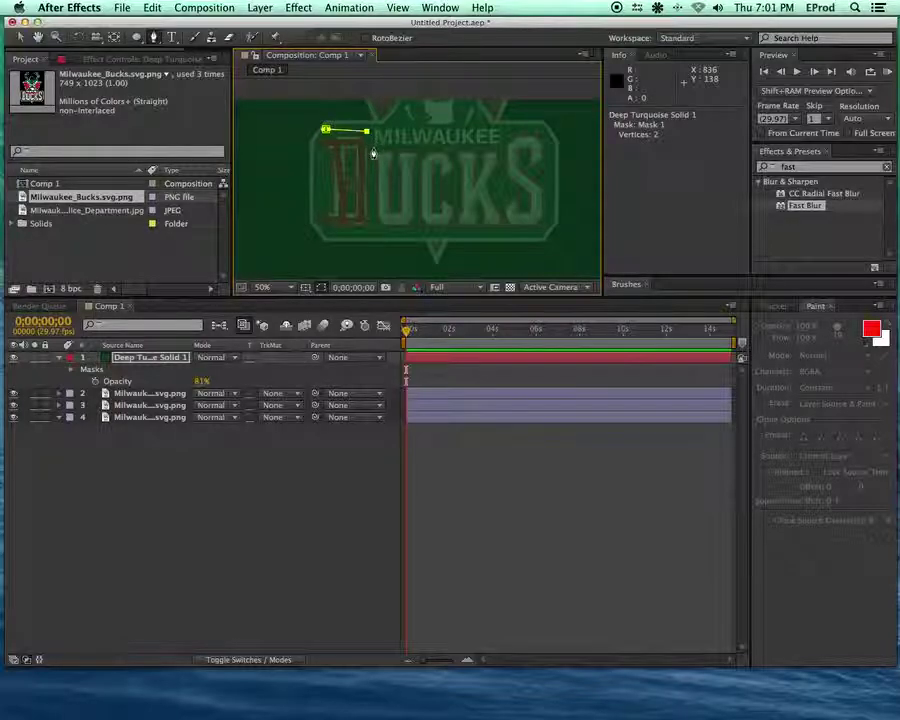
click(502, 147)
click(509, 131)
click(542, 133)
click(548, 148)
click(545, 221)
click(536, 232)
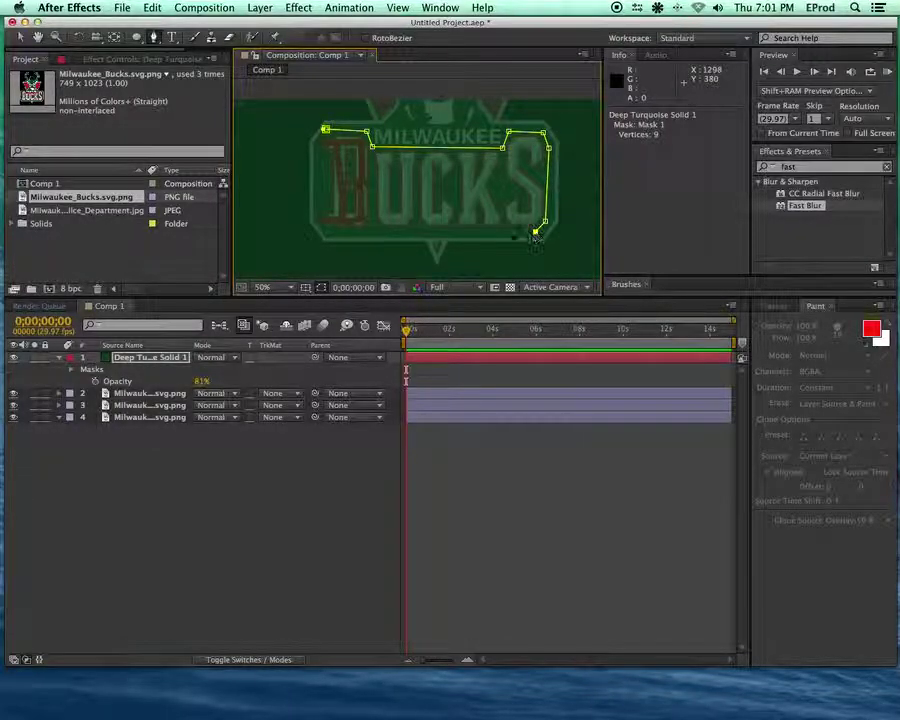
click(329, 232)
click(316, 213)
click(316, 143)
click(325, 129)
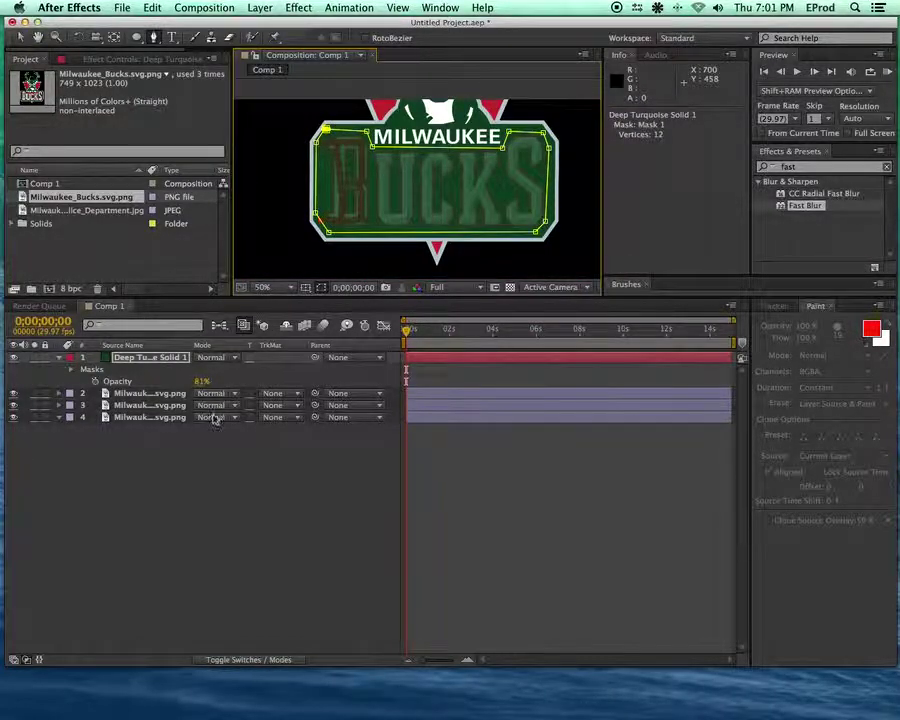
Set the masked green solid's opacity to 100% and move it directly above the lowest logo layer.
click(204, 458)
drag(203, 381, 230, 381)
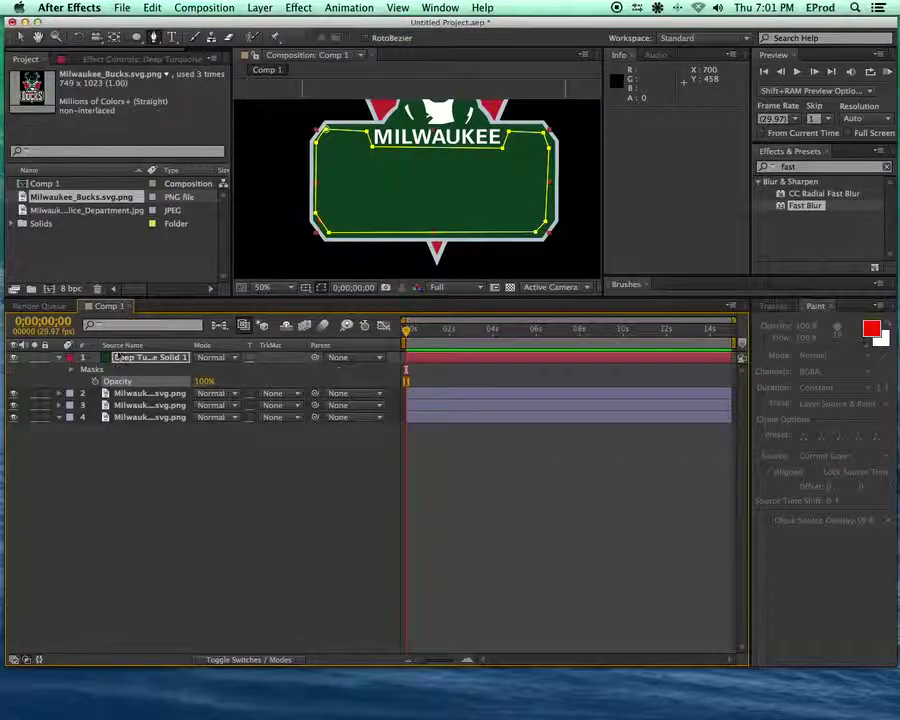
drag(144, 358, 147, 411)
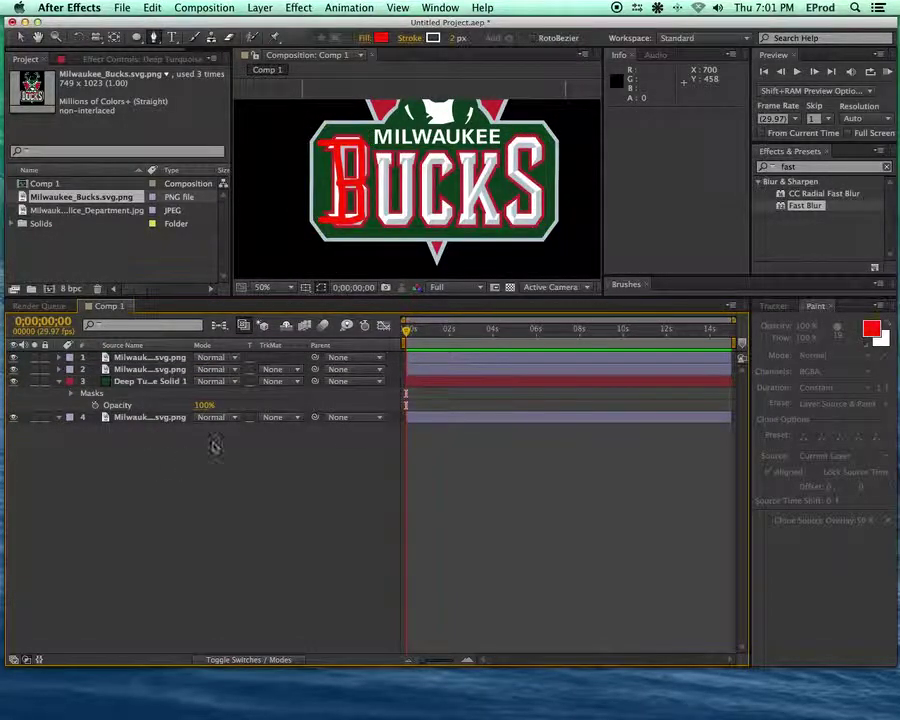
Set the diameter of Brush 1 on the top painted layer to 51 so the stroke covers the whole letter B.
click(136, 370)
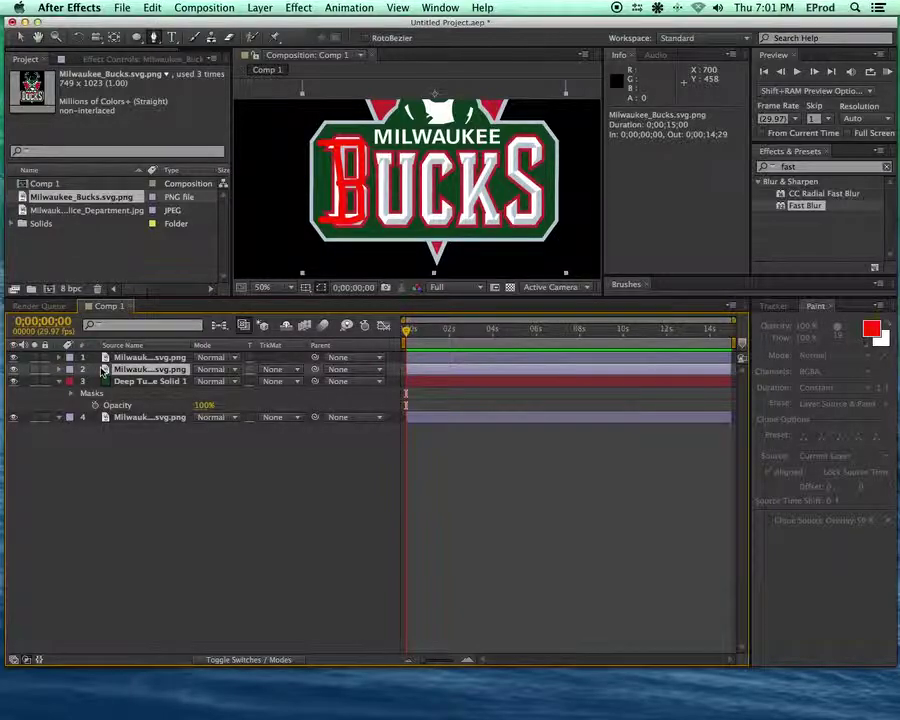
click(59, 357)
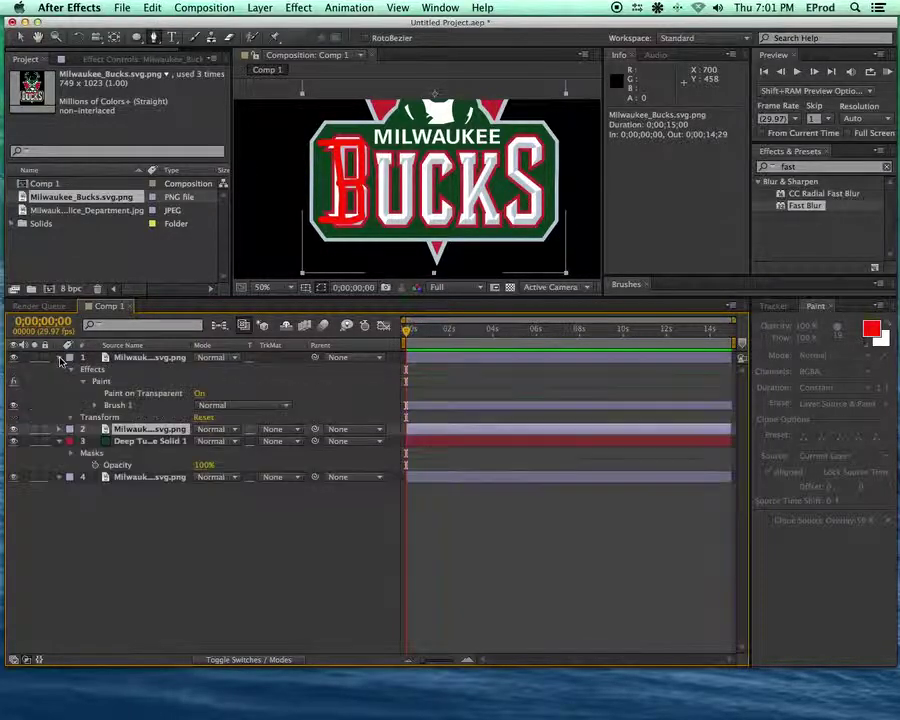
click(95, 406)
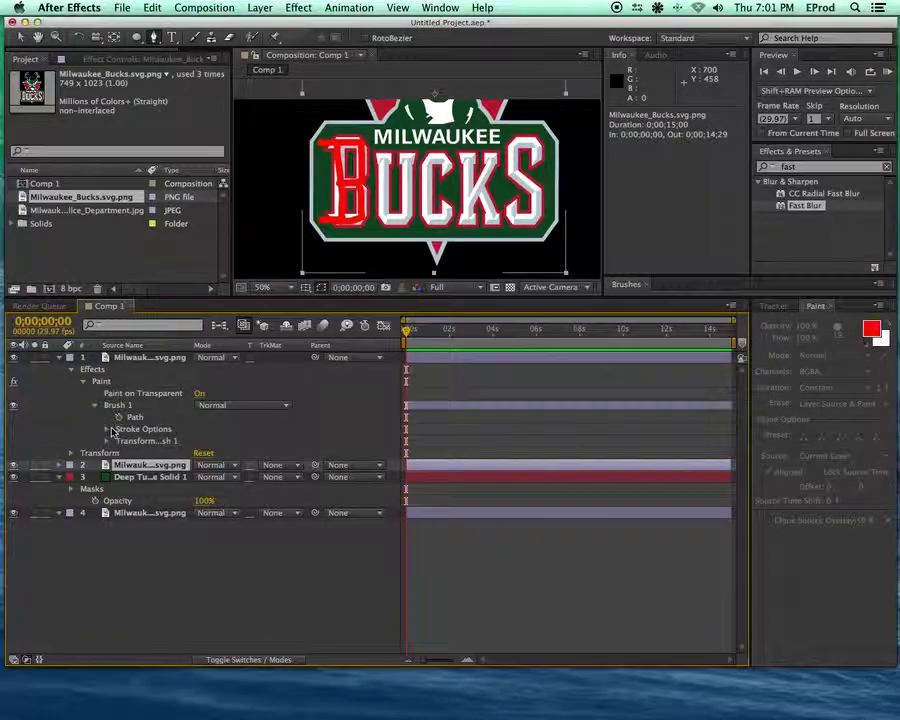
click(107, 429)
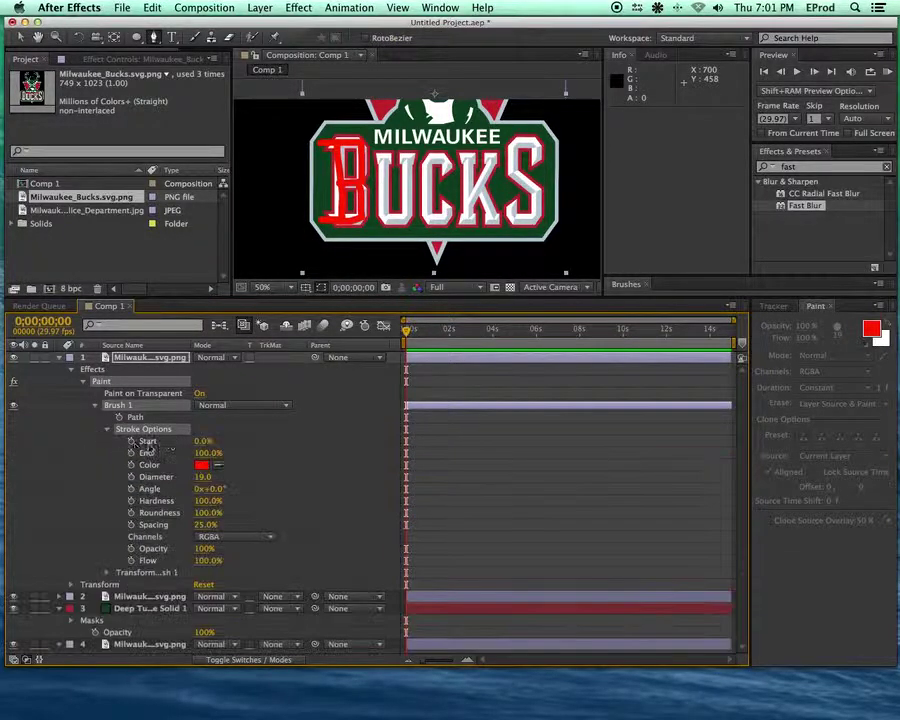
drag(203, 482, 223, 464)
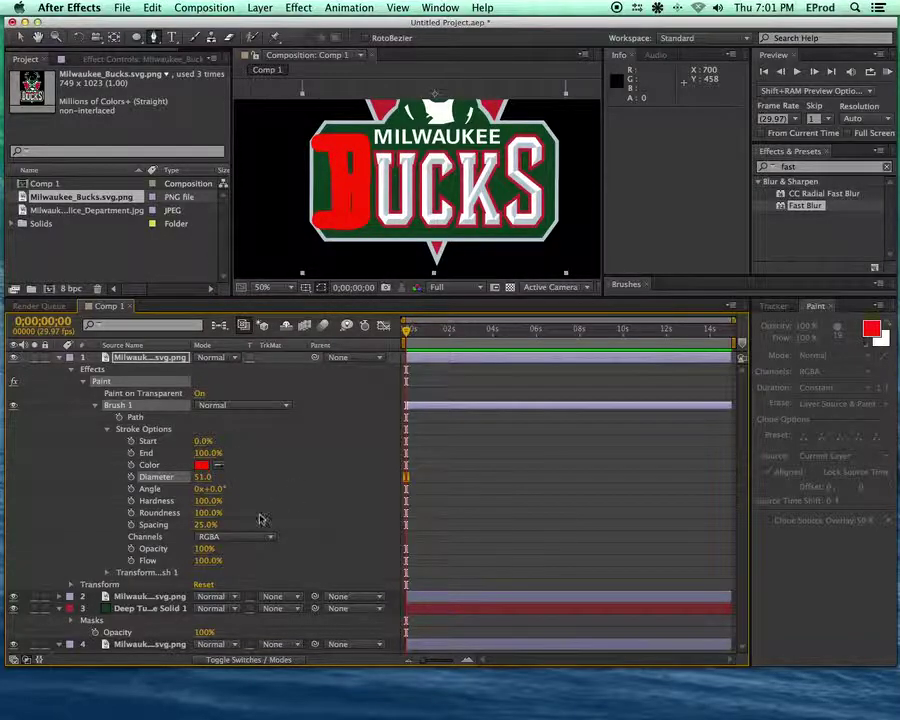
Add a keyframe for Brush 1's stroke End at the start of the timeline with a value of 0%.
click(130, 453)
drag(205, 453, 110, 443)
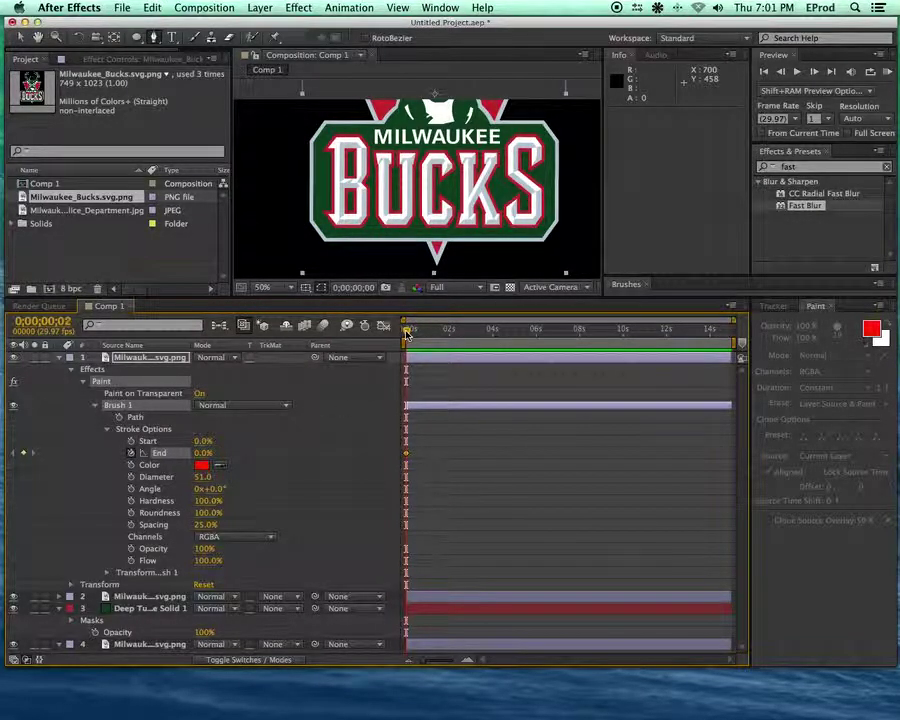
Set Brush 1's stroke End to 100% at frame 5, collapse the Paint effect and scrub through the stroke animation.
drag(203, 457, 276, 441)
click(92, 381)
click(84, 381)
drag(409, 331, 415, 320)
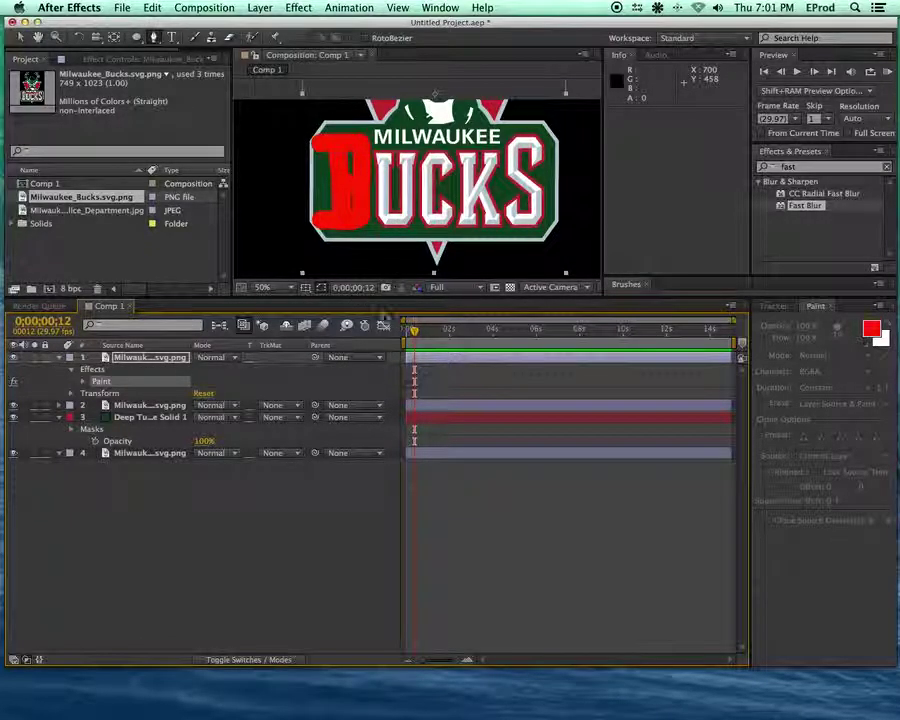
drag(410, 330, 402, 333)
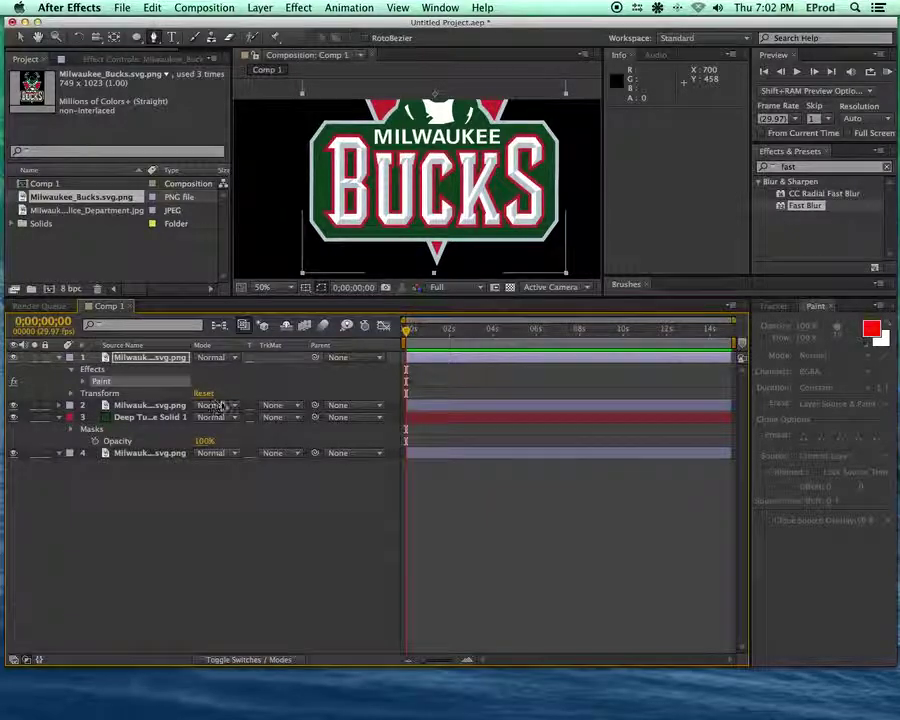
Set the second logo layer's track matte to Alpha Matte from the painted layer above and scrub through the reveal.
click(273, 417)
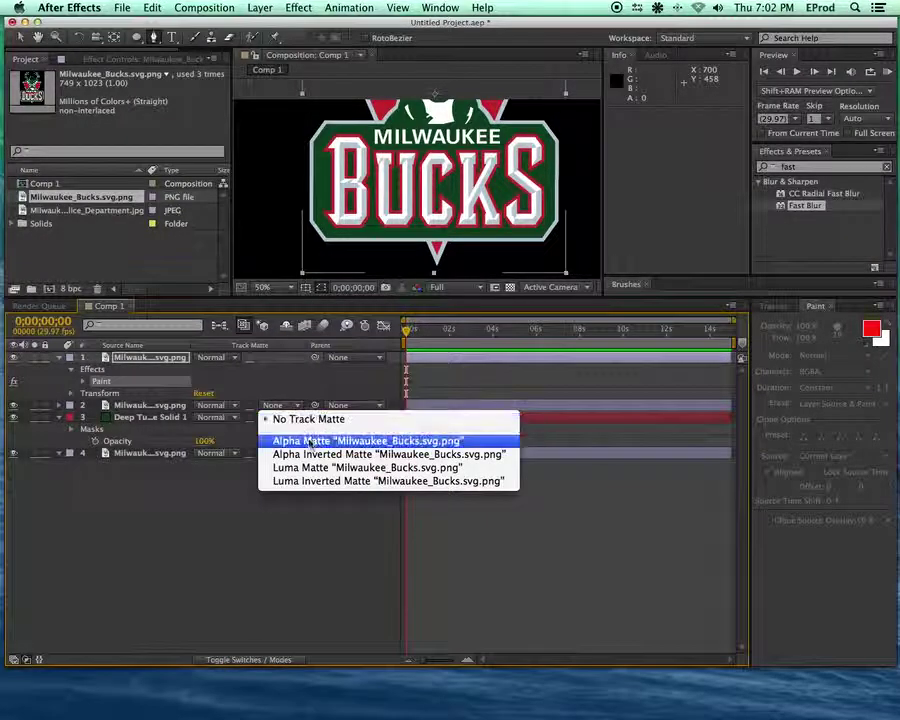
click(311, 443)
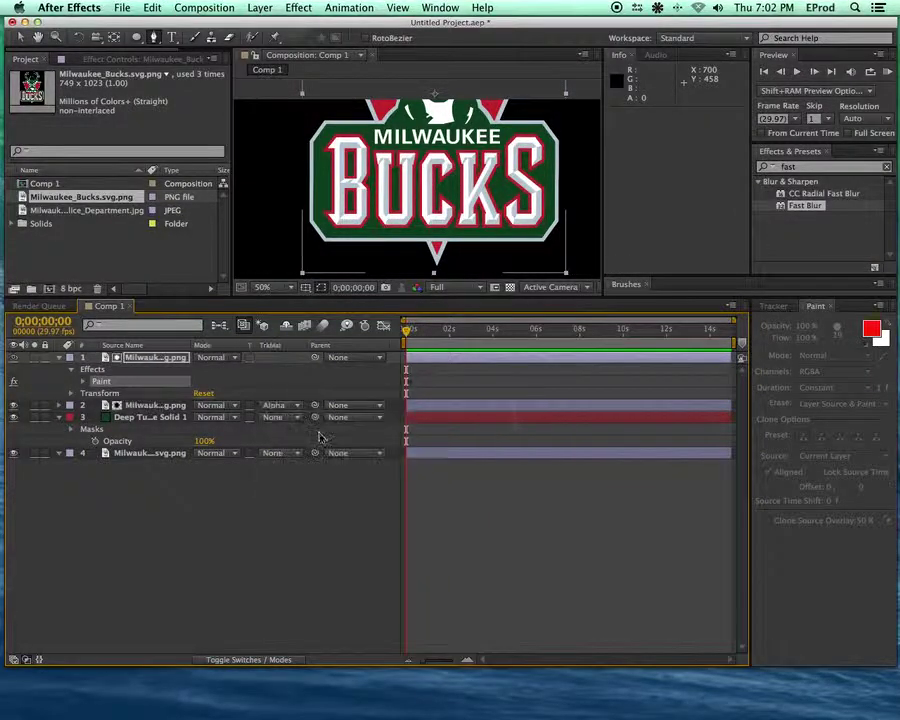
click(409, 332)
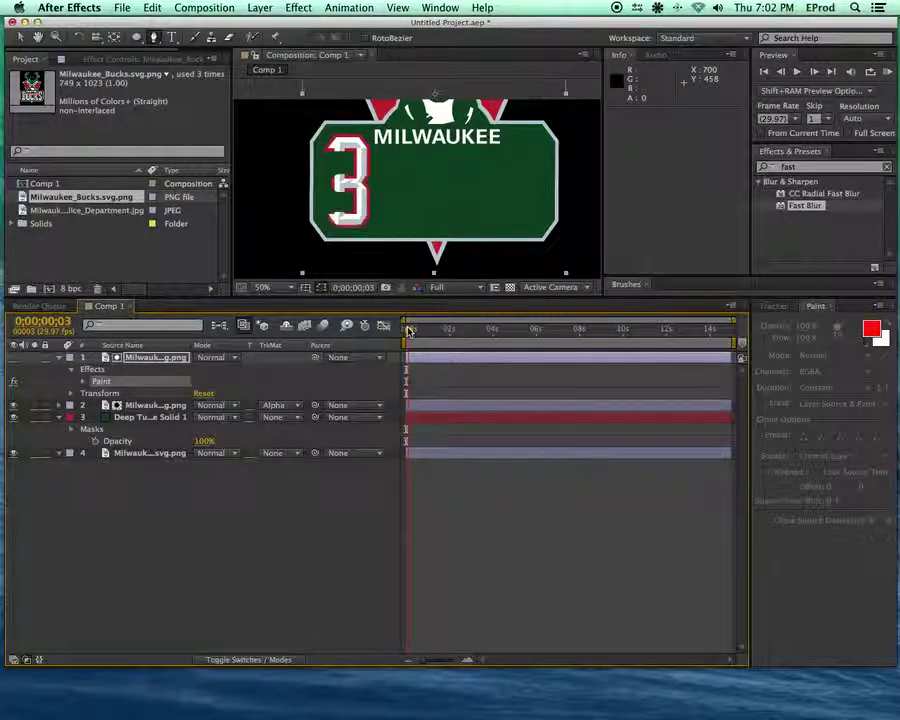
click(410, 331)
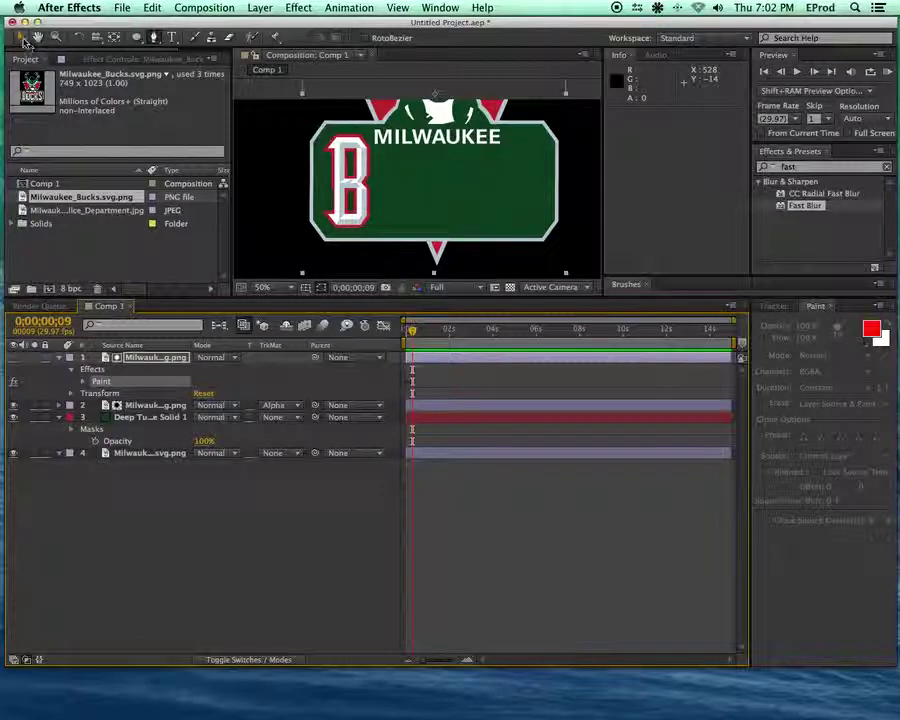
Increase the diameter of Brush 1 on the painted matte layer to 64.
click(22, 38)
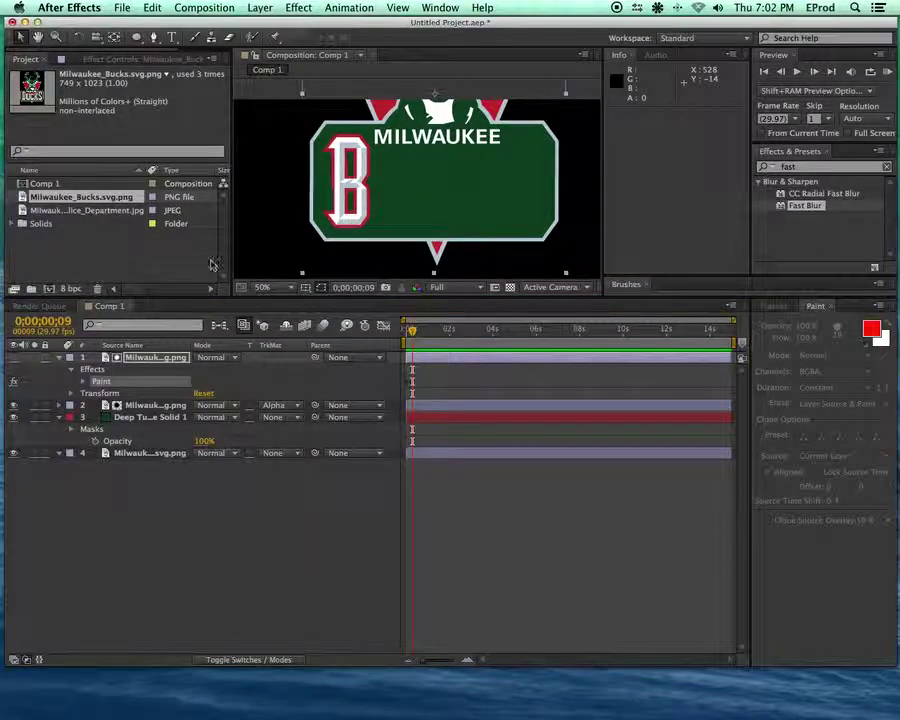
click(84, 382)
drag(202, 477, 215, 477)
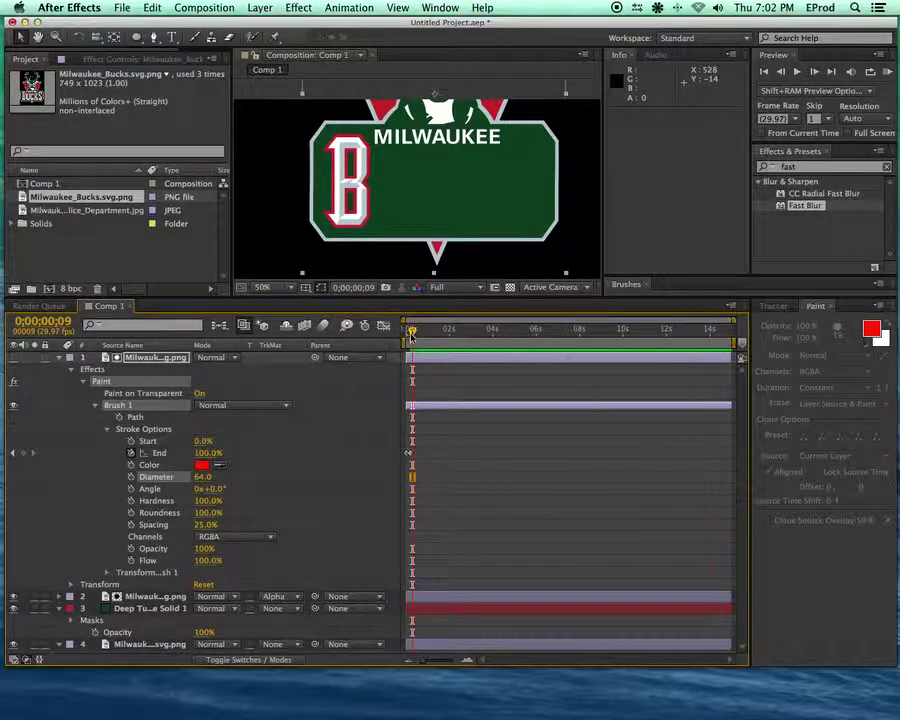
End the work area at frame 11 and run a RAM preview of the letter B writing on.
drag(410, 332, 413, 332)
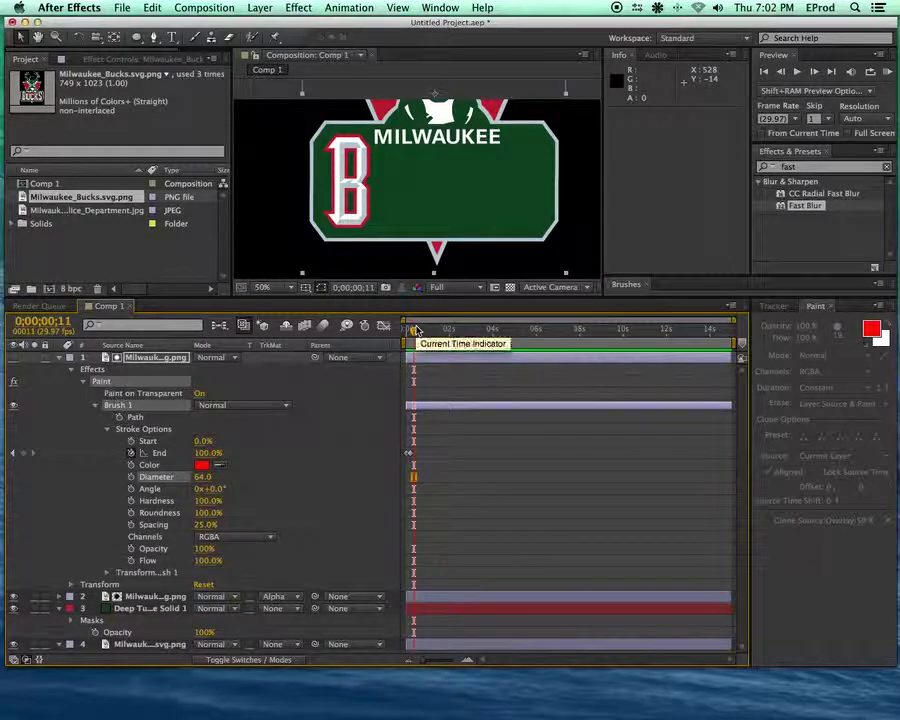
click(885, 73)
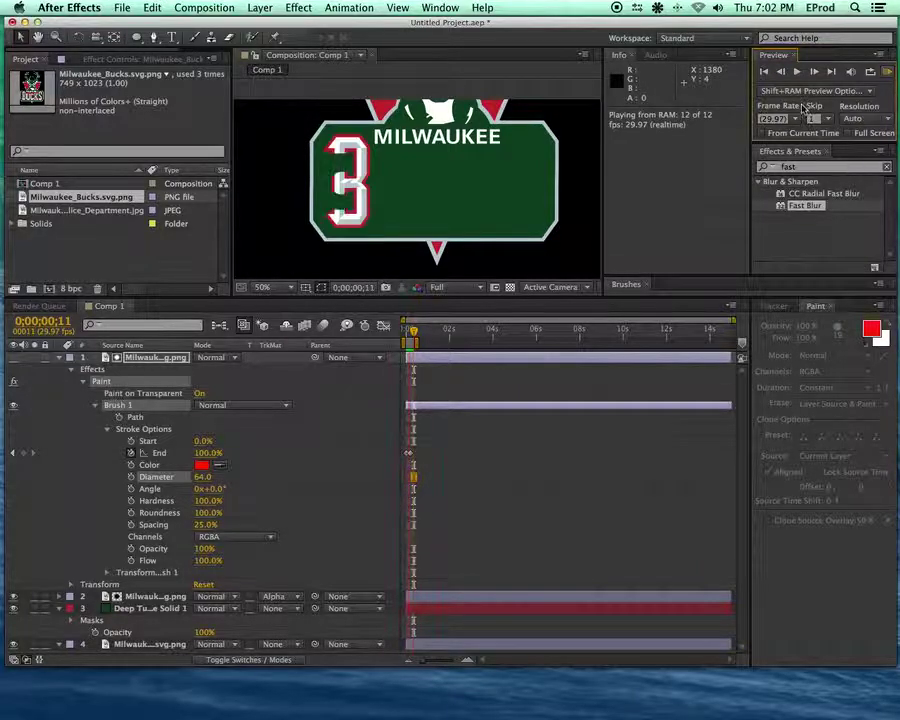
click(268, 539)
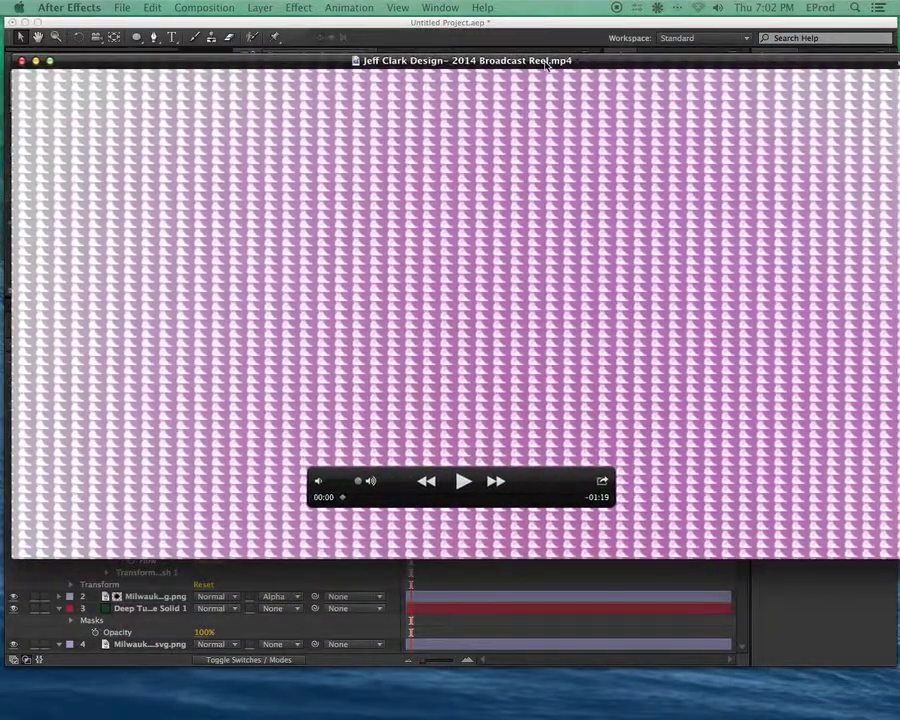
In QuickTime Player, step back and forth through the Under Armour All-America Baseball logo animation in the 2014 broadcast reel.
drag(505, 495, 550, 497)
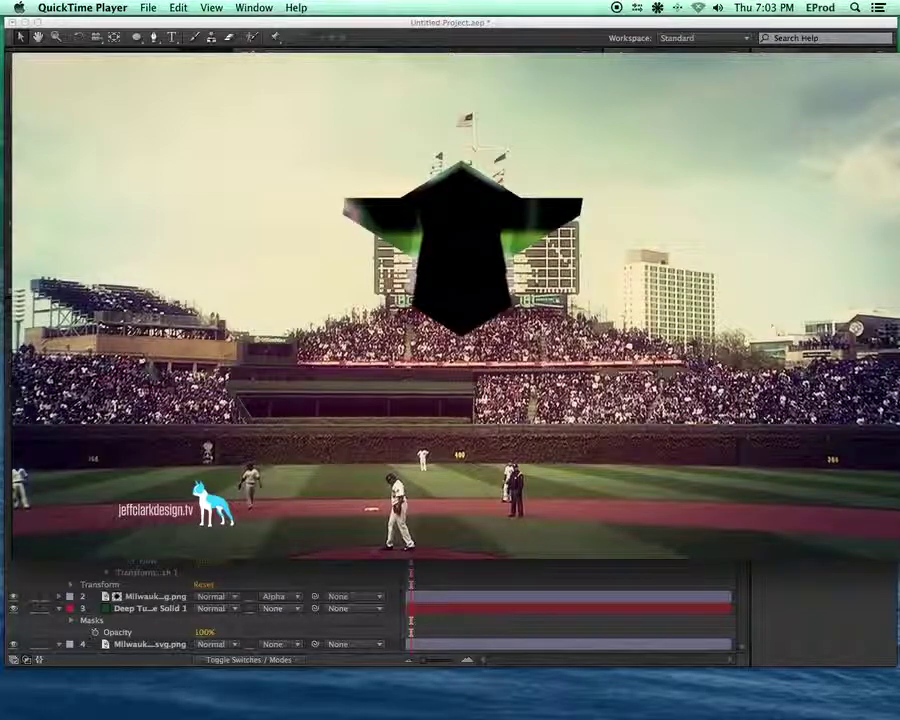
mouse_move(596, 516)
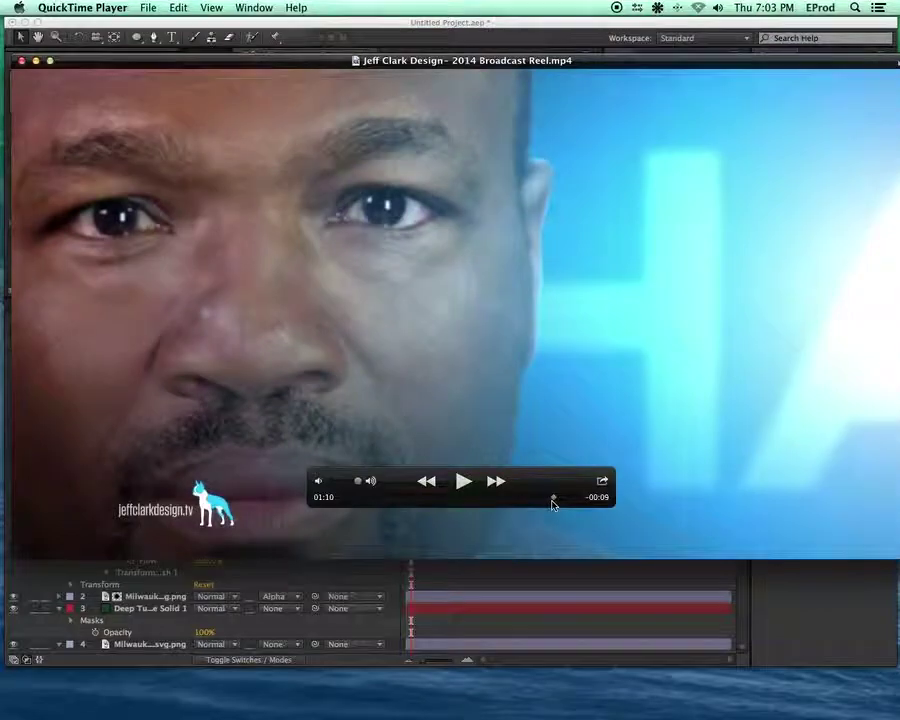
click(553, 497)
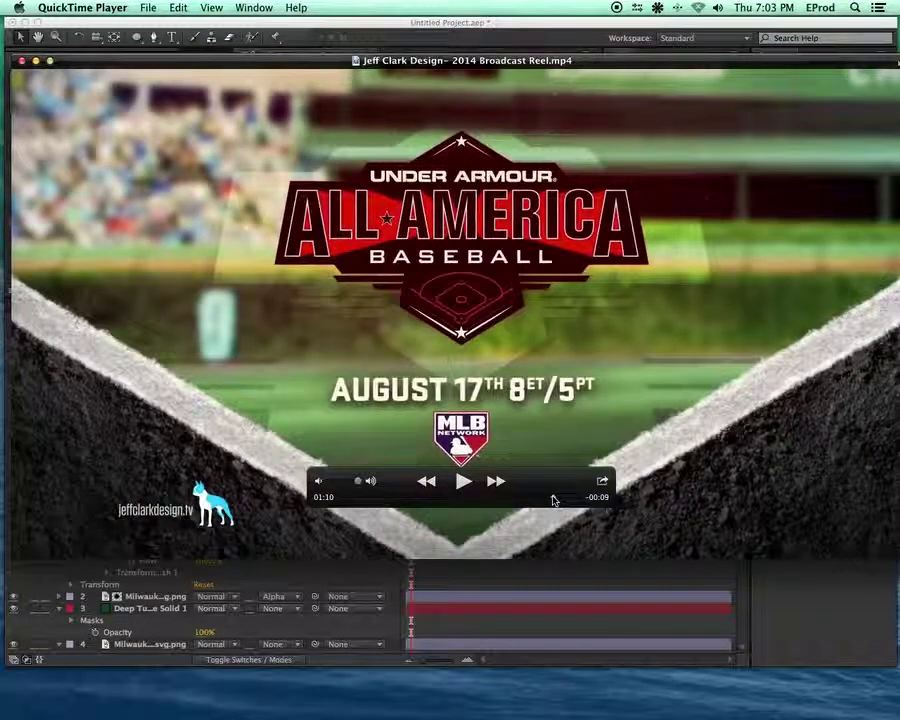
key(Right)
key(Right)
key(Right)
key(Right)
key(Right)
key(Right)
key(Right)
key(Right)
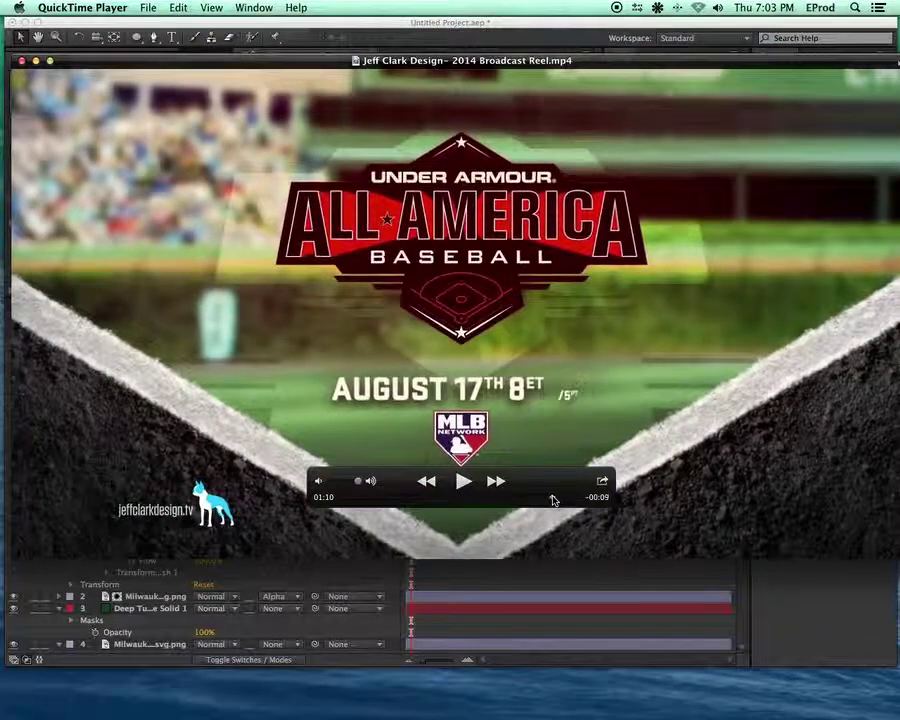
key(Left)
key(Left)
key(Left)
key(Left)
key(Left)
key(Left)
key(Left)
key(Left)
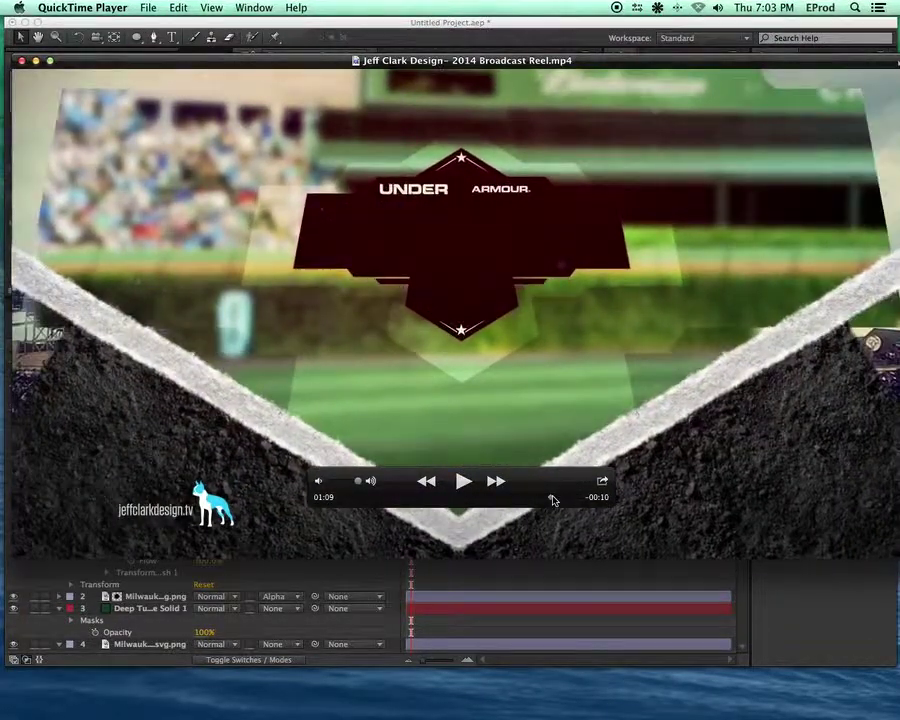
key(Left)
key(Left)
key(Left)
key(Left)
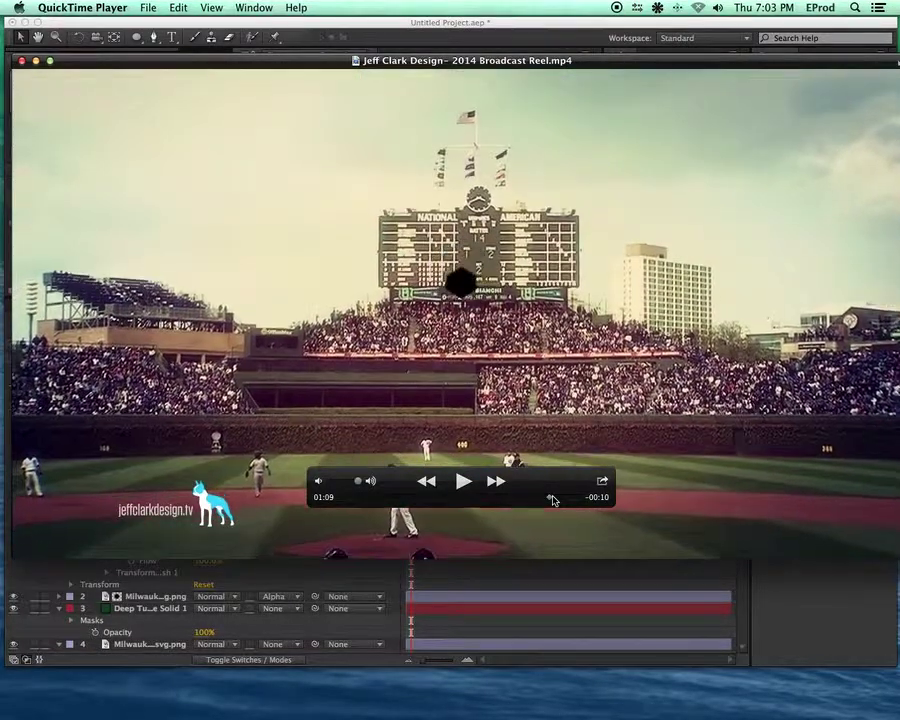
key(Right)
key(Right)
key(Right)
key(Right)
key(Right)
key(Right)
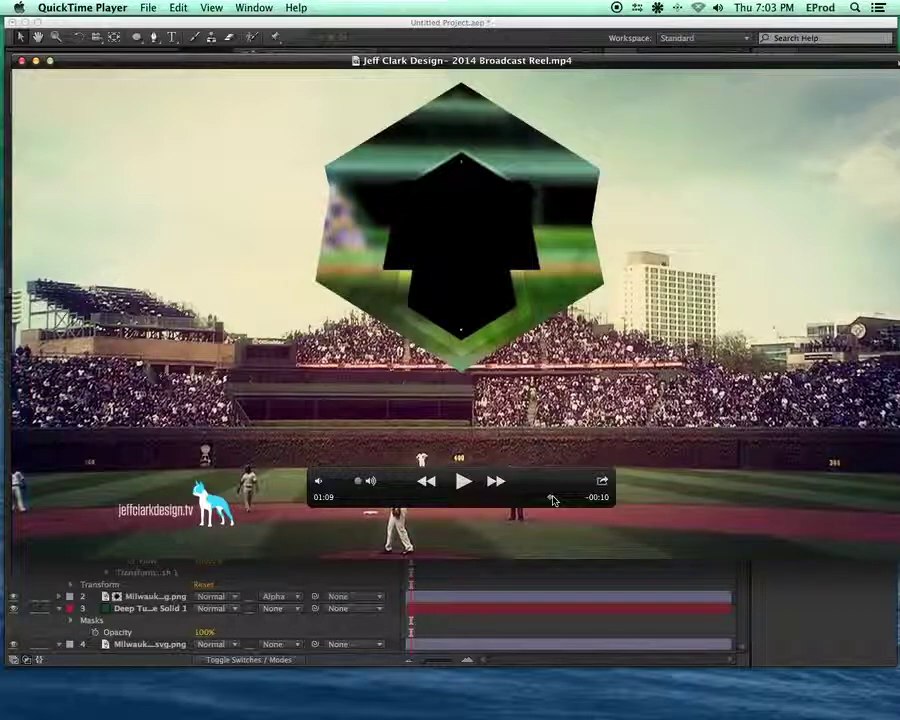
key(Left)
key(Left)
key(Right)
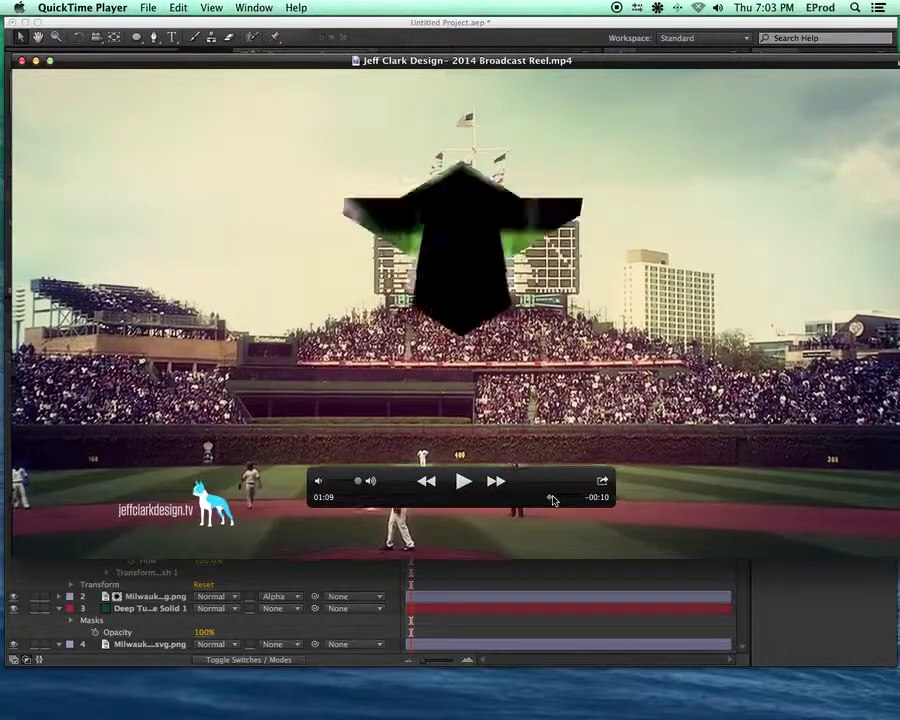
key(Right)
key(Right)
key(Right)
key(Right)
key(Right)
key(Right)
key(Right)
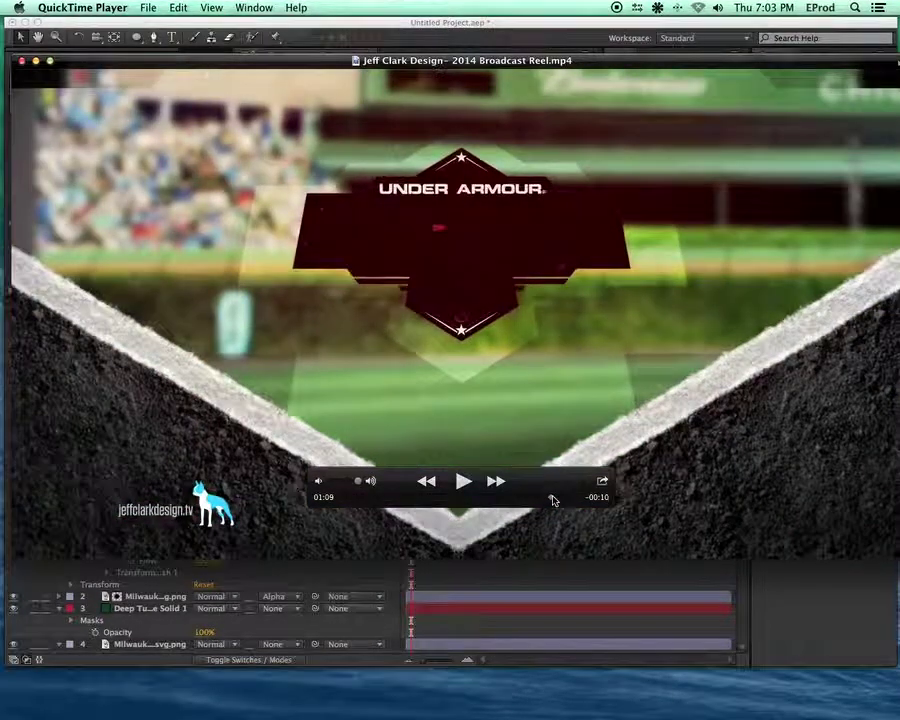
Switch back to After Effects, move Brush 1's 100% End keyframe to frame 7 and RAM preview the result.
click(781, 624)
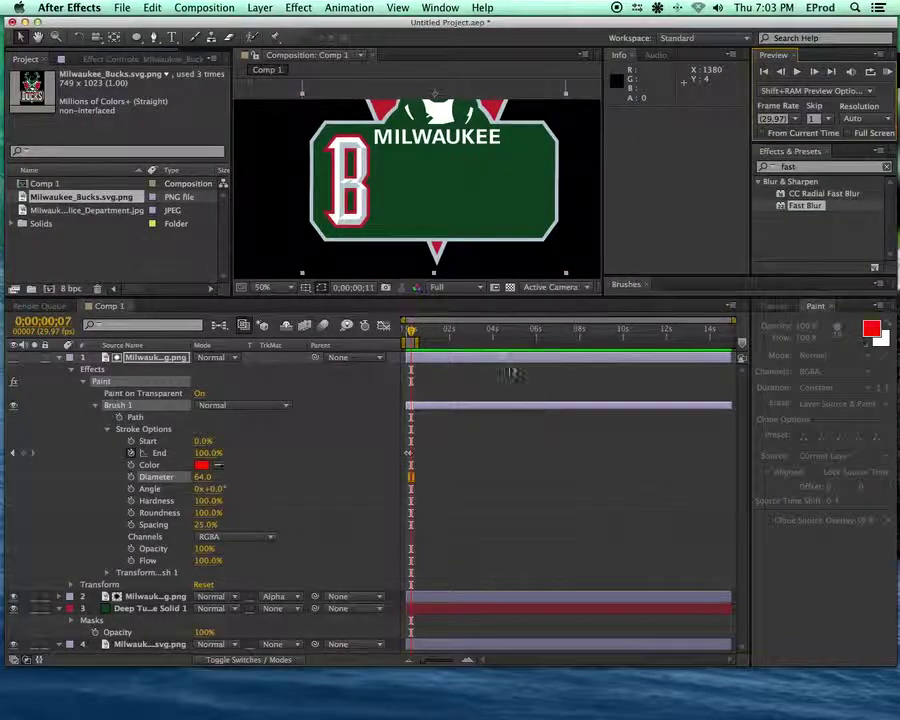
drag(411, 331, 406, 333)
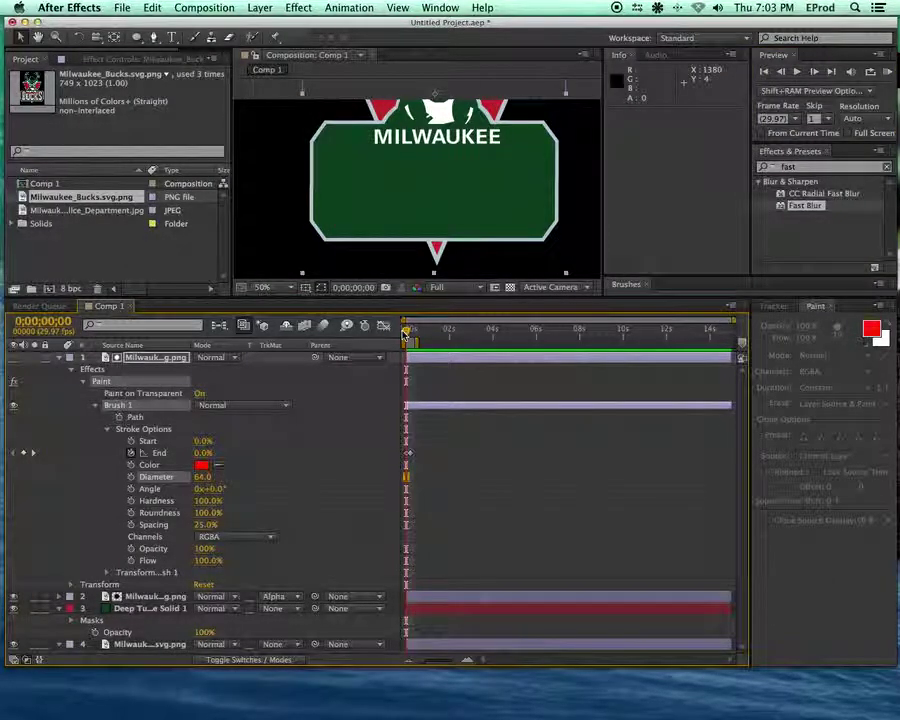
click(410, 333)
drag(410, 337, 407, 336)
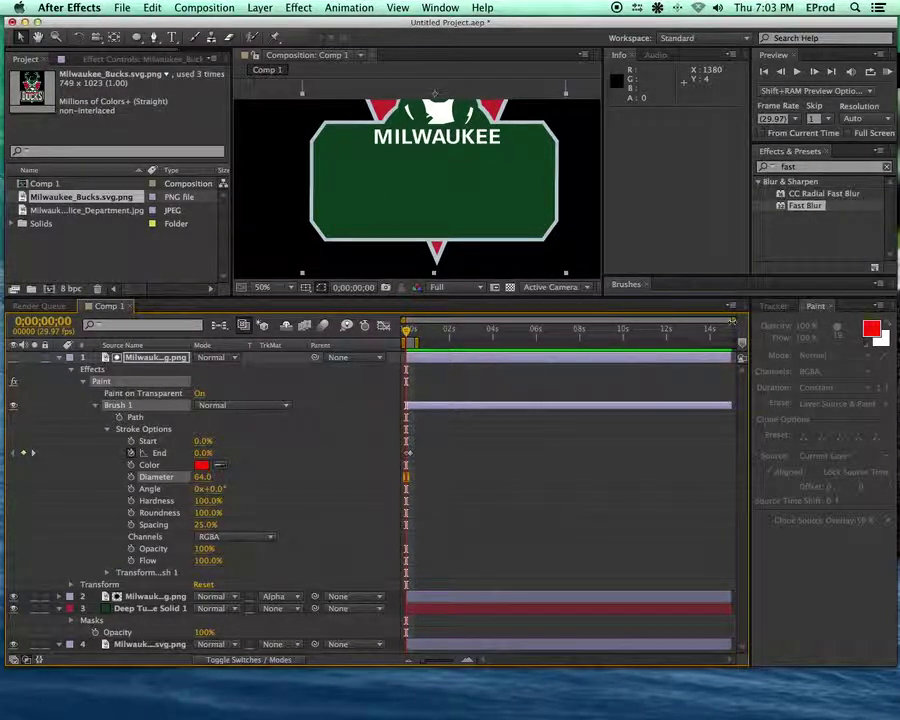
scroll(440, 455, up, 5)
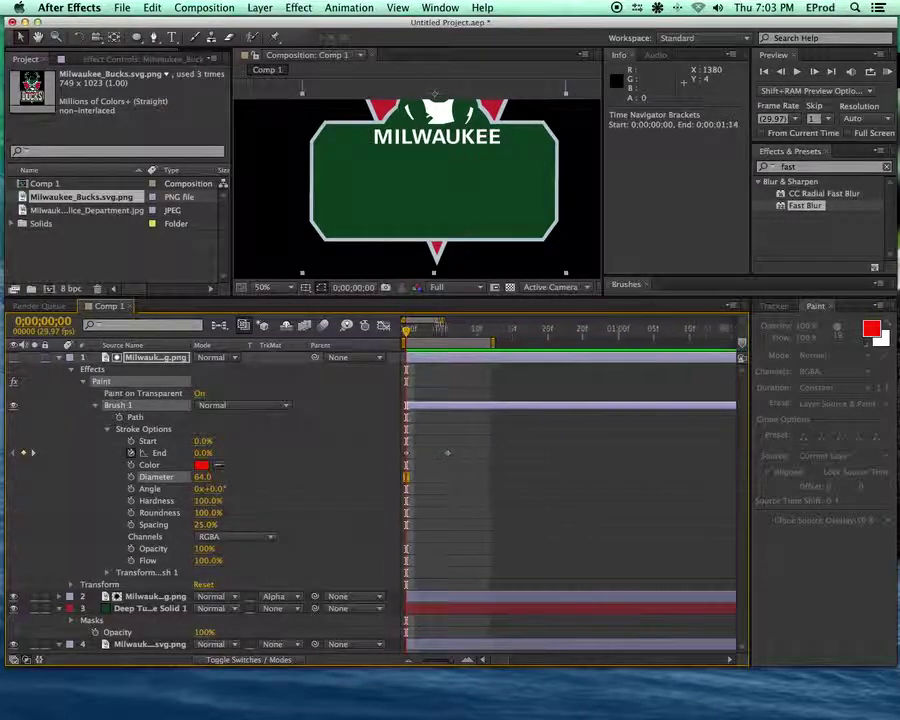
click(443, 453)
scroll(413, 331, down, 1)
drag(413, 331, 461, 338)
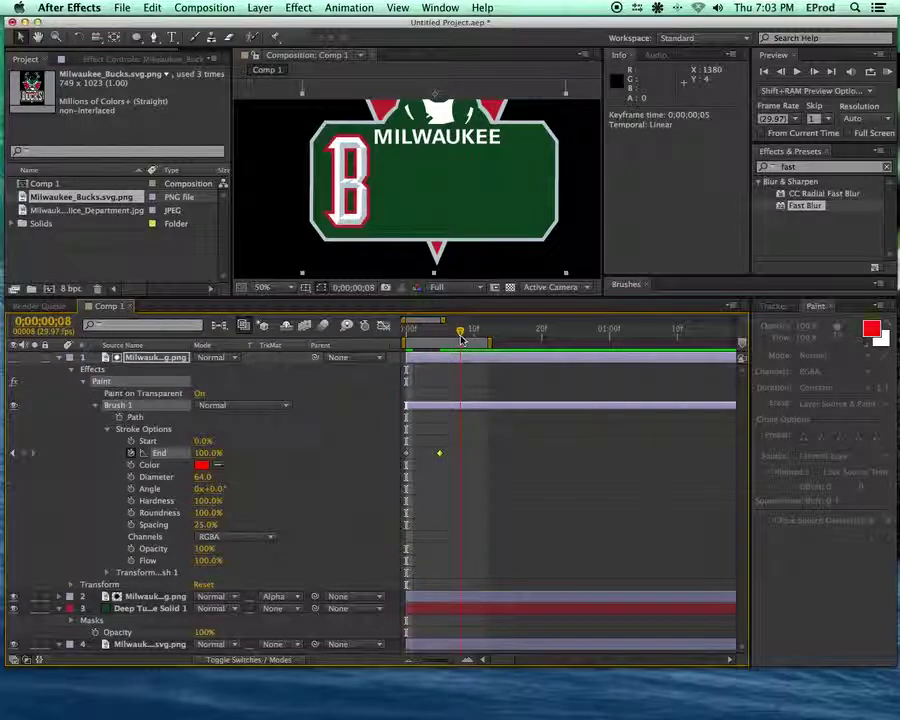
mouse_move(442, 454)
mouse_down()
mouse_move(466, 455)
mouse_move(453, 453)
mouse_up()
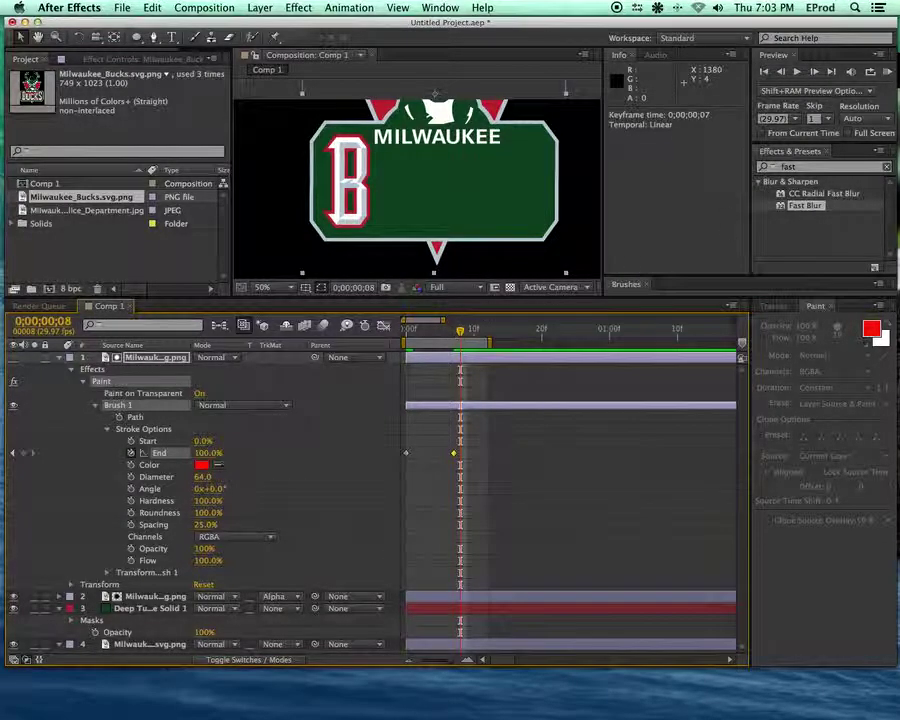
click(887, 73)
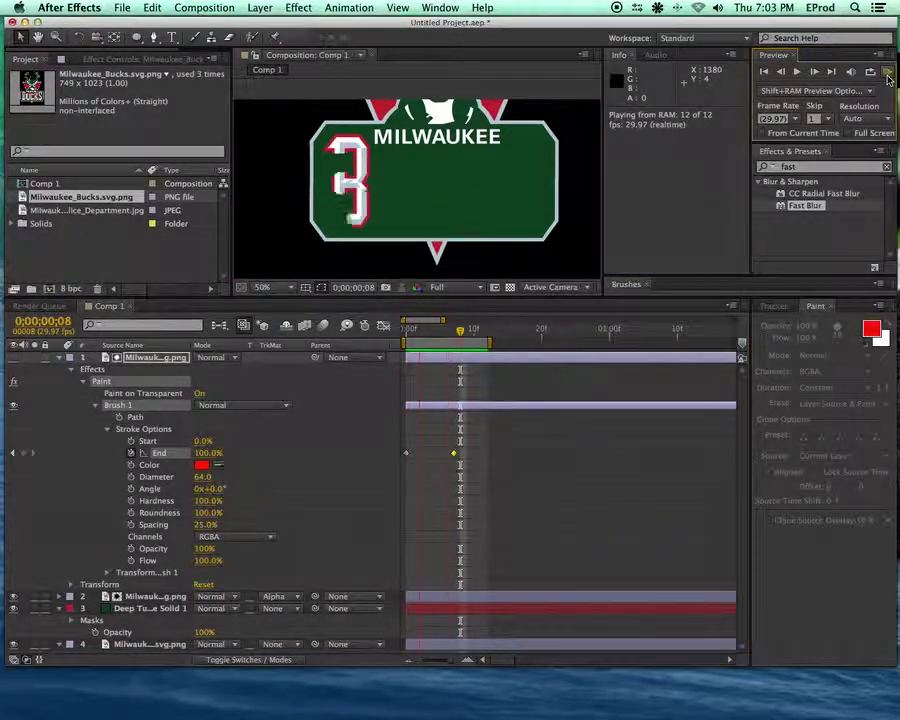
click(377, 389)
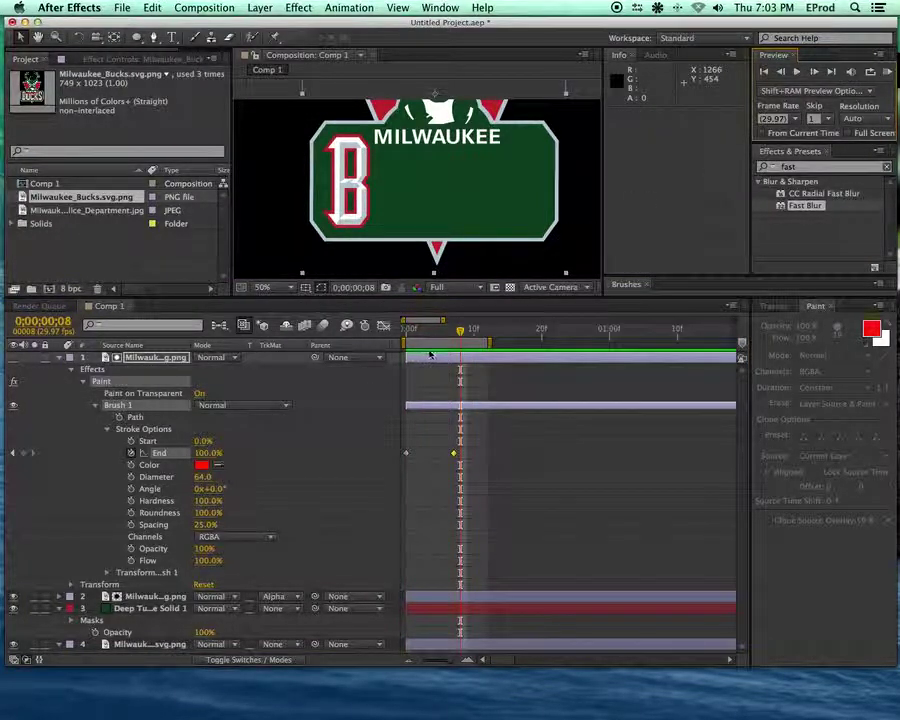
Return to the first frame and collapse the expanded properties of the painted layer and the green solid.
key(Page_Up)
key(Page_Up)
key(Page_Up)
key(Page_Up)
key(Page_Up)
key(Page_Up)
key(Page_Up)
key(Page_Up)
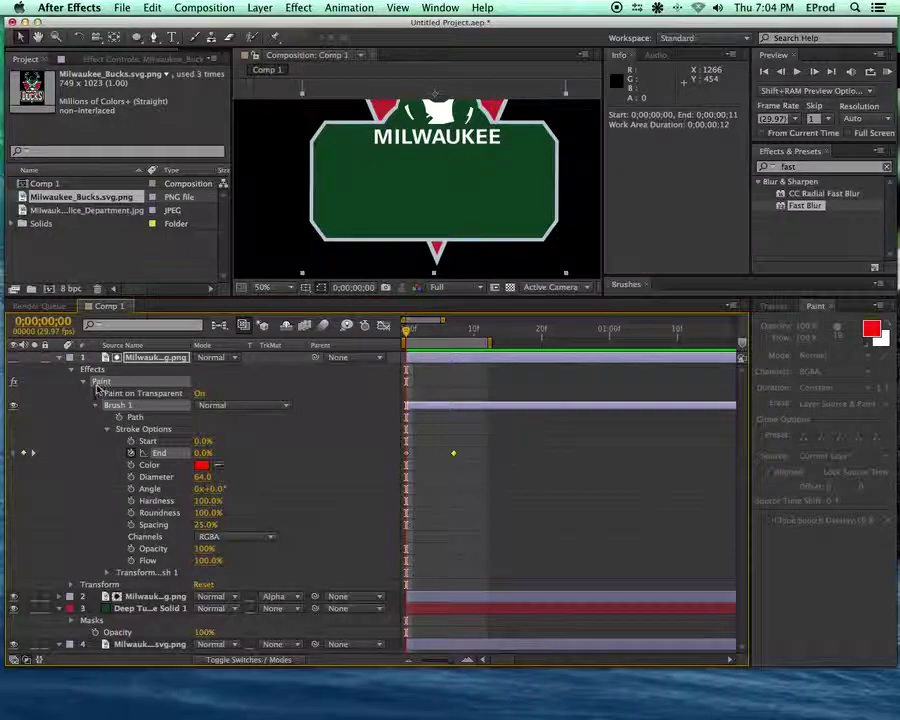
click(96, 405)
click(83, 381)
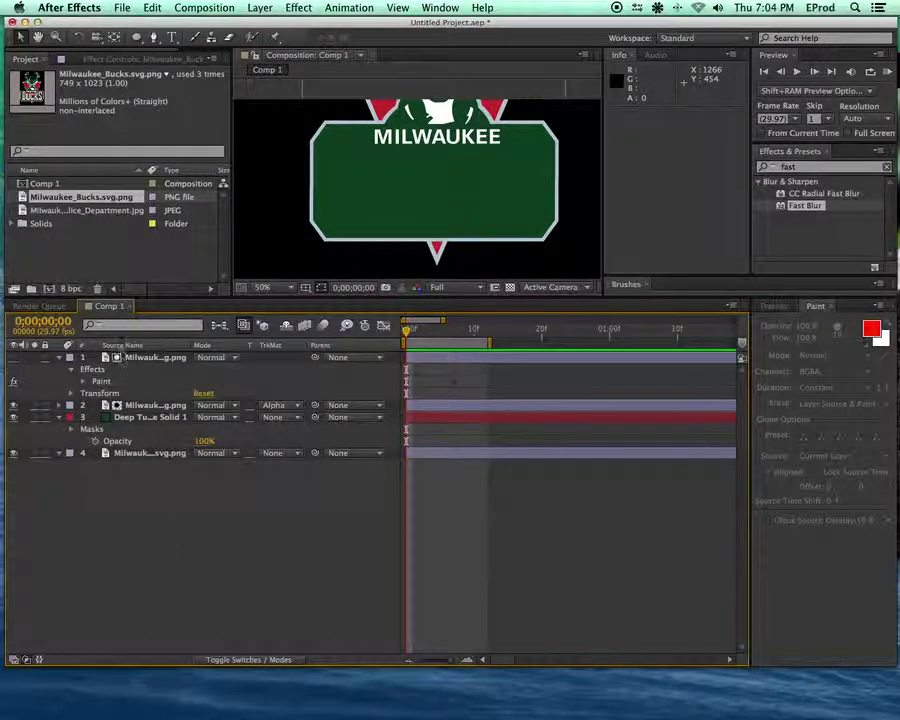
click(58, 357)
click(58, 383)
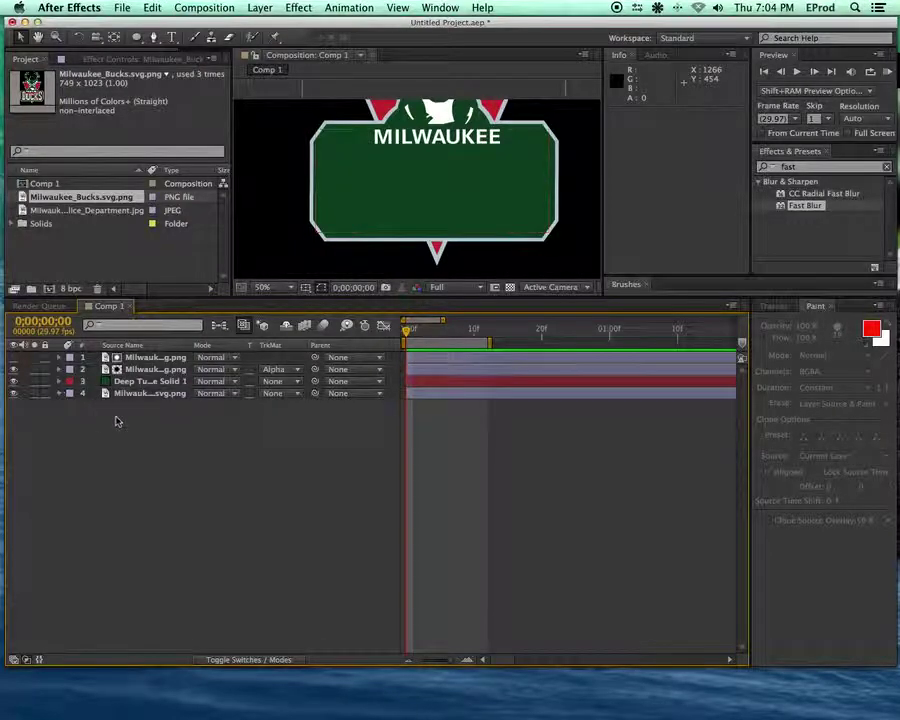
Pre-compose all four layers into a new composition named "bucks logo paint on", moving all attributes into it.
click(140, 395)
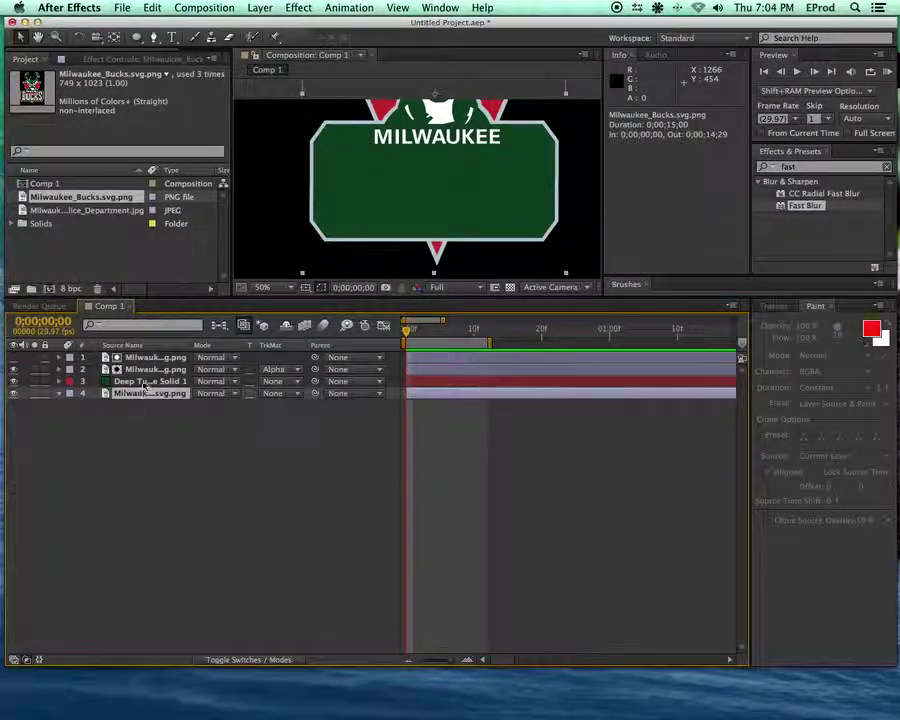
shift+click(143, 360)
click(259, 7)
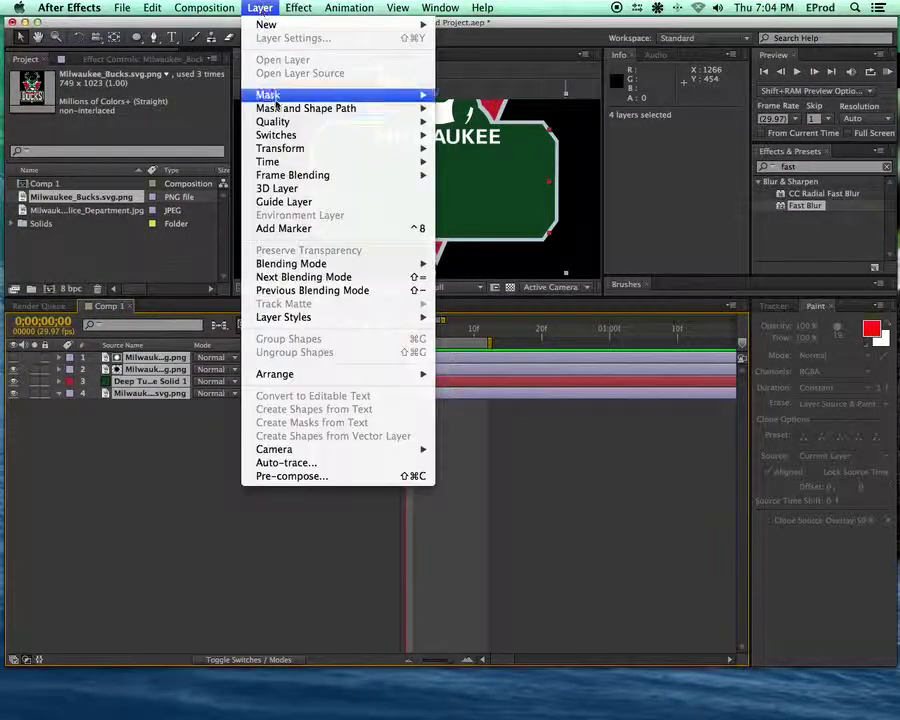
click(298, 474)
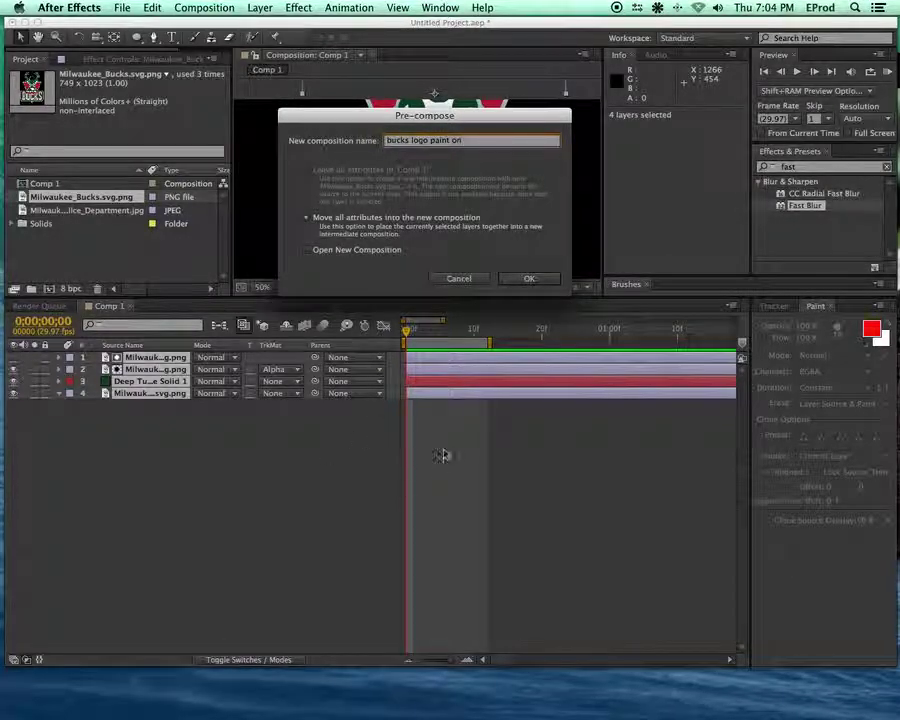
click(528, 280)
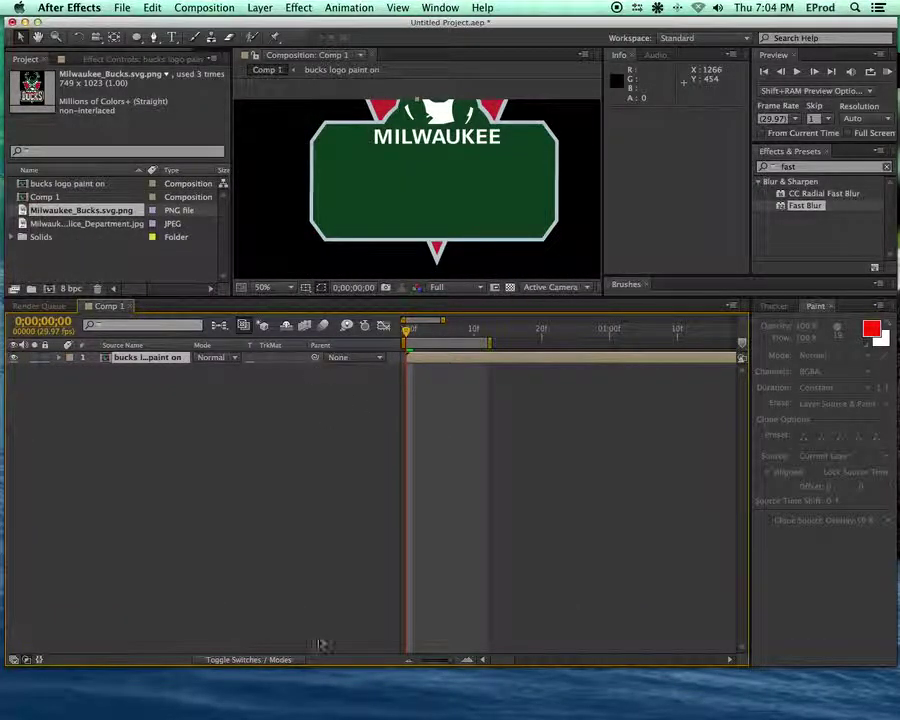
Make the "bucks logo paint on" layer 3D and add a new camera to the composition.
click(285, 660)
click(272, 358)
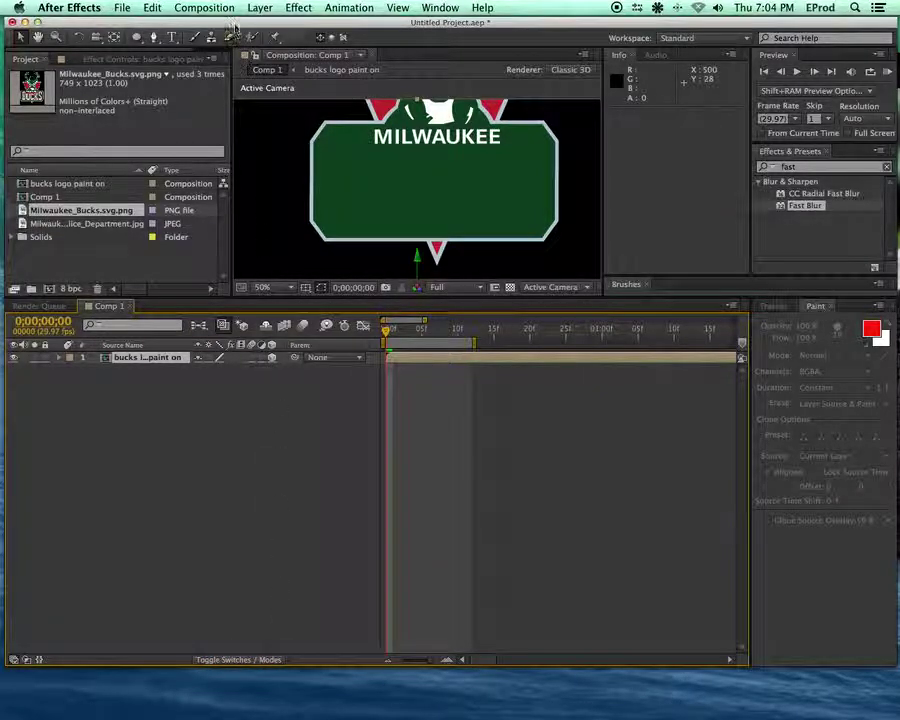
click(259, 7)
mouse_move(262, 24)
click(478, 69)
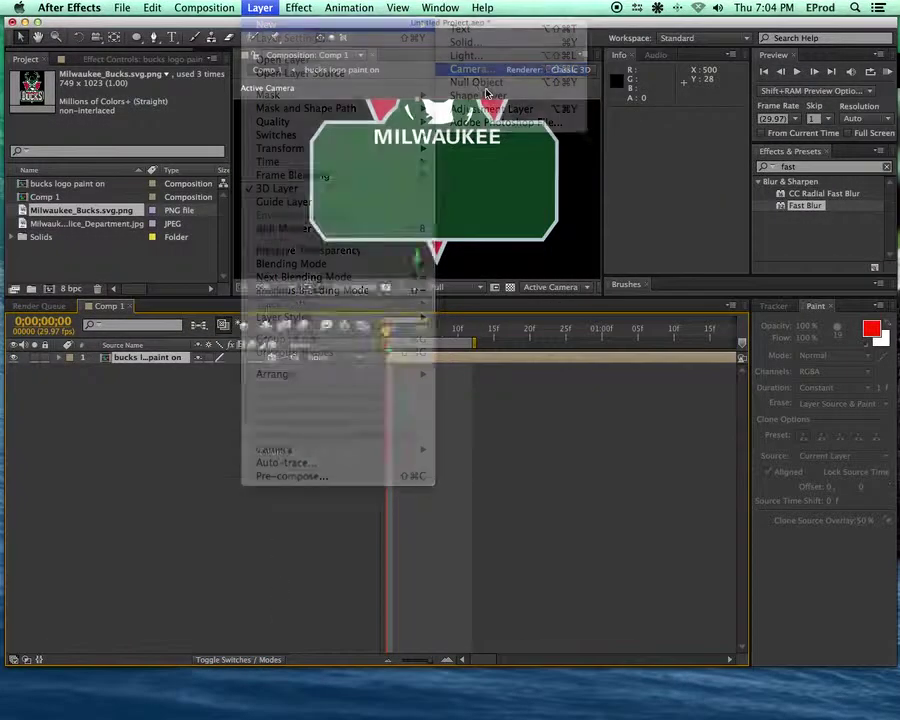
click(650, 499)
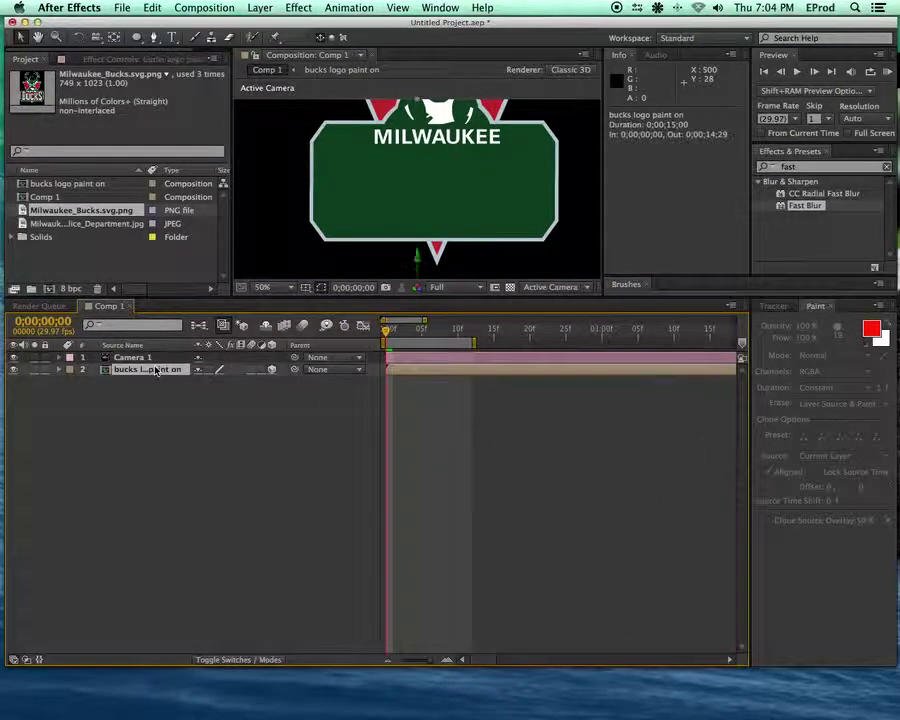
Tilt the logo layer in 3D to an X rotation of -20° and a Y rotation of 51°.
key(r)
mouse_move(213, 405)
mouse_down()
mouse_move(251, 403)
mouse_move(199, 393)
mouse_up()
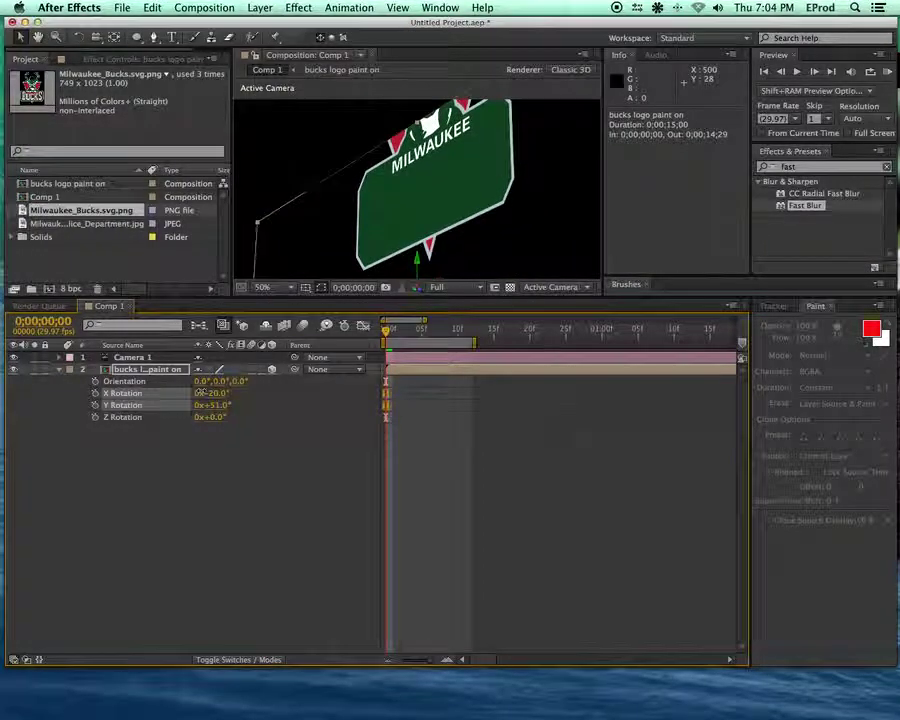
Increase Camera 1's zoom to about 5790.7 pixels in its camera options.
click(131, 358)
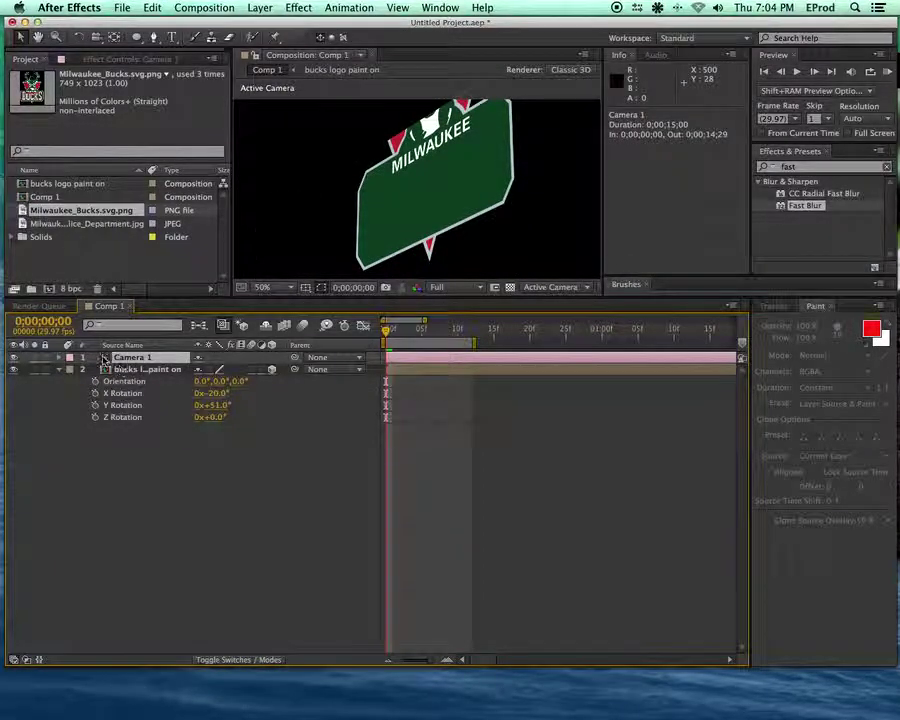
click(70, 358)
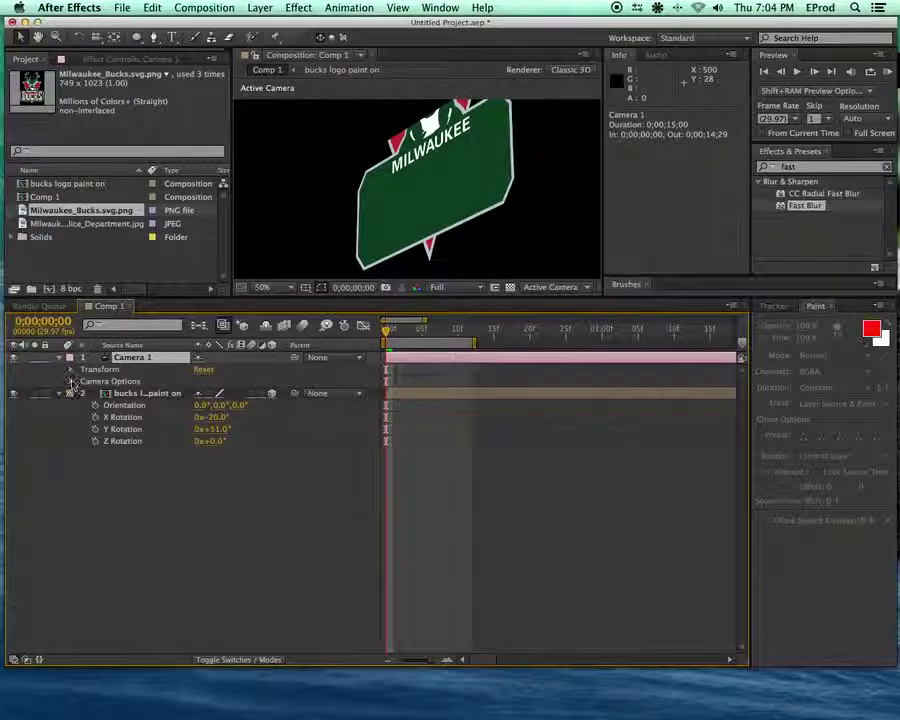
click(71, 381)
drag(200, 393, 895, 392)
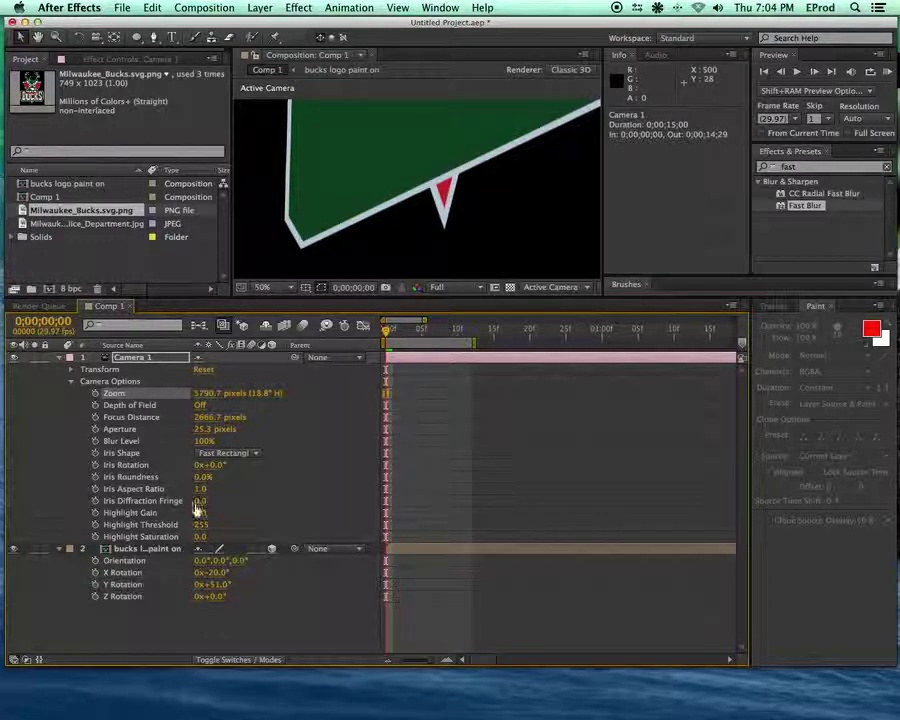
Rotate the logo layer to X -36° and Y 53°, play the animation to frame 8 and keyframe the layer's Y rotation.
mouse_move(210, 583)
mouse_down()
mouse_move(222, 583)
mouse_move(204, 572)
mouse_up()
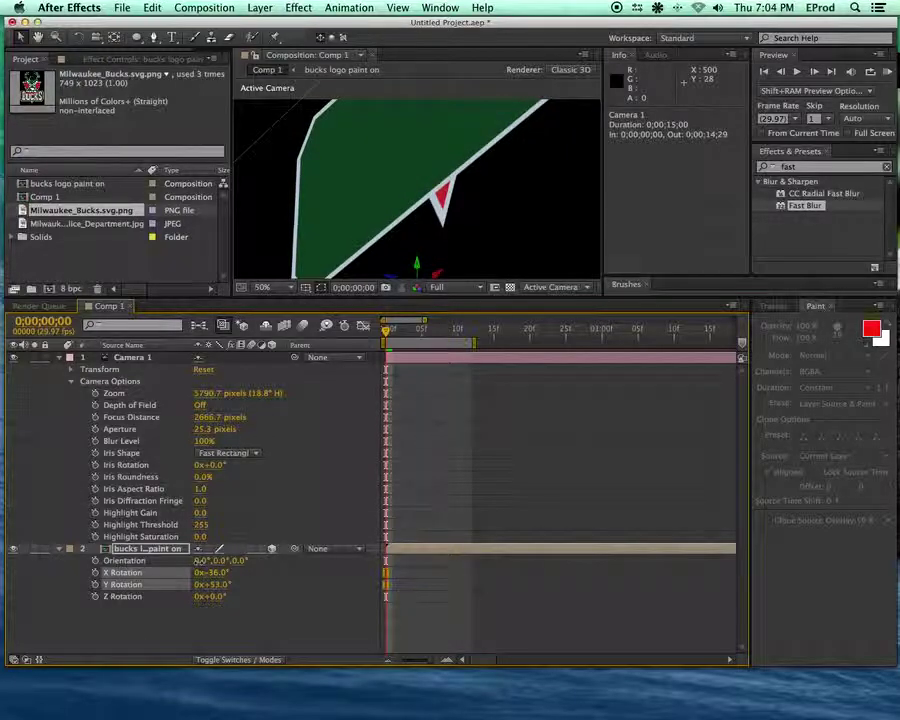
key(space)
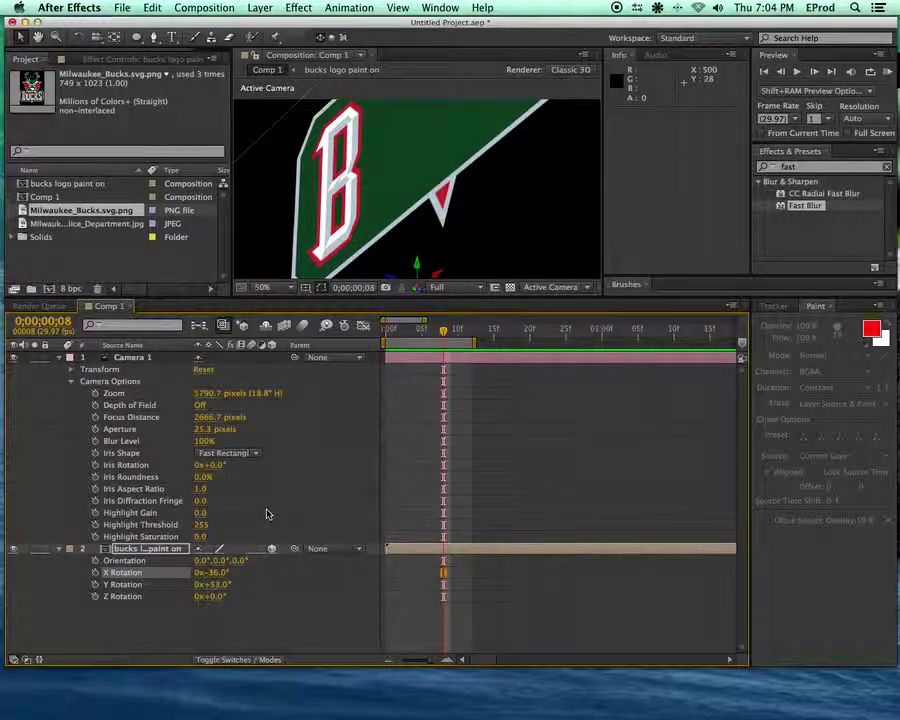
click(115, 637)
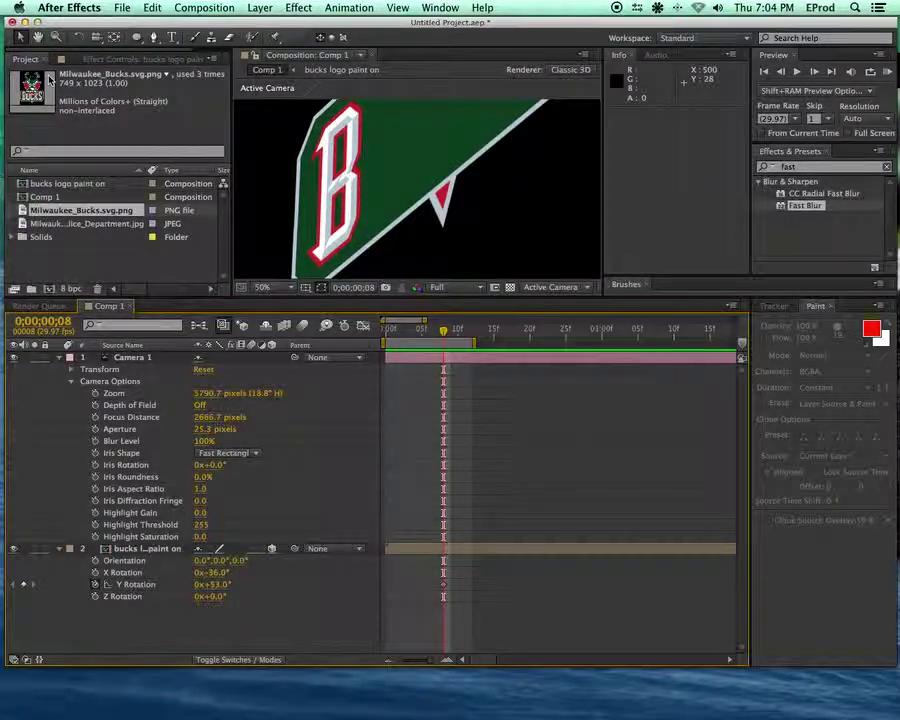
Add a white spot light with 100% intensity, a 90° cone angle and 50% cone feather.
click(265, 8)
mouse_move(300, 24)
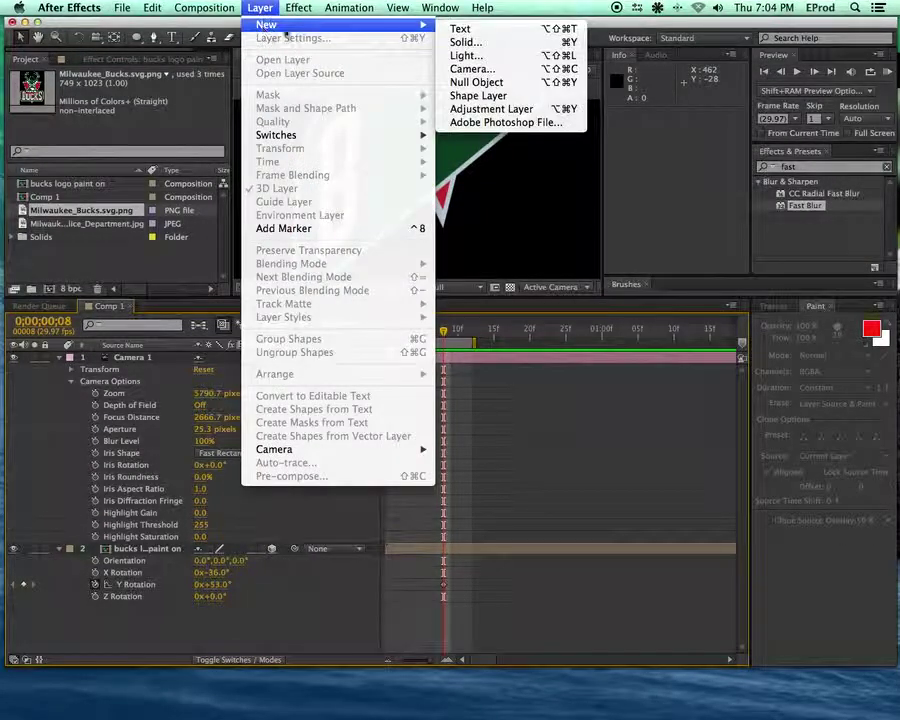
click(477, 57)
drag(511, 296, 584, 106)
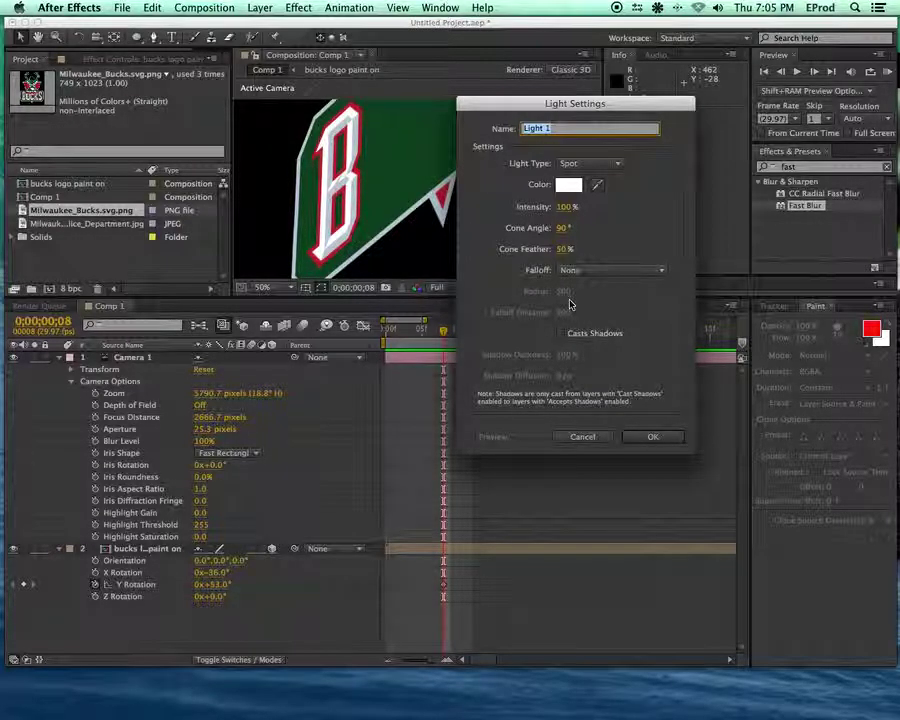
click(612, 163)
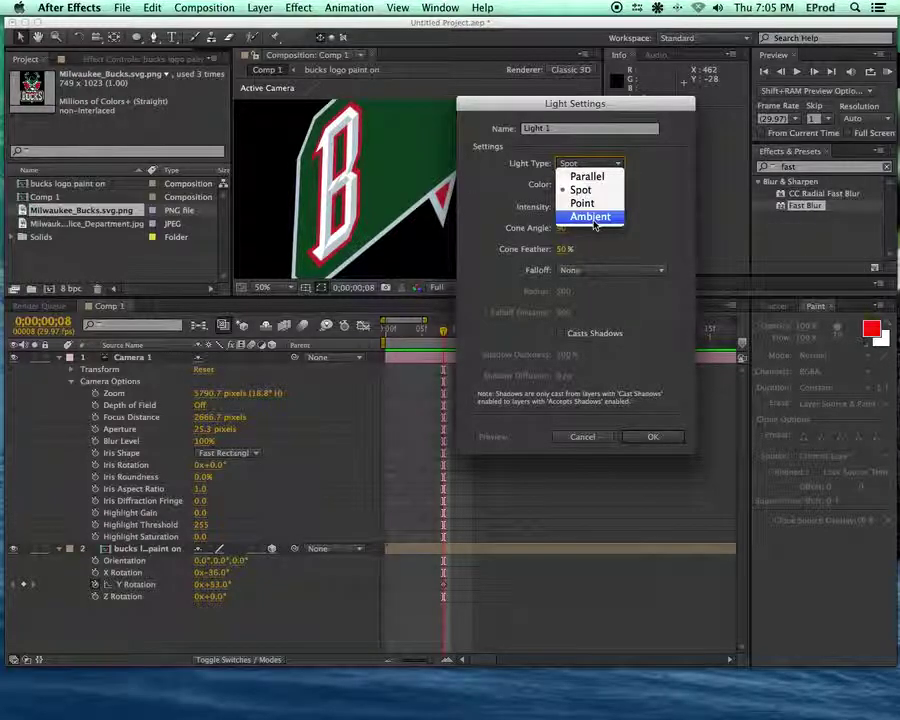
click(580, 190)
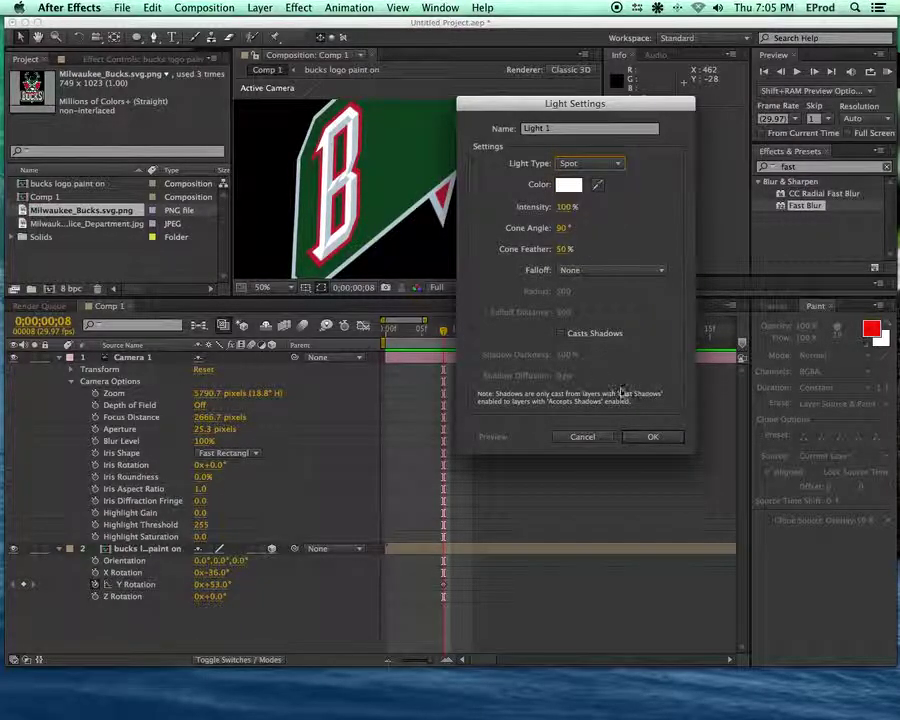
click(650, 437)
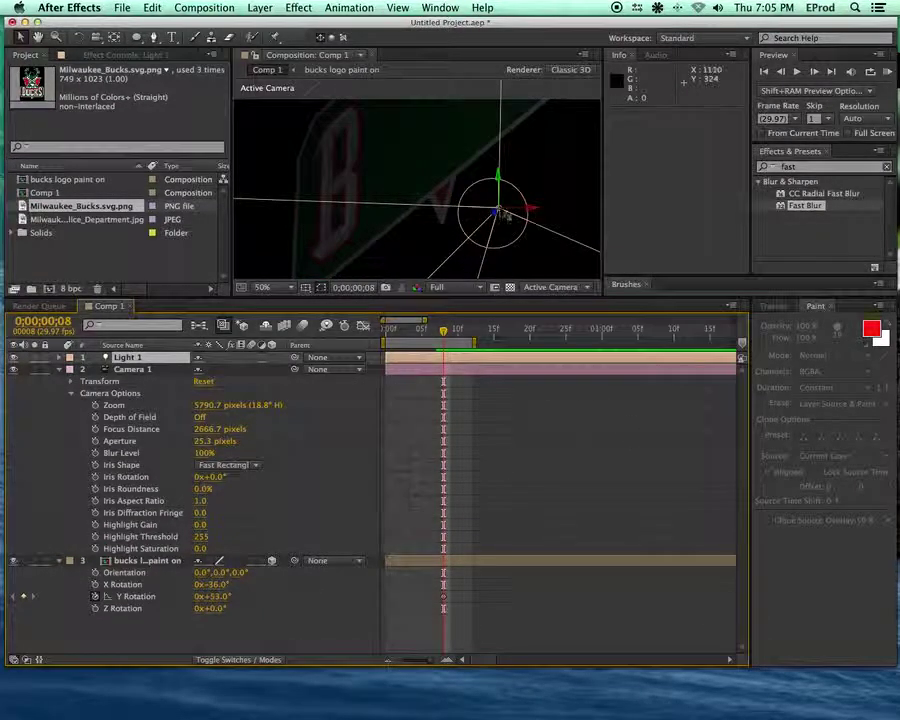
Move Light 1 along its X axis beside the letter B, to about 827.5, 460.0, -692.2, and collapse the camera and logo layers.
drag(517, 207, 300, 208)
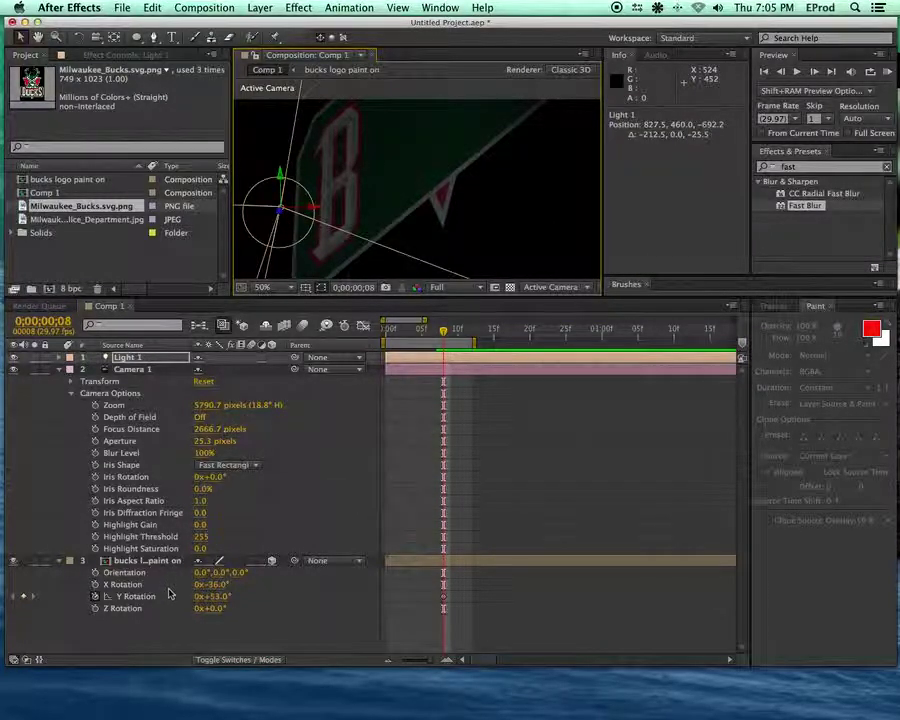
click(60, 369)
click(60, 381)
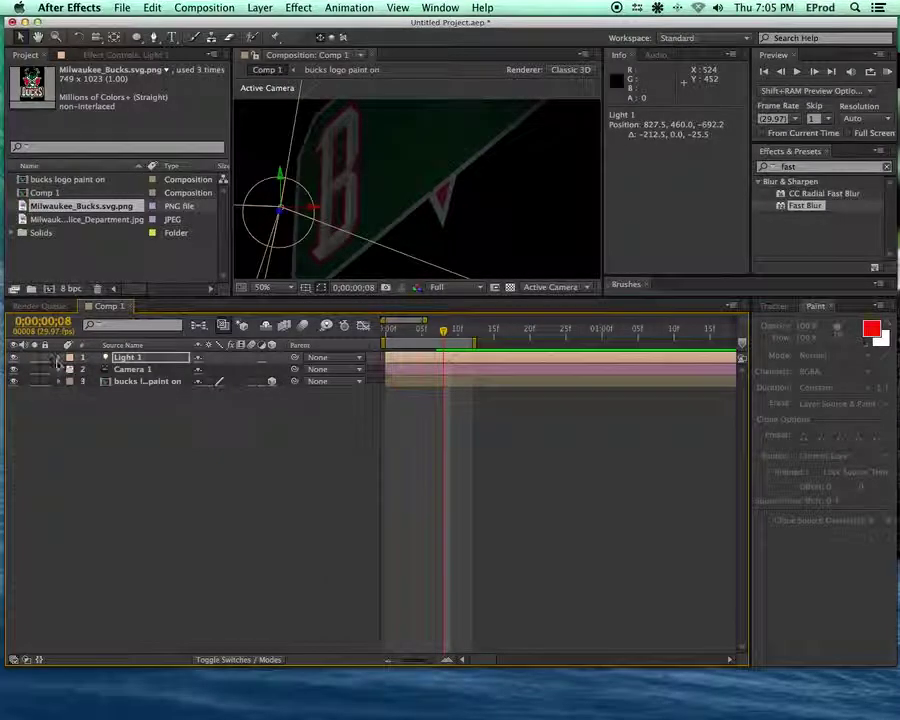
Set Light 1's point of interest to about 896.5, 437.0, -78.5 and its position to about 796.5, 349.0, -692.2.
click(60, 357)
click(71, 382)
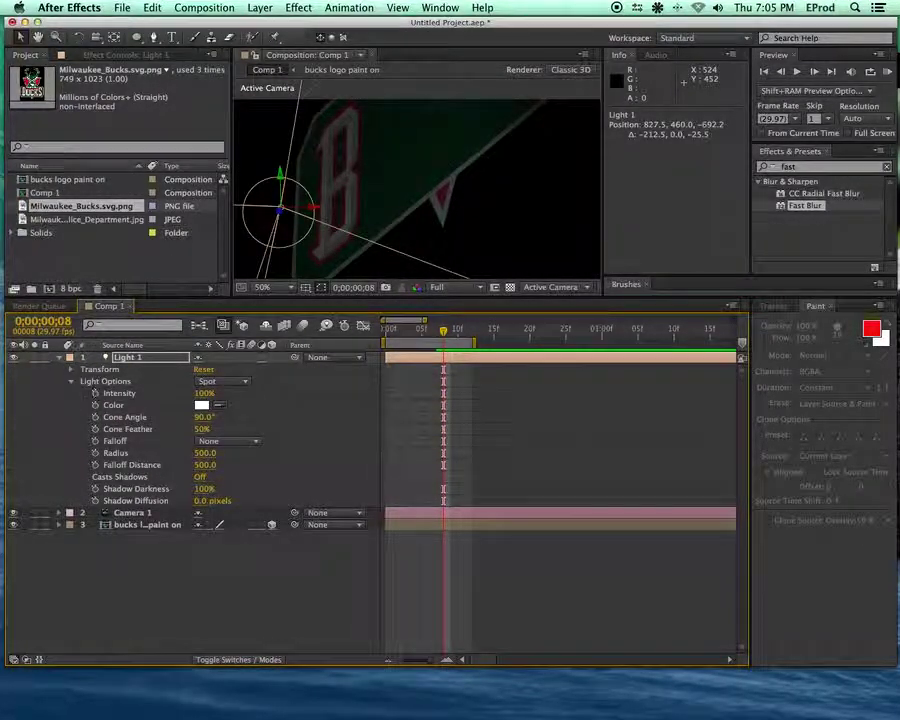
click(72, 381)
click(72, 369)
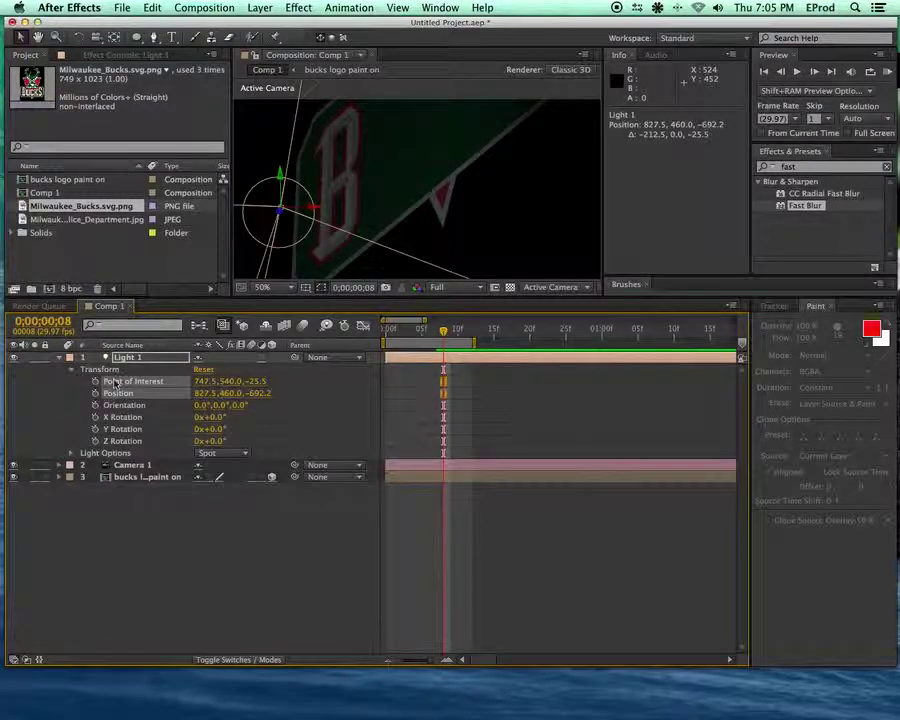
drag(257, 387, 287, 382)
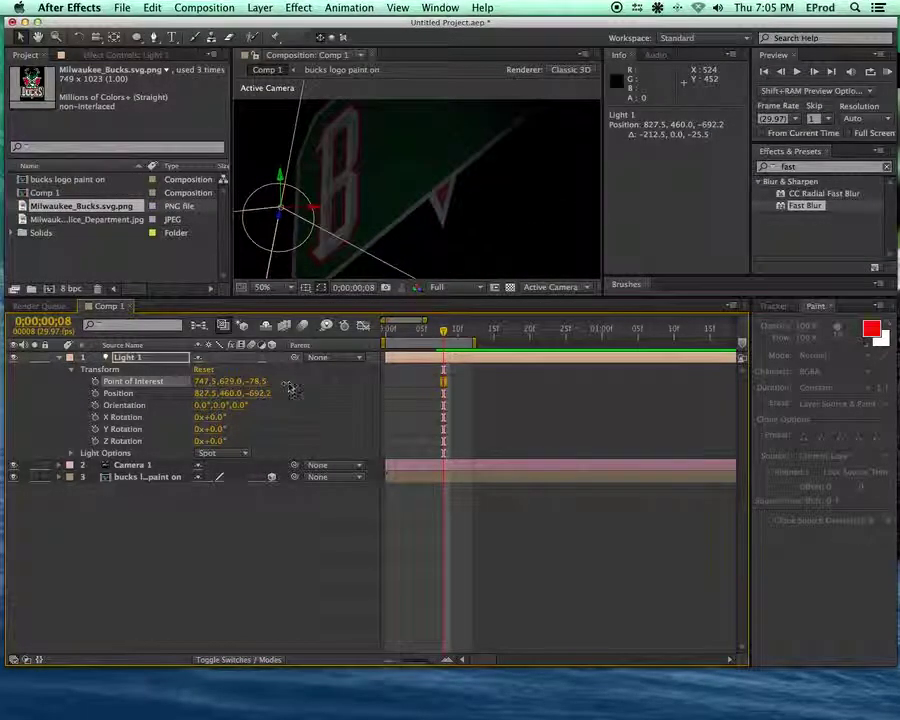
drag(201, 382, 170, 393)
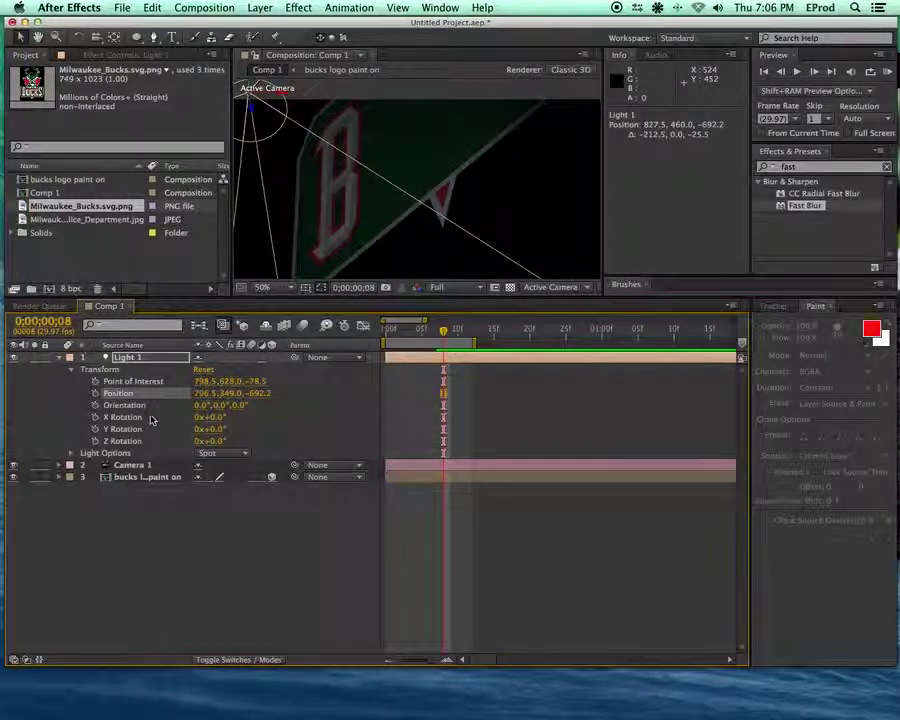
drag(232, 381, 130, 394)
drag(203, 388, 292, 374)
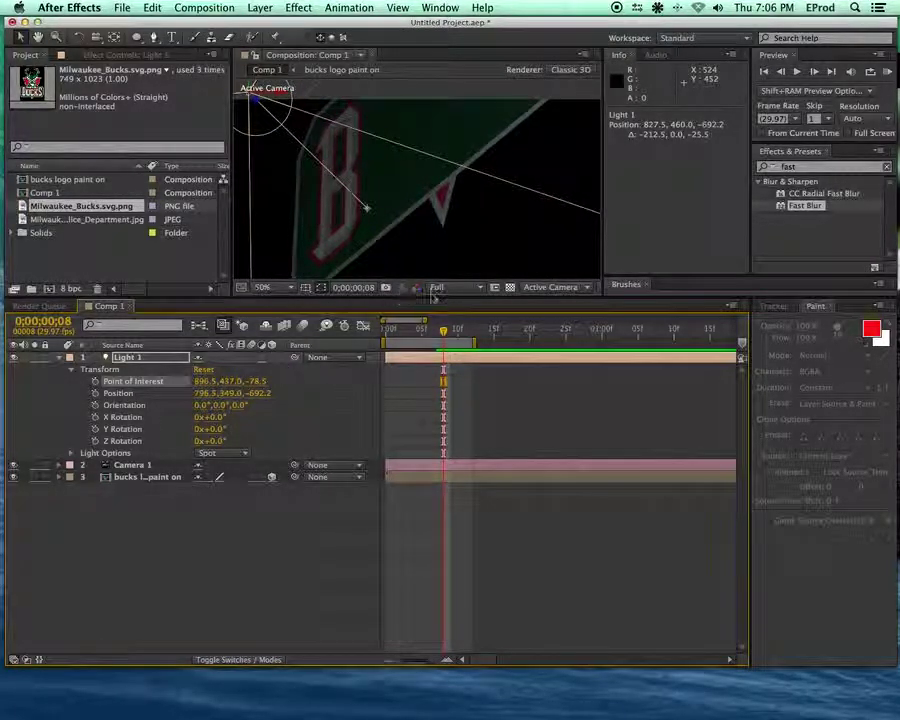
Show the composition in a four-view layout and enlarge the viewer area above the timeline.
click(584, 288)
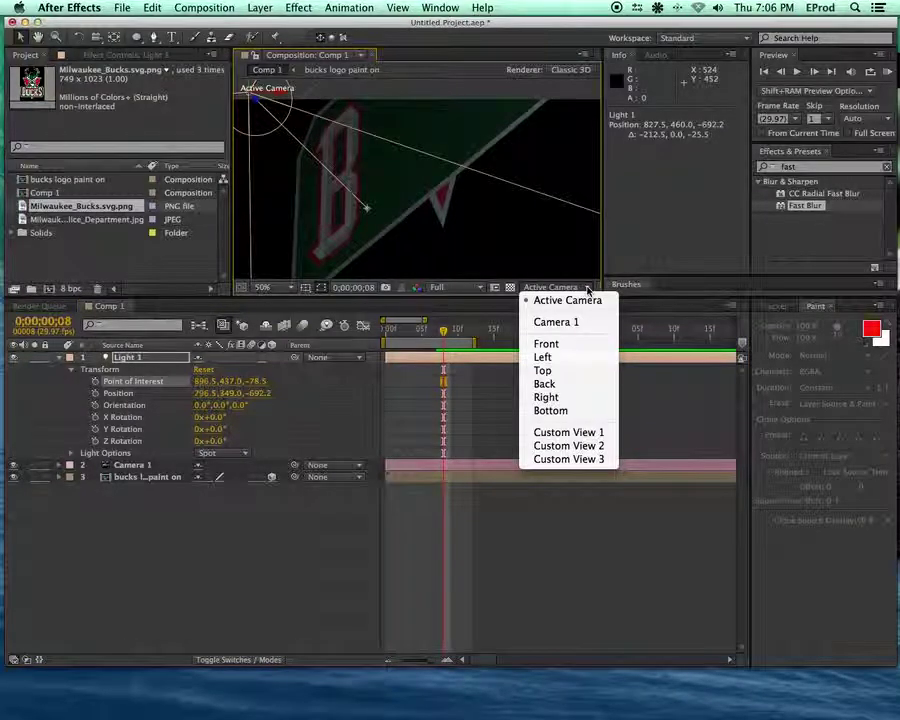
click(585, 287)
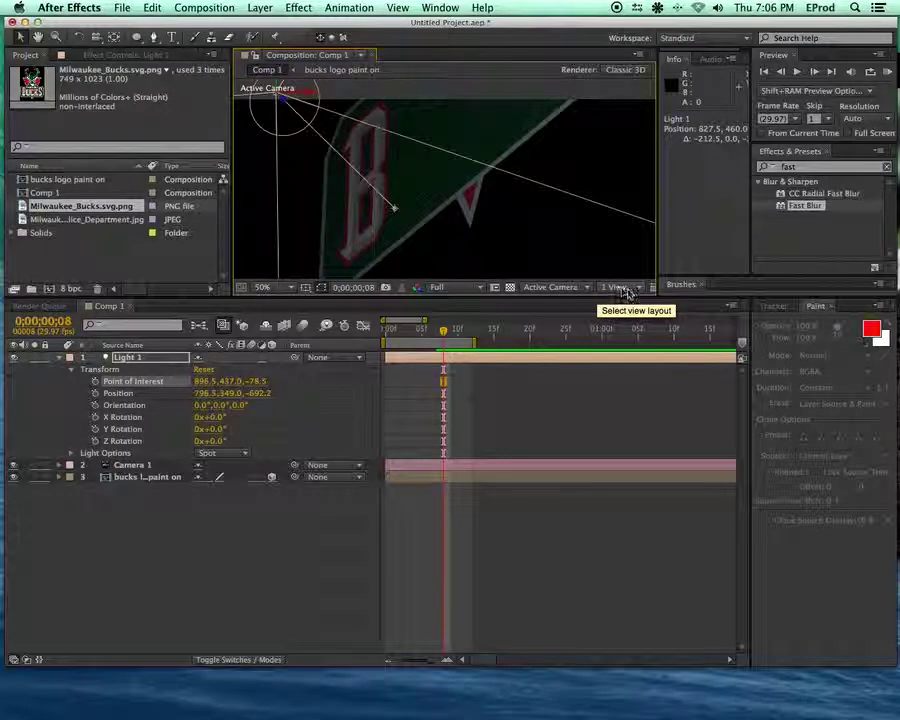
click(621, 289)
click(636, 342)
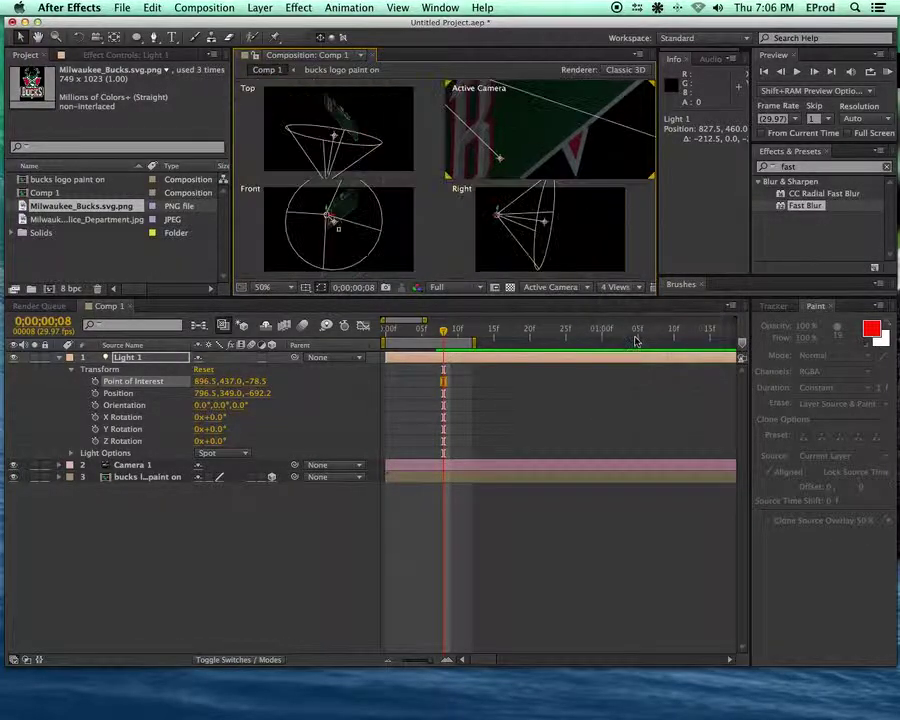
drag(479, 303, 479, 441)
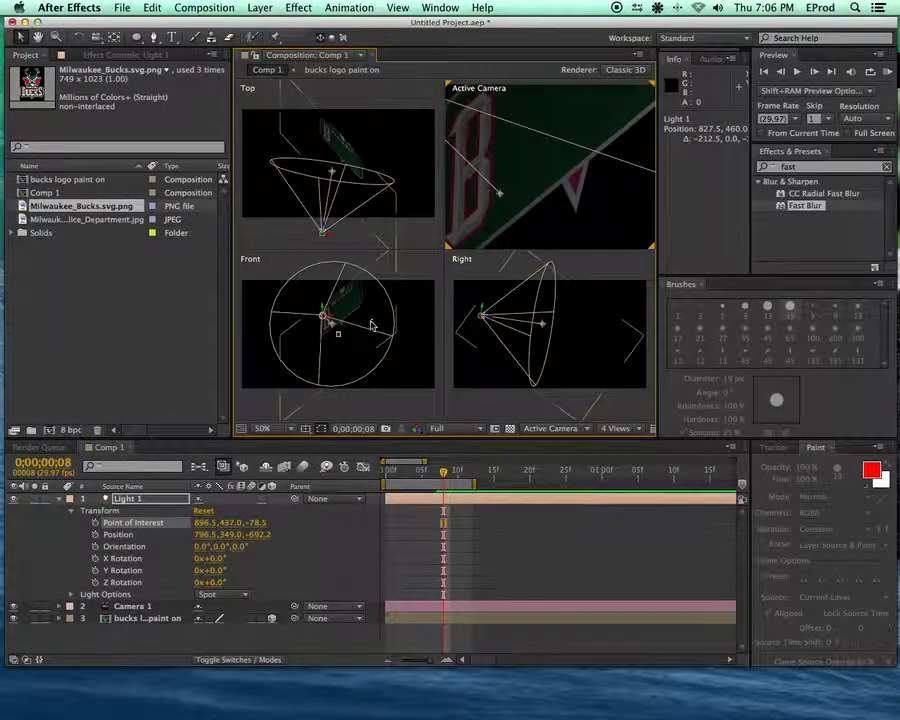
Collapse Light 1's properties and select the logo and camera layers in turn to examine their placement in the four views.
click(95, 523)
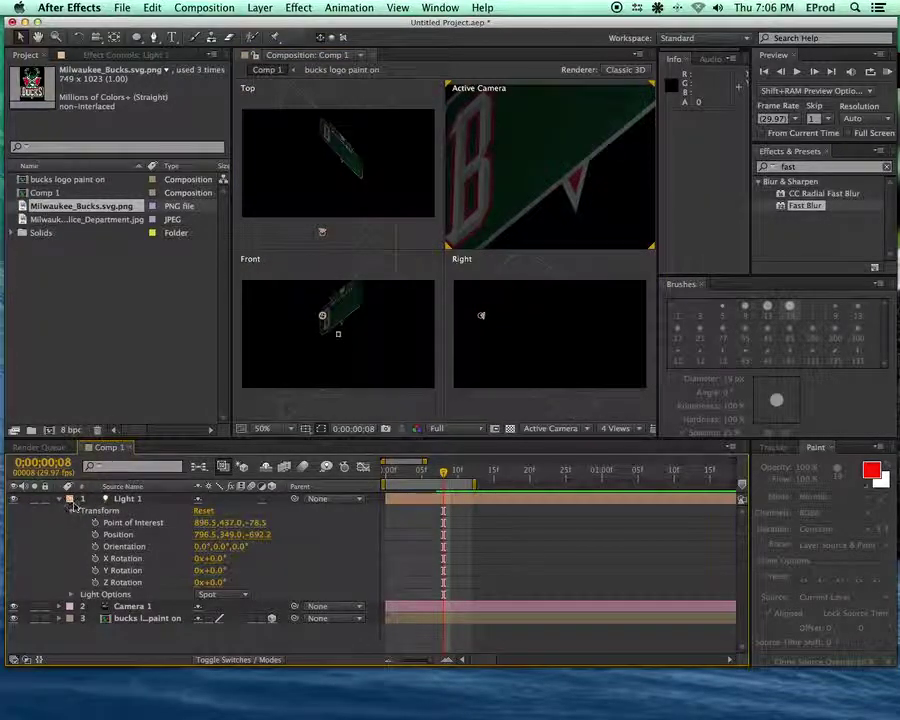
click(59, 499)
click(140, 522)
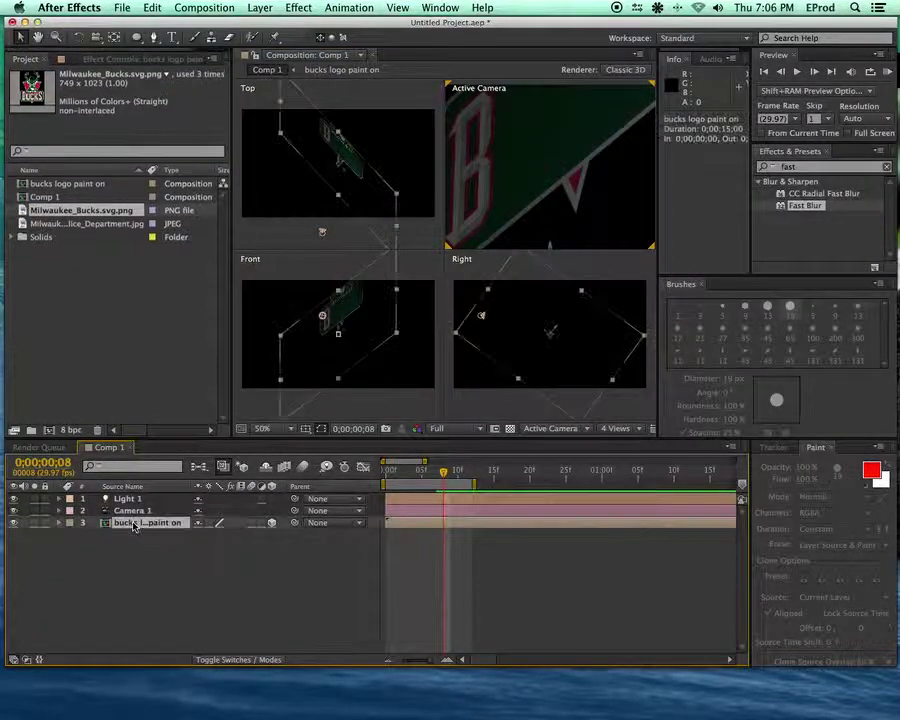
click(130, 511)
click(165, 579)
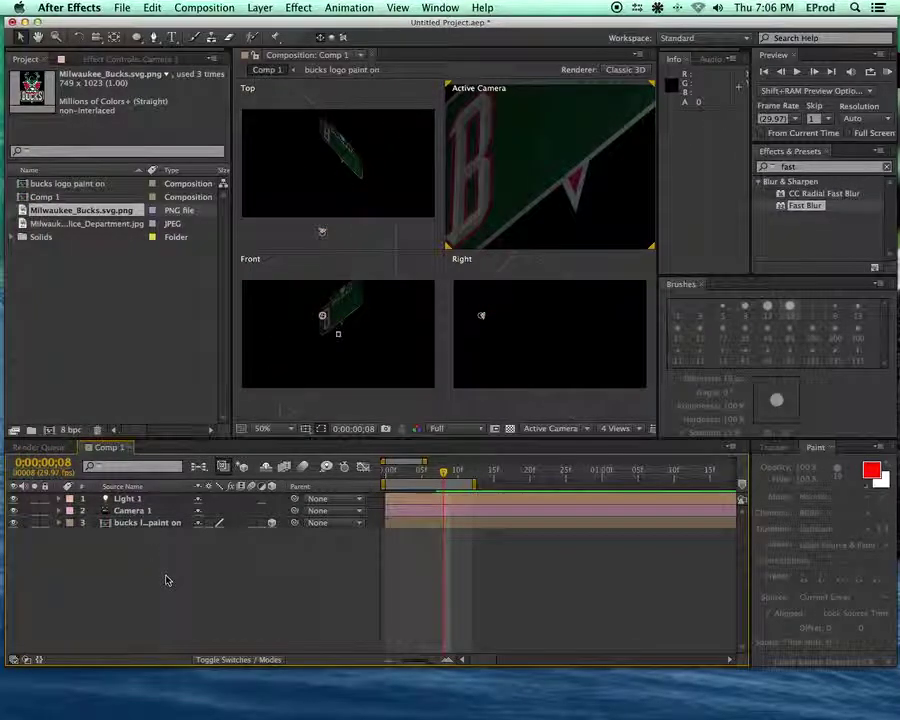
click(141, 512)
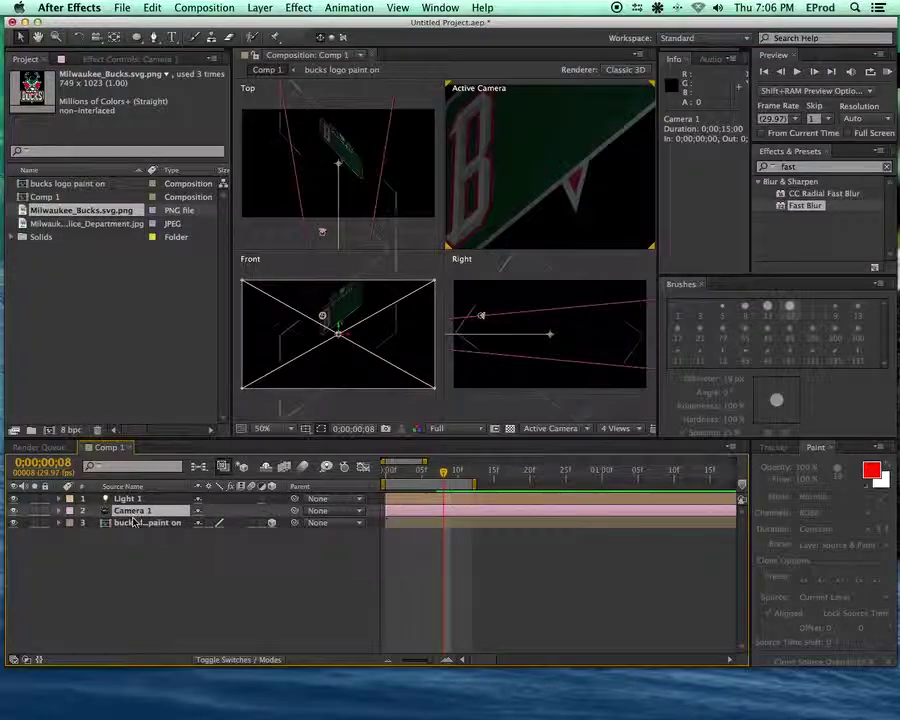
Reset the transform of the "bucks logo paint on" layer at frame 8 and collapse its properties.
click(137, 523)
key(r)
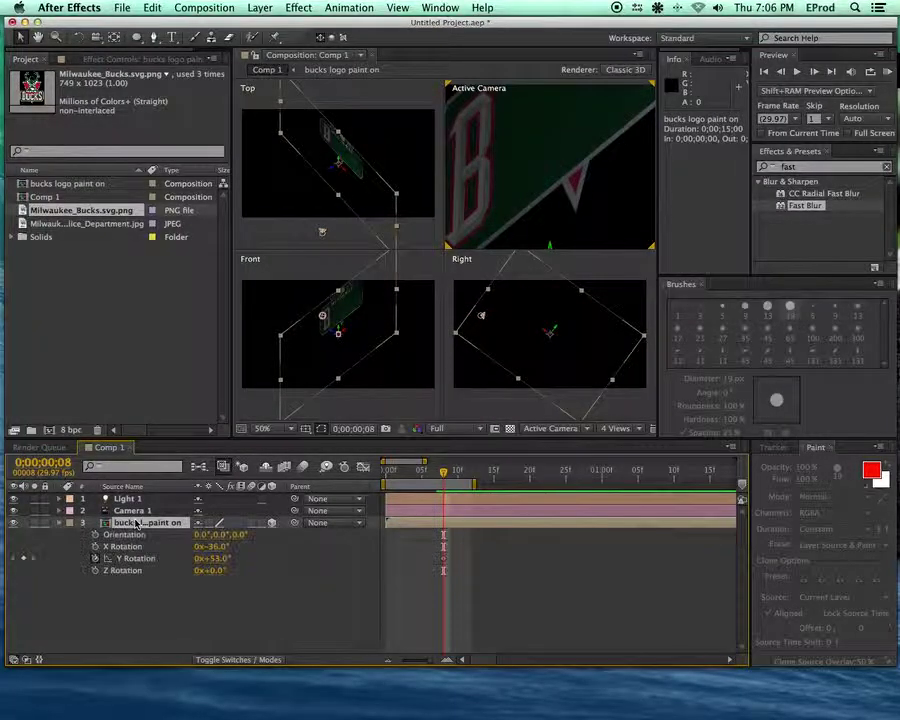
click(57, 523)
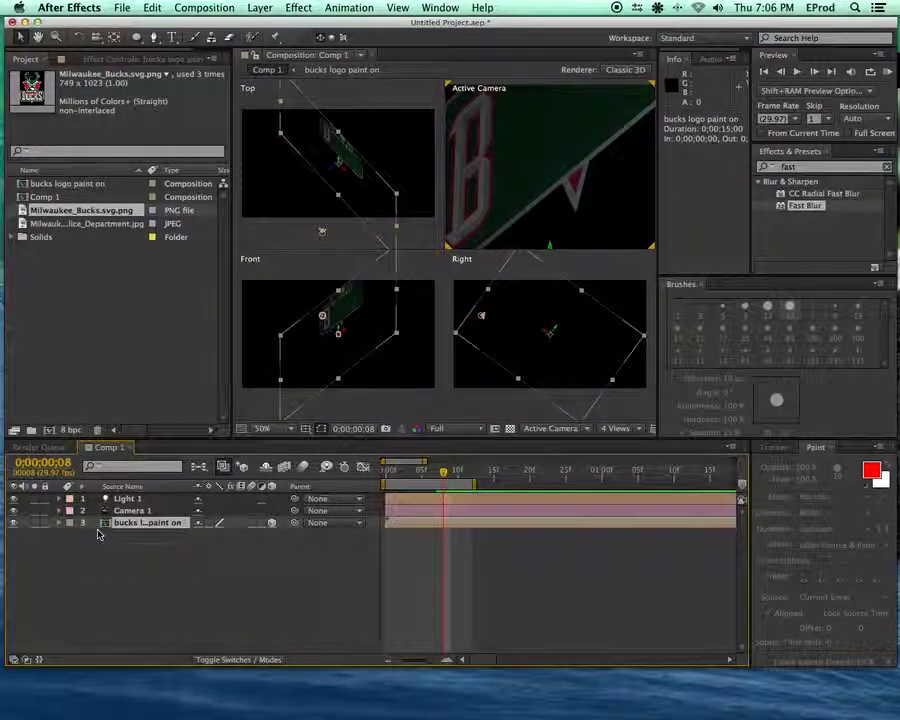
click(58, 523)
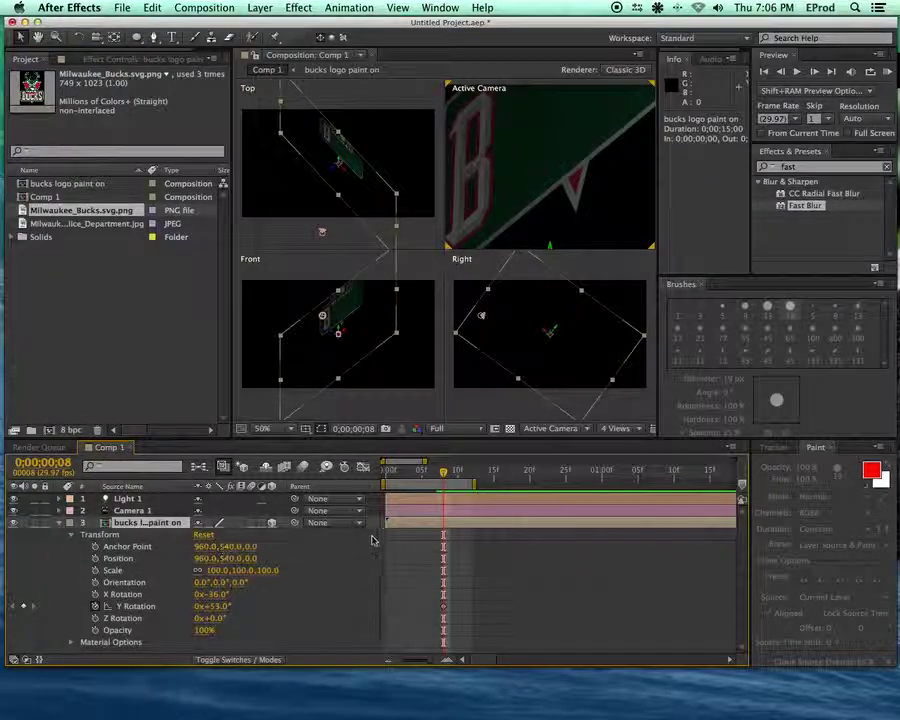
click(203, 535)
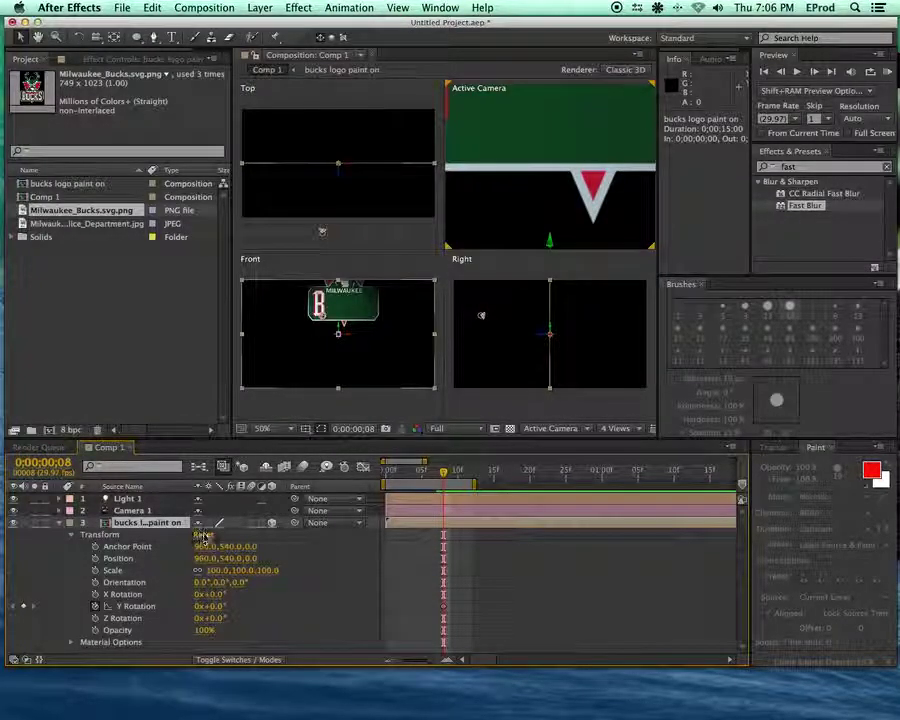
click(58, 523)
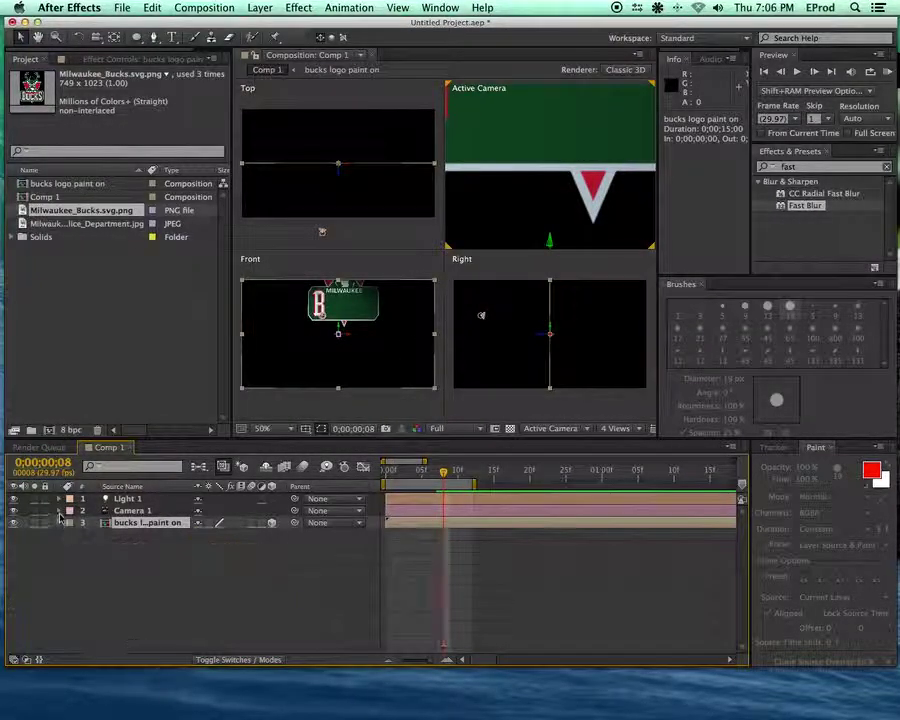
Move Camera 1 above Light 1 in the layer order and check its camera settings without changing them.
click(58, 510)
click(62, 498)
click(126, 512)
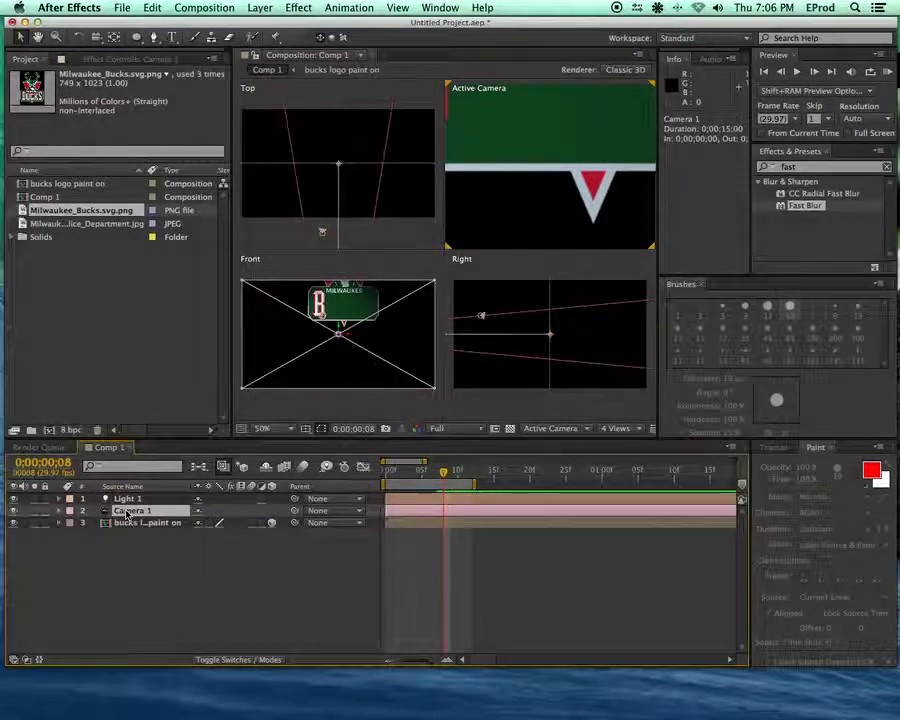
click(436, 472)
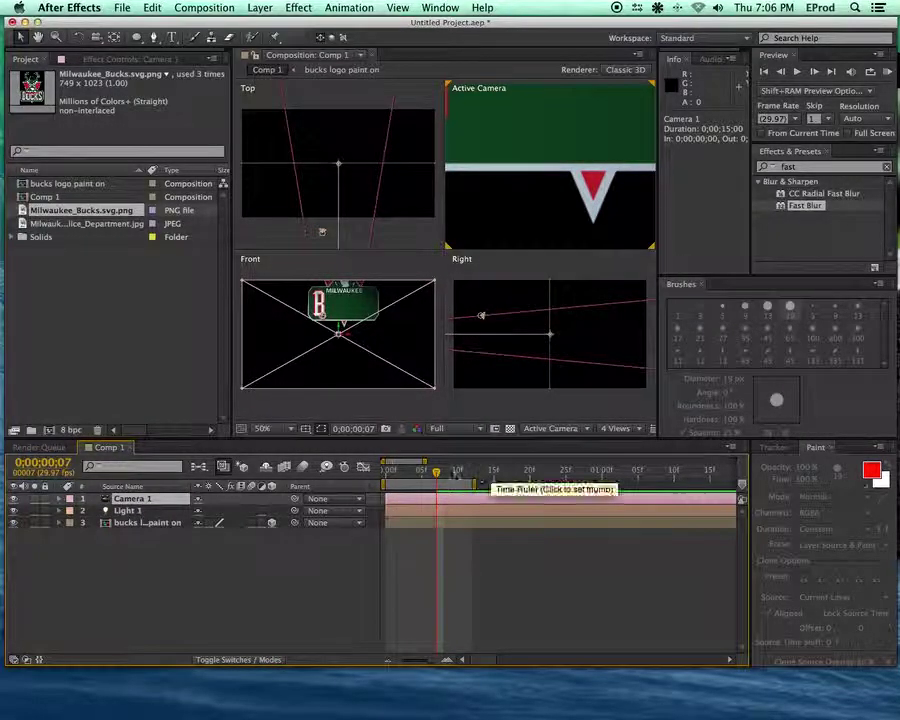
double_click(169, 502)
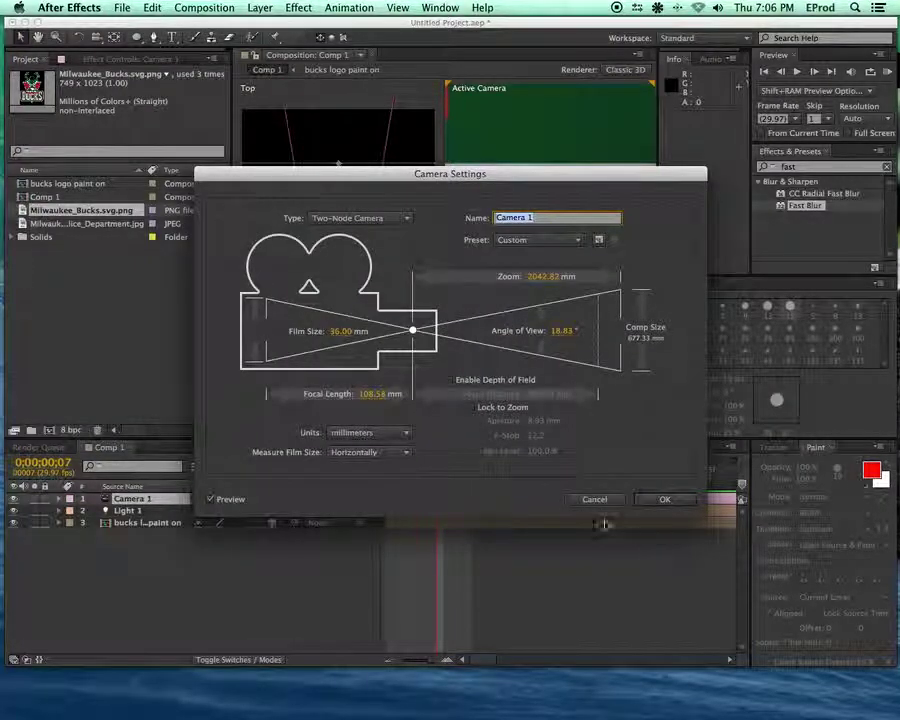
click(590, 501)
Trim Camera 1 to a duration of 20 frames and extend the work area past its end.
drag(427, 463, 474, 499)
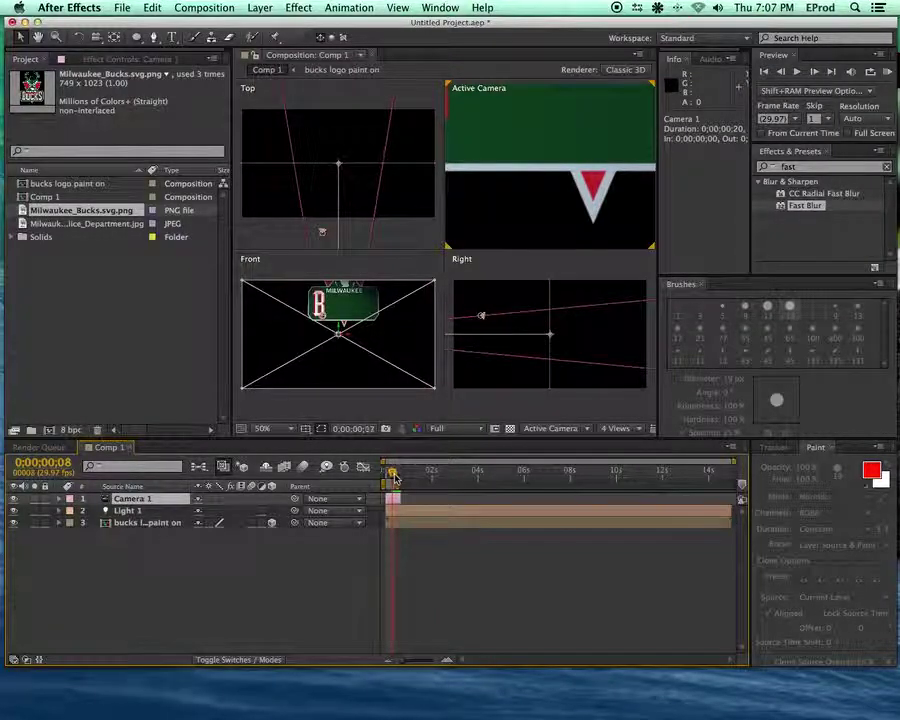
mouse_move(402, 478)
mouse_down()
mouse_move(390, 475)
mouse_move(409, 476)
mouse_up()
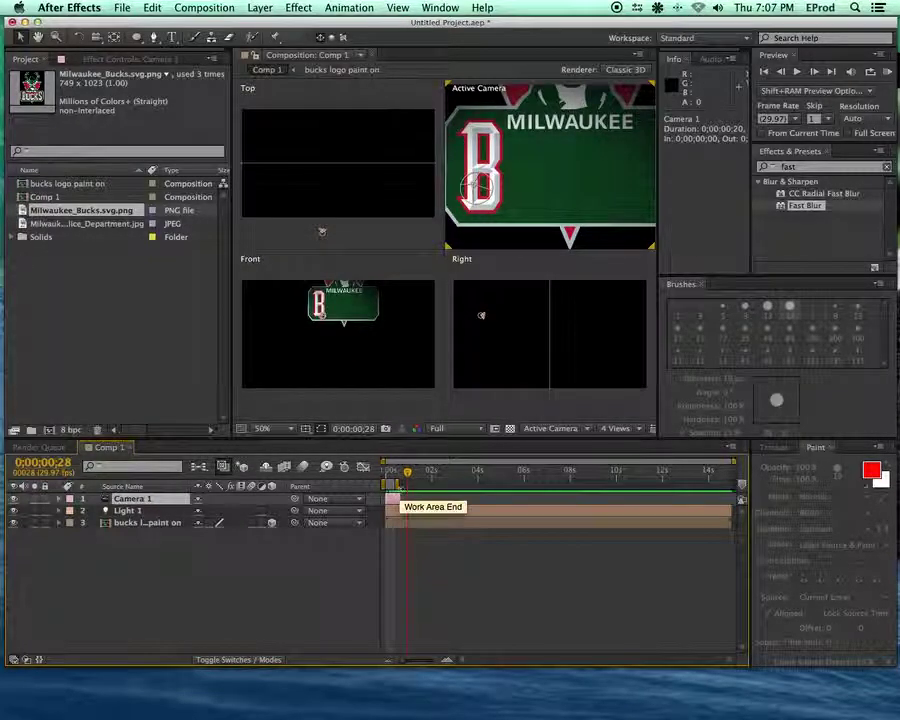
drag(408, 472, 388, 470)
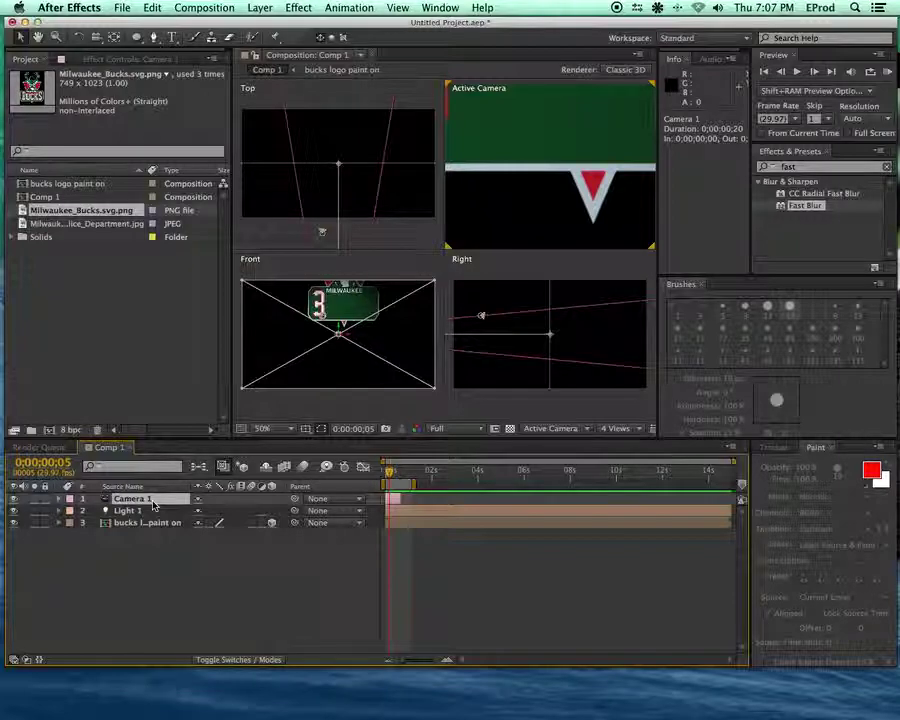
Reveal Camera 1's position at frame 5 and set its X to about 3846 and Y to about 1388.
key(alt+shift+p)
drag(228, 512, 155, 525)
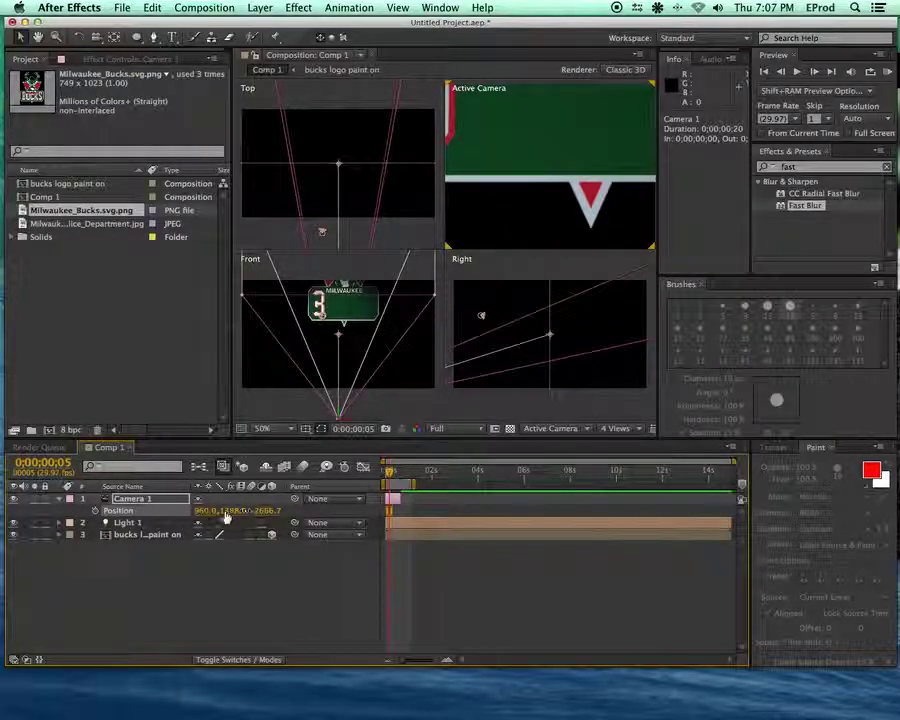
drag(206, 510, 720, 492)
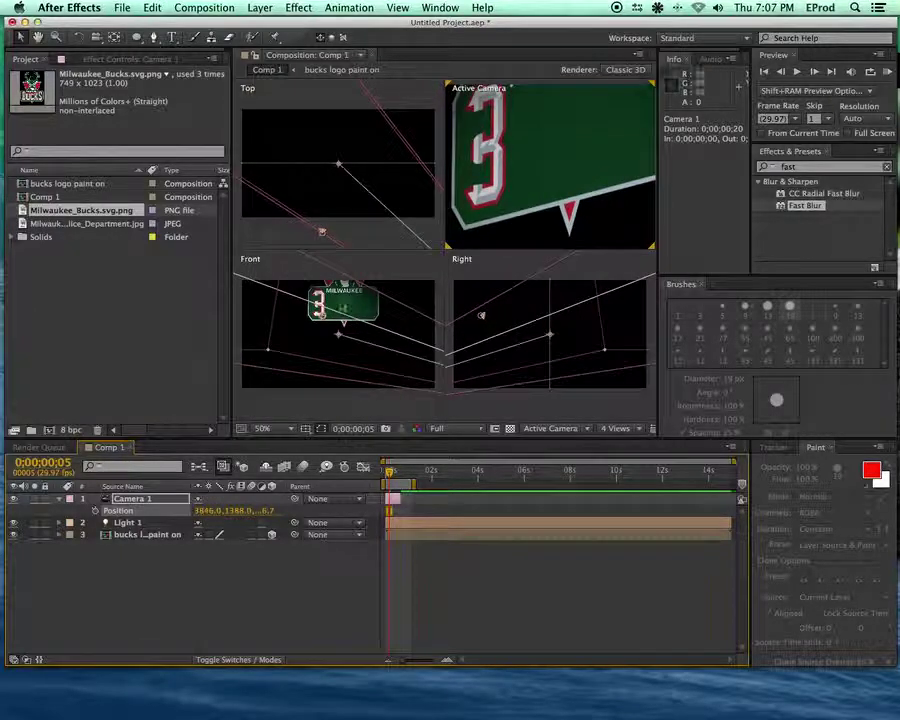
Shift Camera 1 in the Right and Front views, bringing its X position to about 3751.
click(524, 390)
scroll(535, 390, up, 1)
click(127, 498)
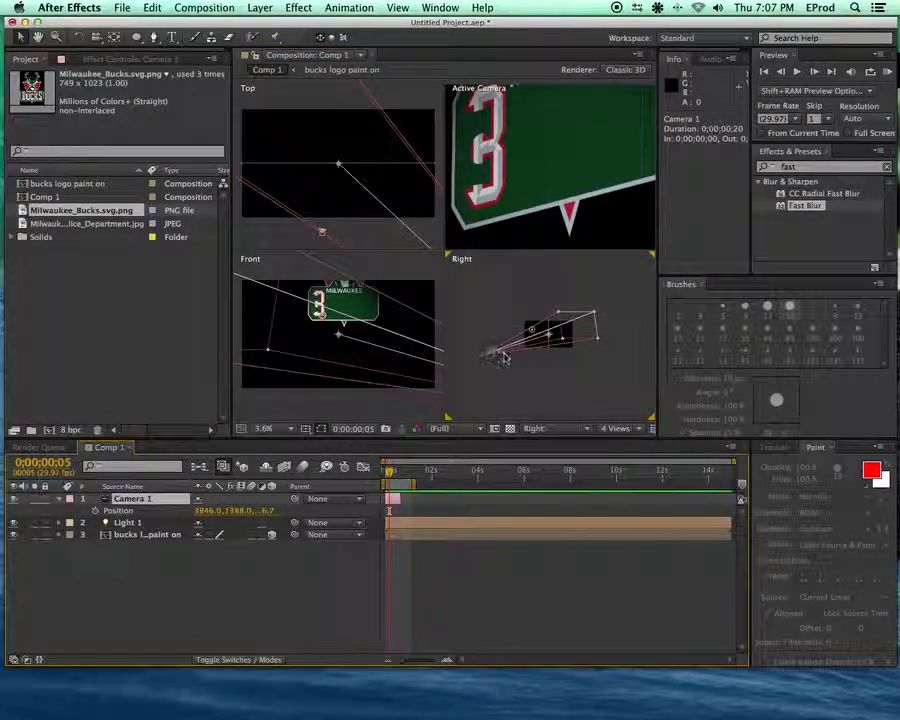
mouse_move(489, 362)
mouse_down()
mouse_move(546, 362)
mouse_move(458, 358)
mouse_move(488, 360)
mouse_up()
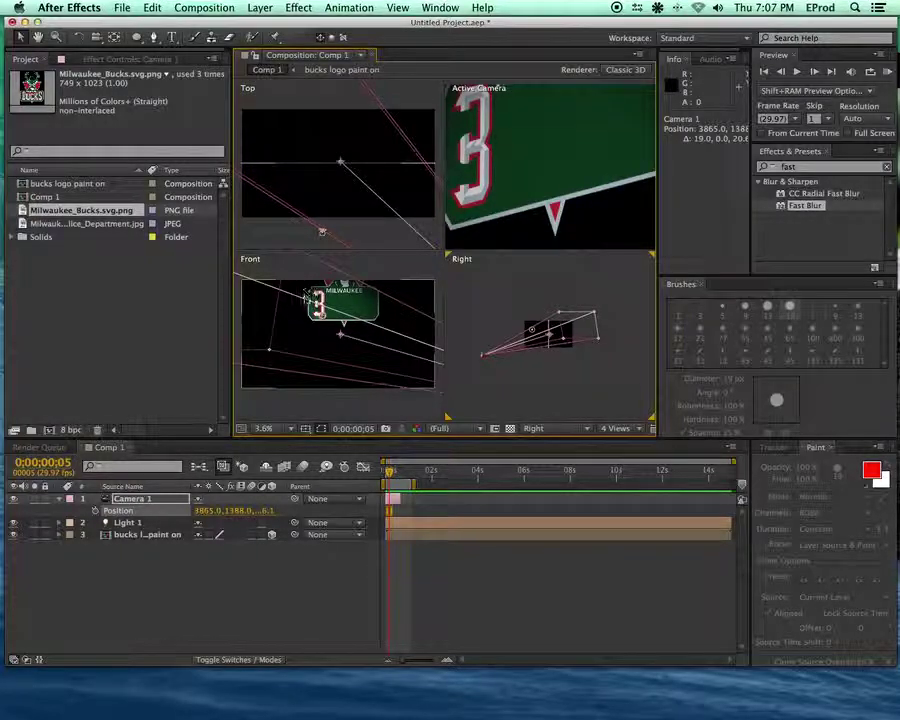
click(322, 355)
scroll(322, 355, down, 5)
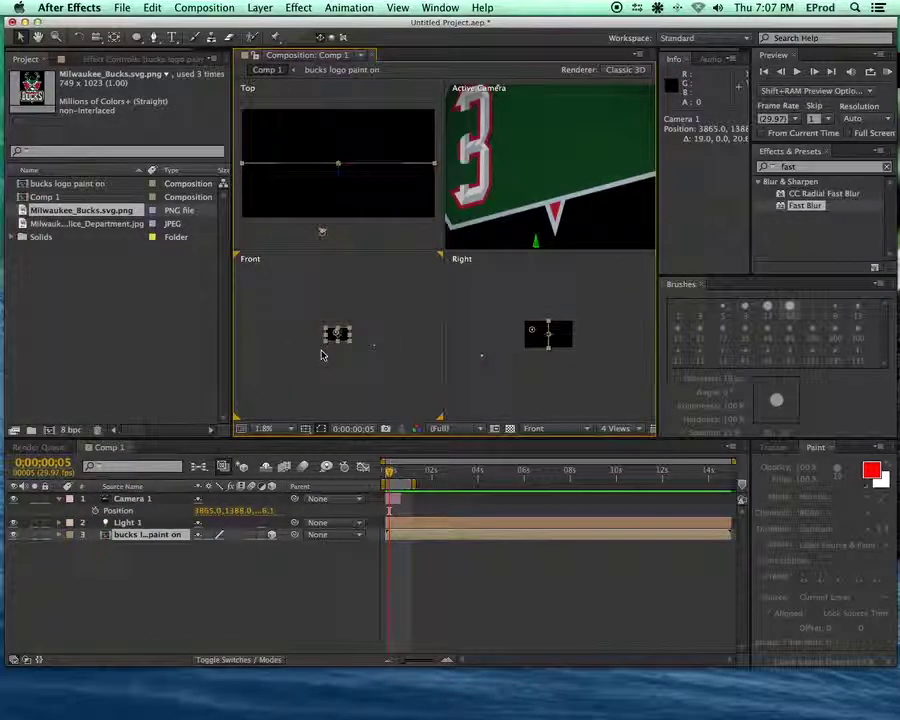
click(128, 507)
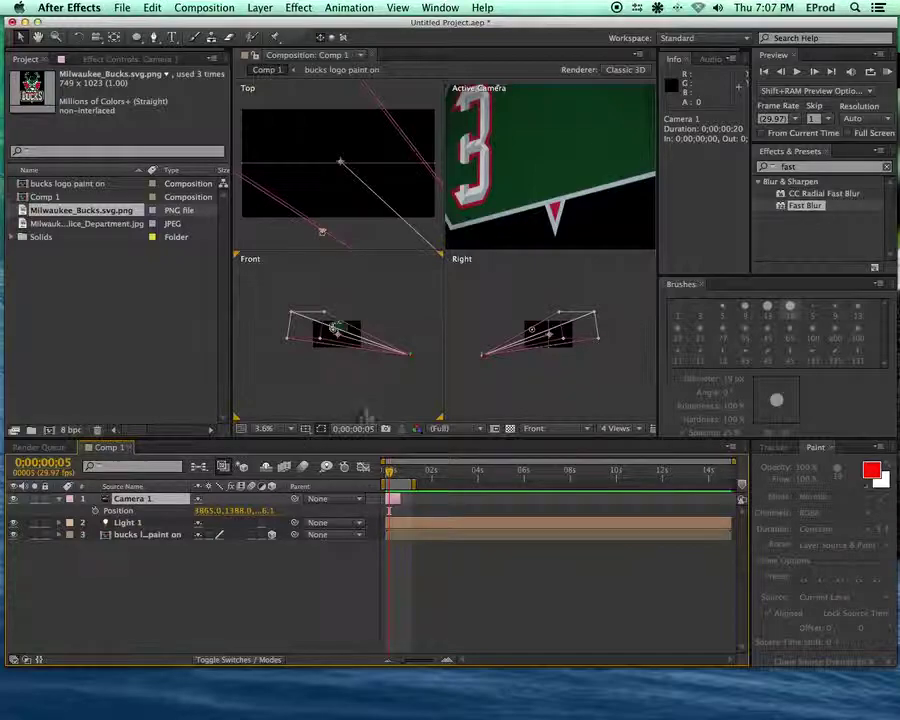
mouse_move(414, 362)
mouse_down()
mouse_move(398, 362)
mouse_move(411, 362)
mouse_up()
Move Camera 1 in the Right view to about X 3761.3 and Y 1442.7, with its point of interest at about 875.3, 258.7.
click(331, 228)
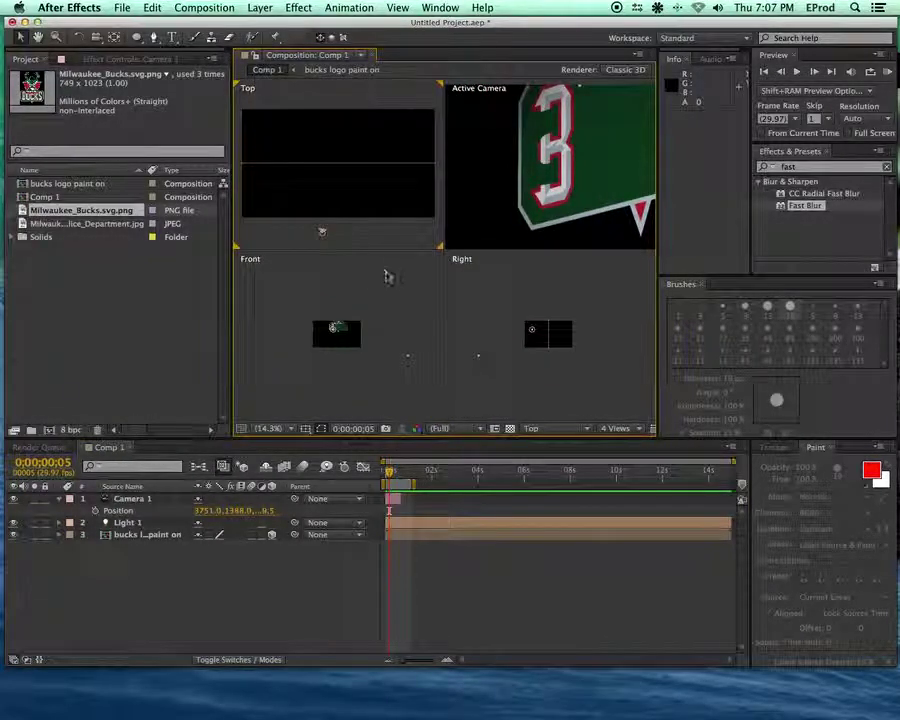
scroll(331, 215, down, 4)
scroll(326, 194, up, 6)
scroll(311, 218, down, 2)
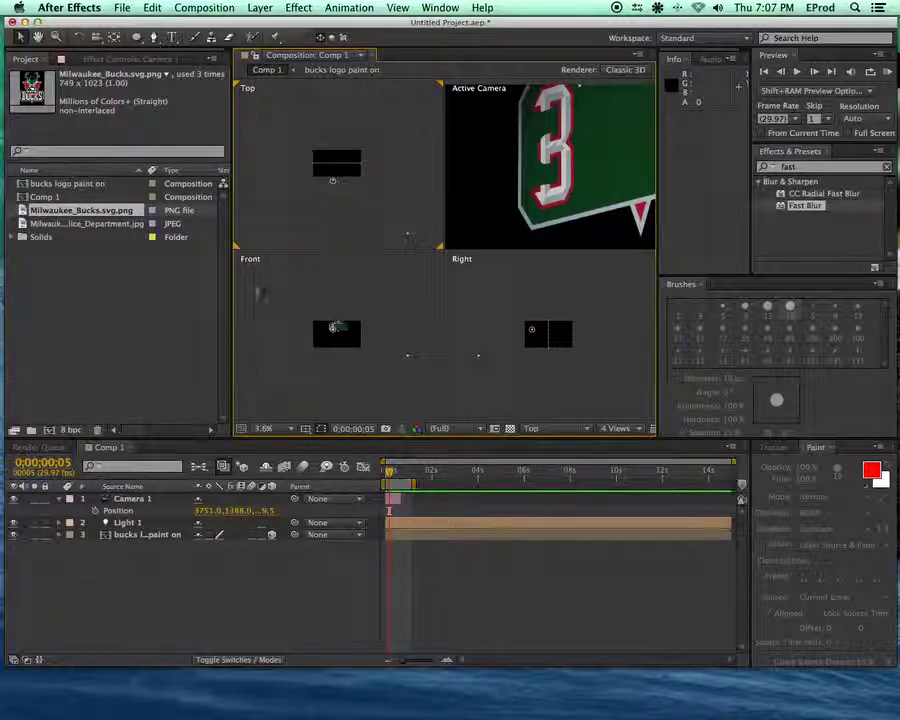
click(117, 499)
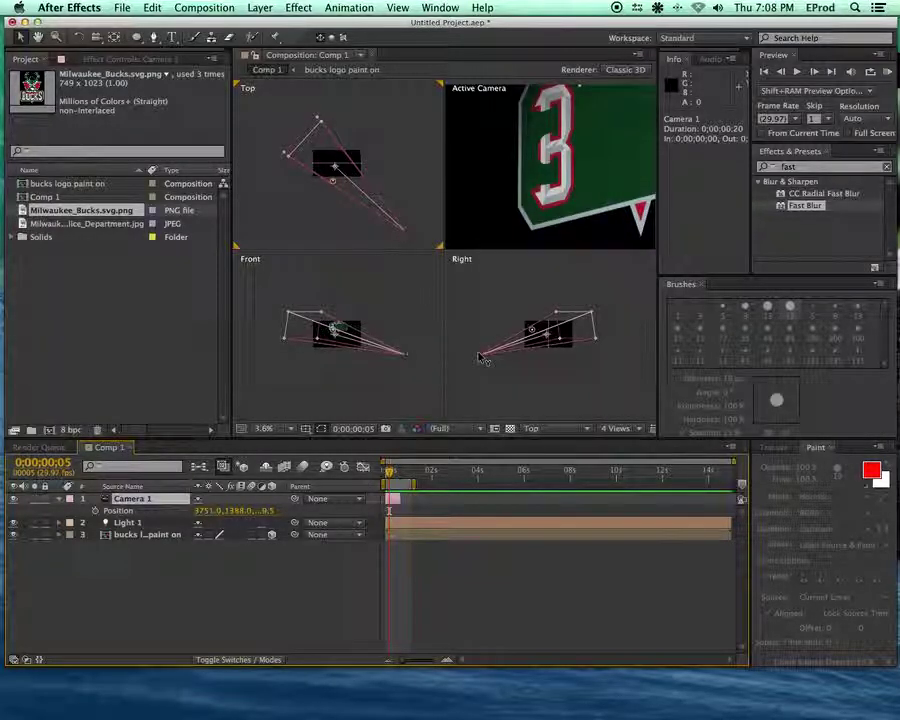
drag(481, 360, 476, 355)
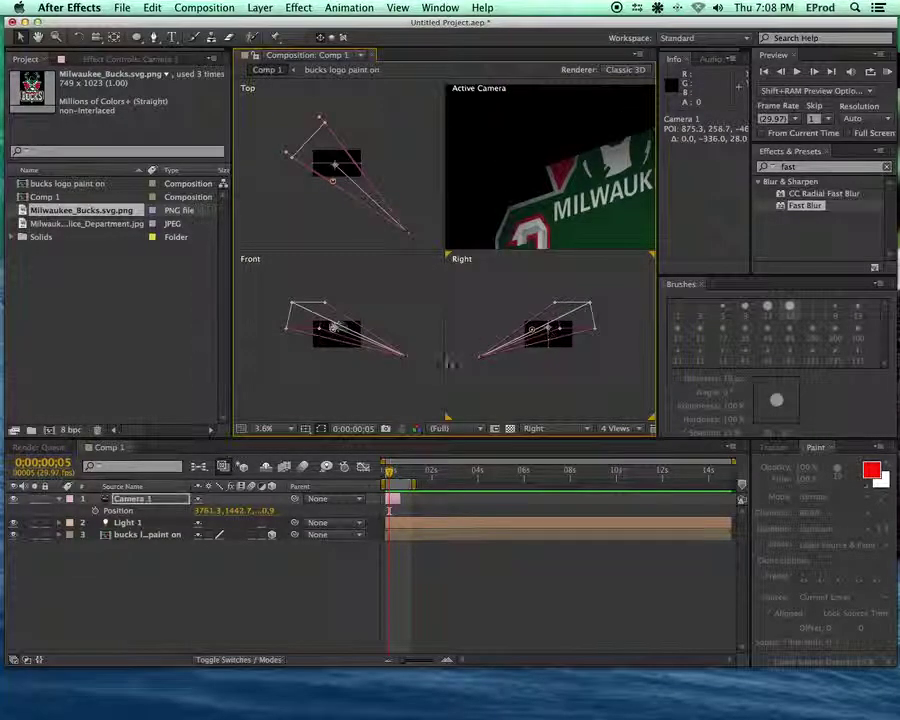
Set Camera 1's Y position to about 1927.7 and its point of interest to about 875.3, 501.7, -46.2.
click(135, 505)
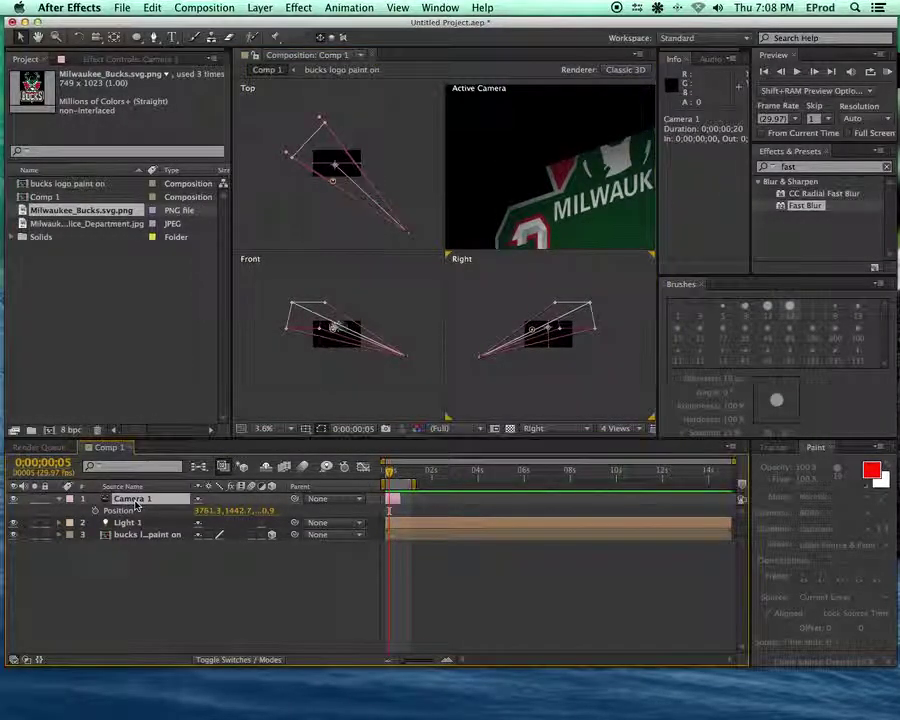
drag(237, 515, 171, 522)
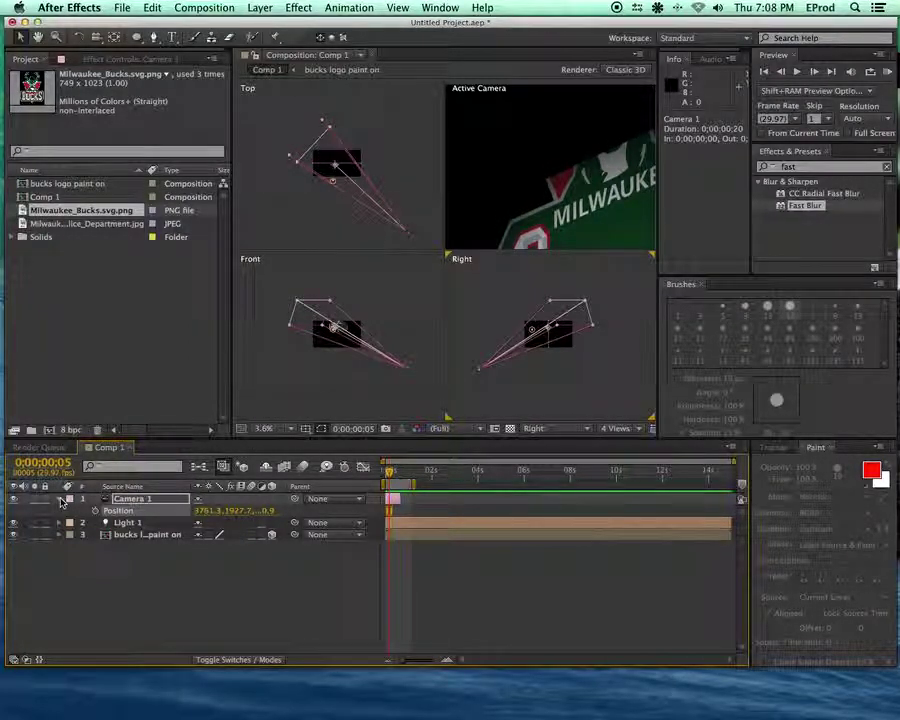
click(66, 499)
click(66, 499)
drag(230, 522, 455, 468)
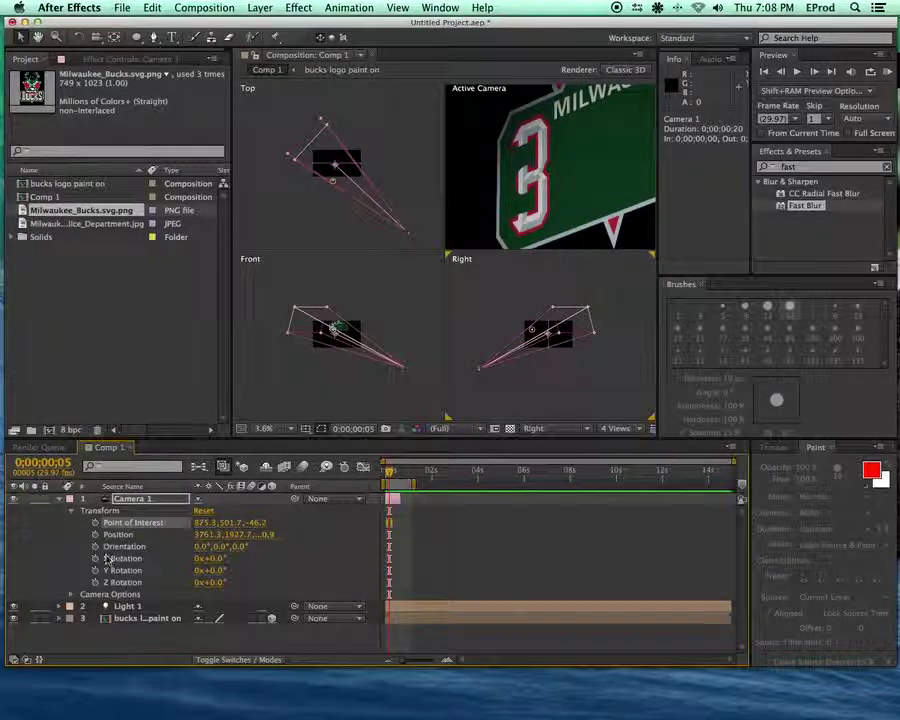
Set Camera 1's zoom to 1000 pixels in its camera options.
click(84, 551)
click(72, 513)
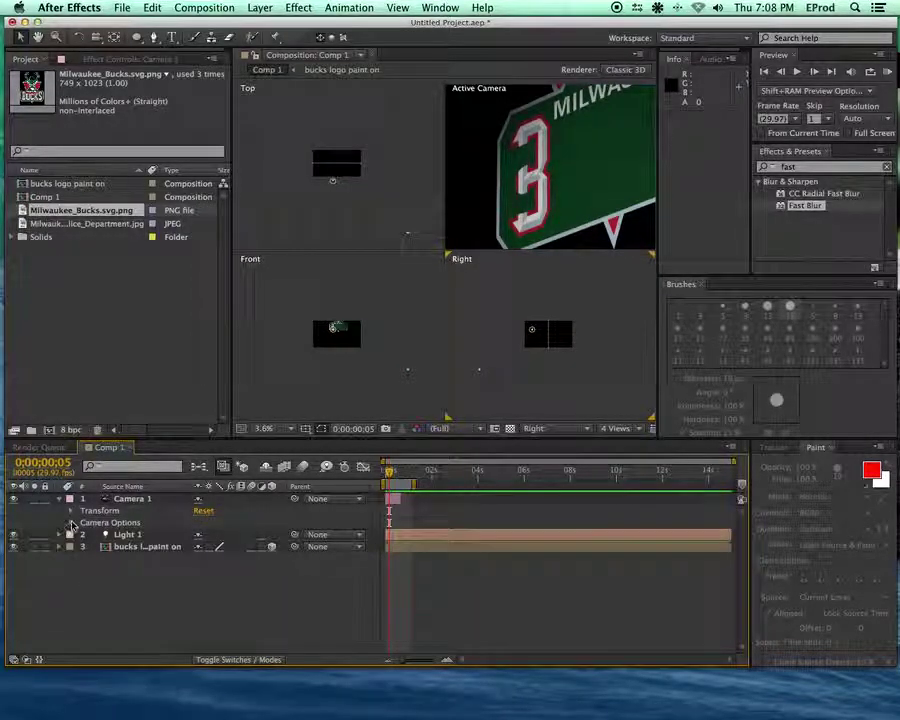
click(72, 522)
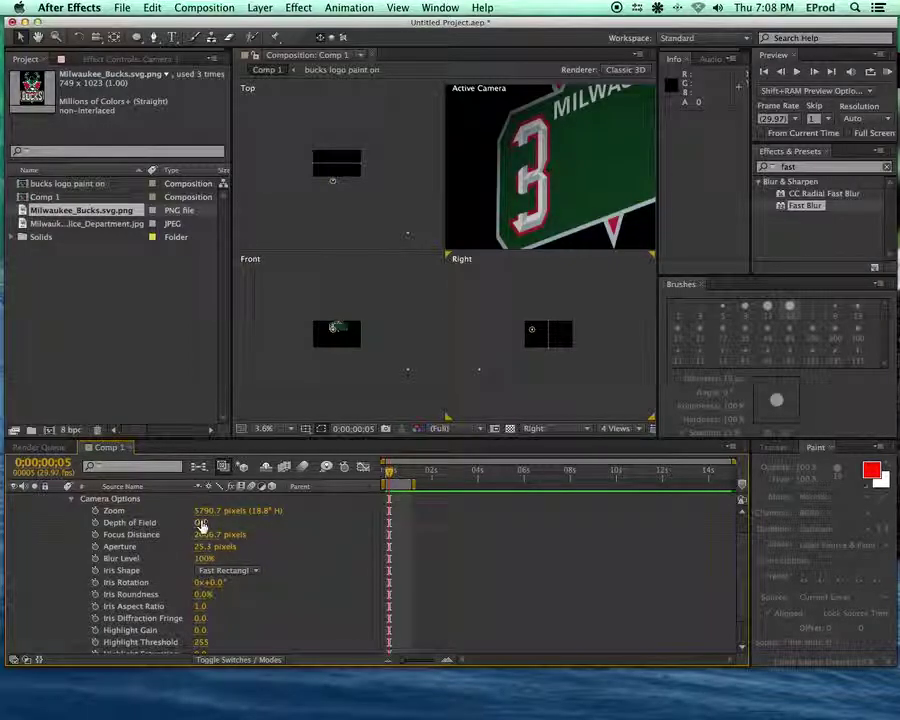
drag(215, 510, 25, 554)
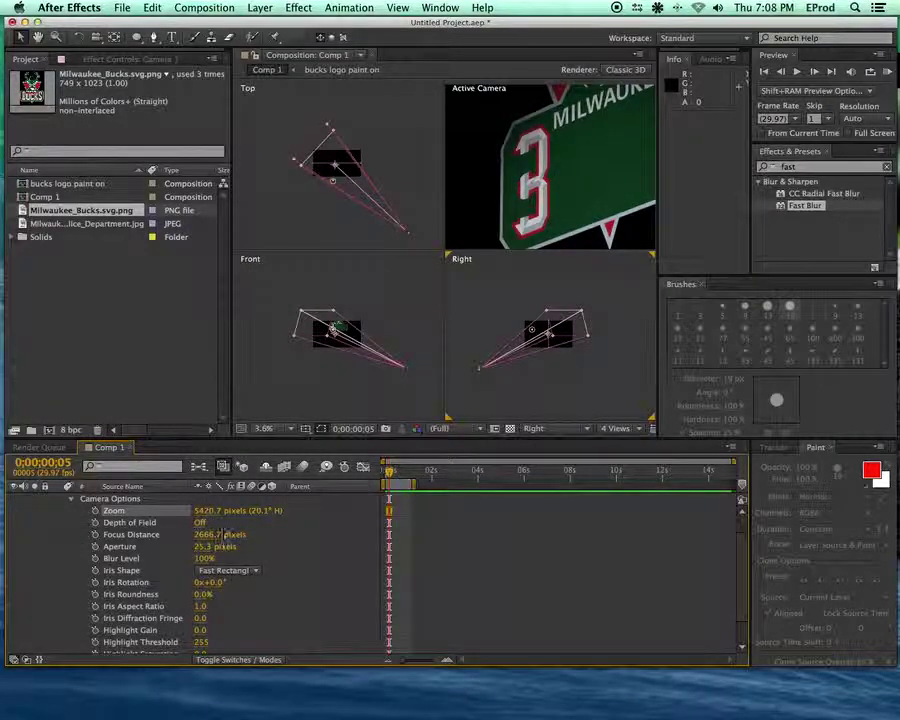
drag(210, 514, 120, 516)
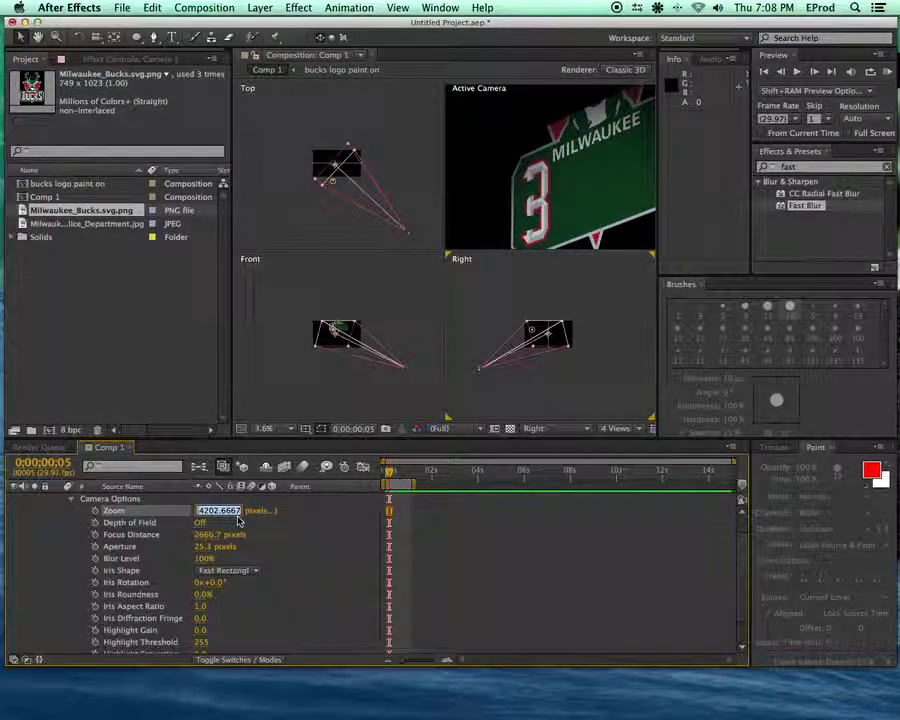
text(000)
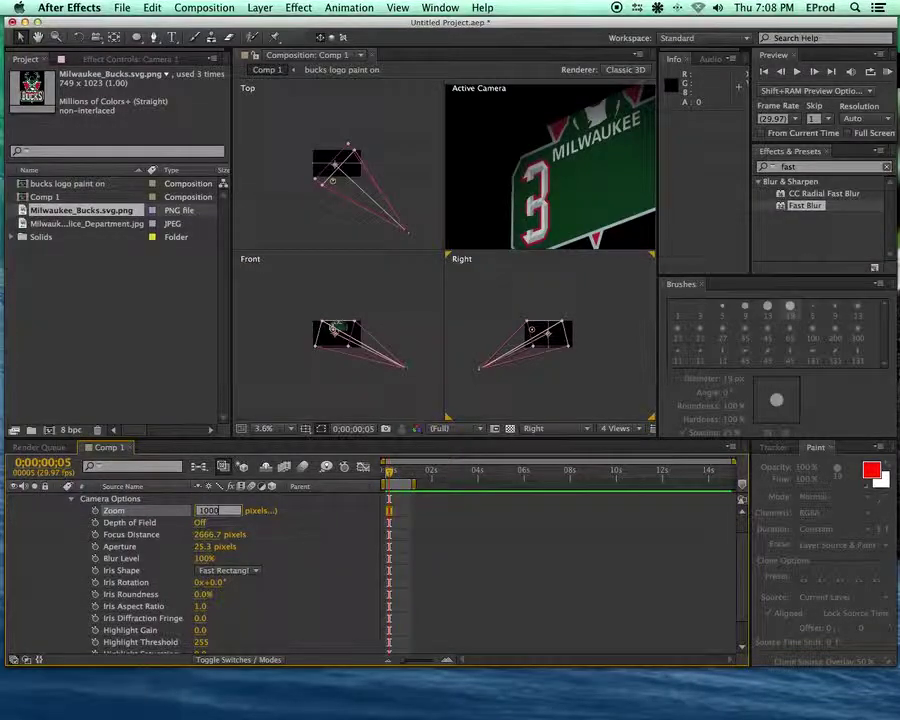
key(Return)
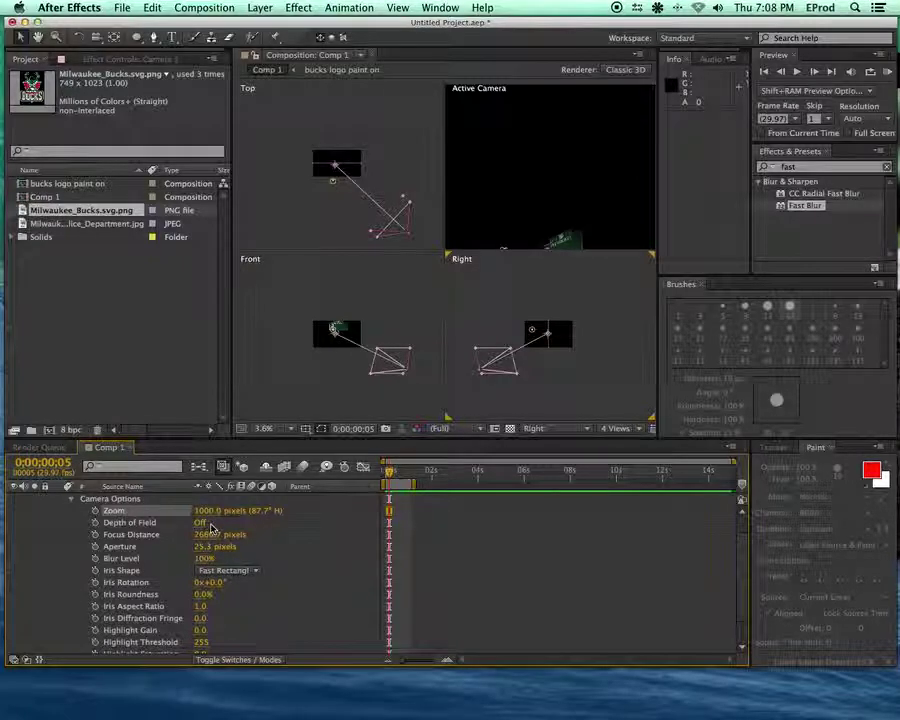
click(70, 499)
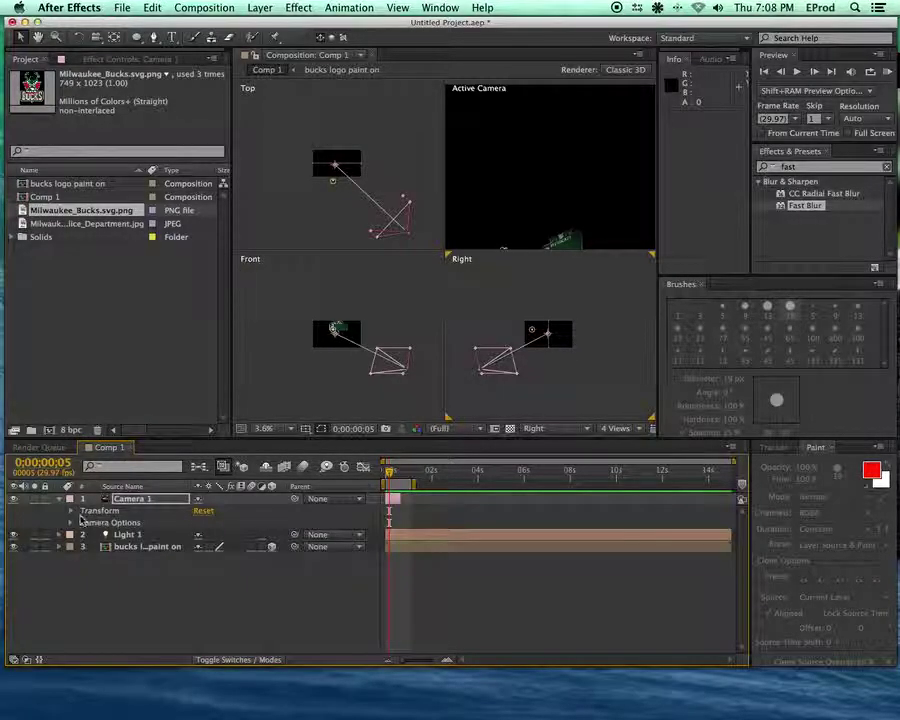
Set Camera 1's point of interest to about 777.3, 923.7, -46.2 and its position to about 2122.3, 1530.7, -602.9.
click(71, 510)
drag(205, 522, 57, 580)
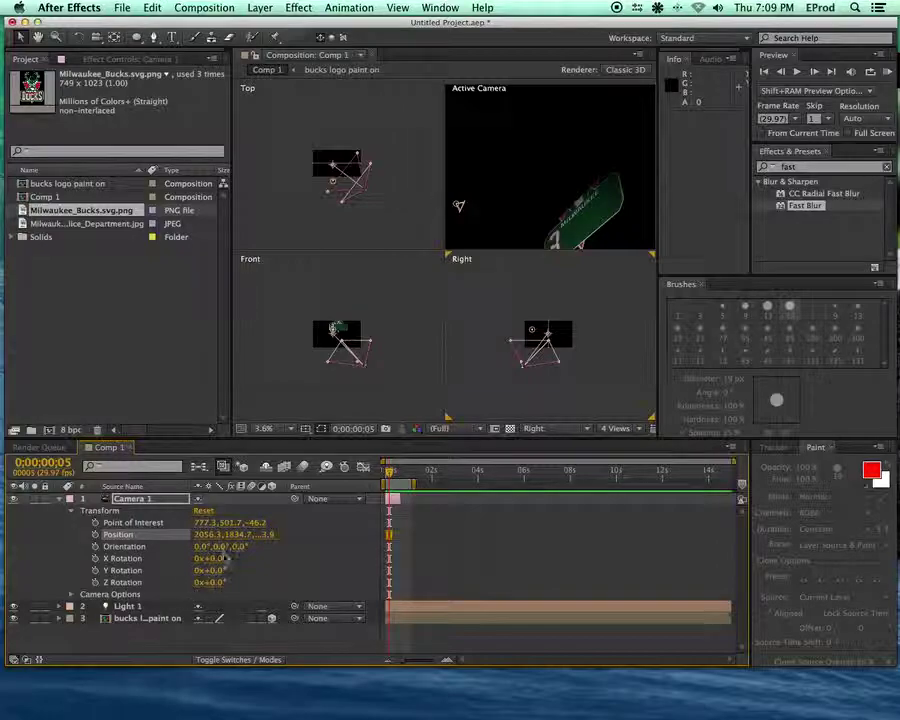
drag(238, 535, 317, 580)
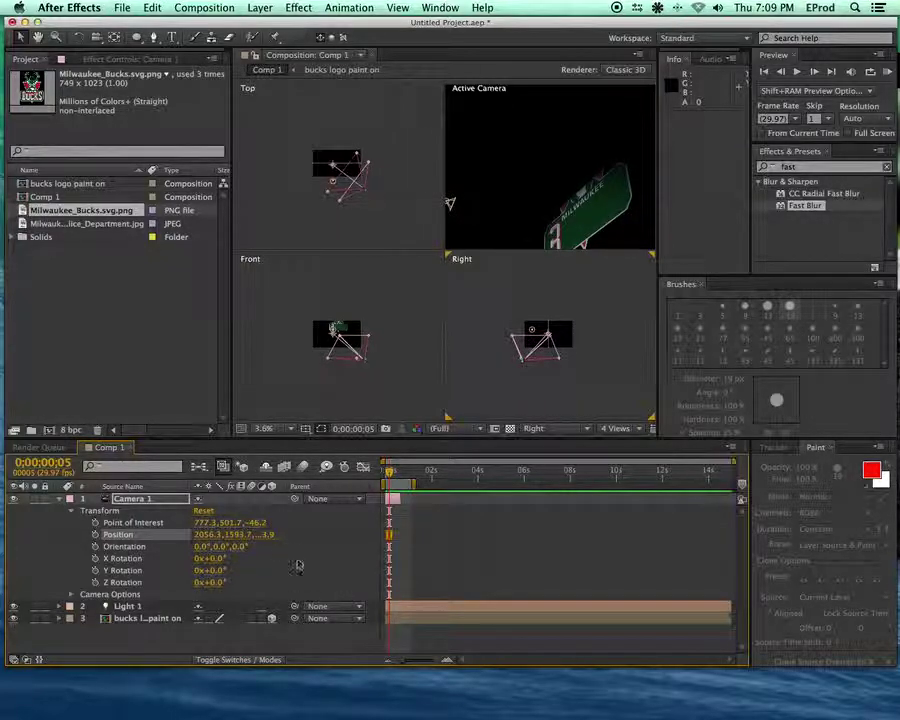
drag(231, 522, 578, 472)
drag(212, 534, 520, 511)
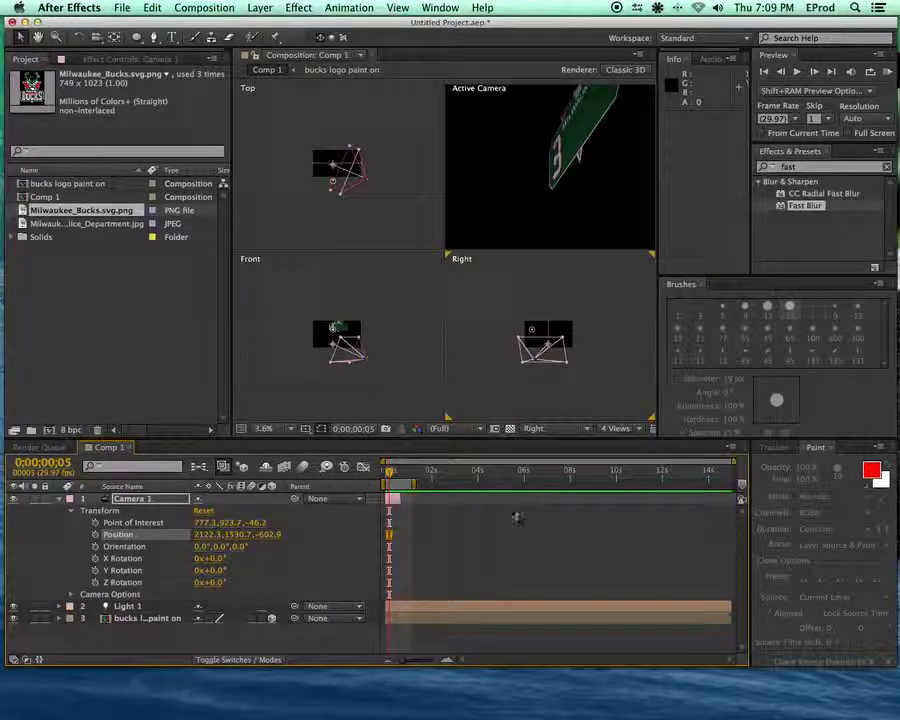
Bring Camera 1 closer to the logo, placing it at about 1490.1, 1530.7, -557.1 with its point of interest at 815.1, 923.7, -0.4.
drag(205, 534, 84, 593)
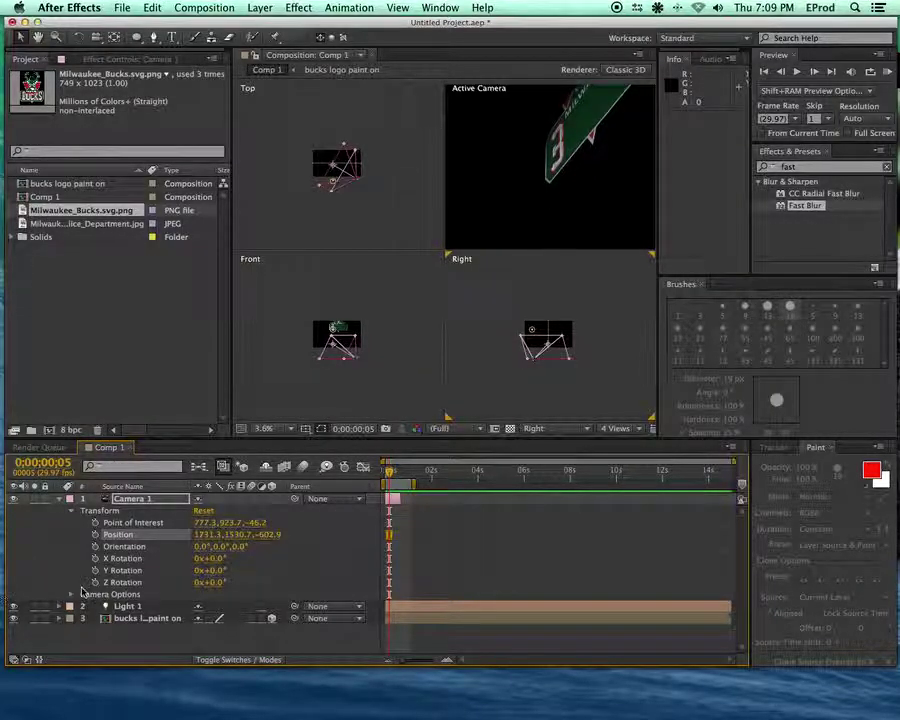
drag(237, 534, 150, 545)
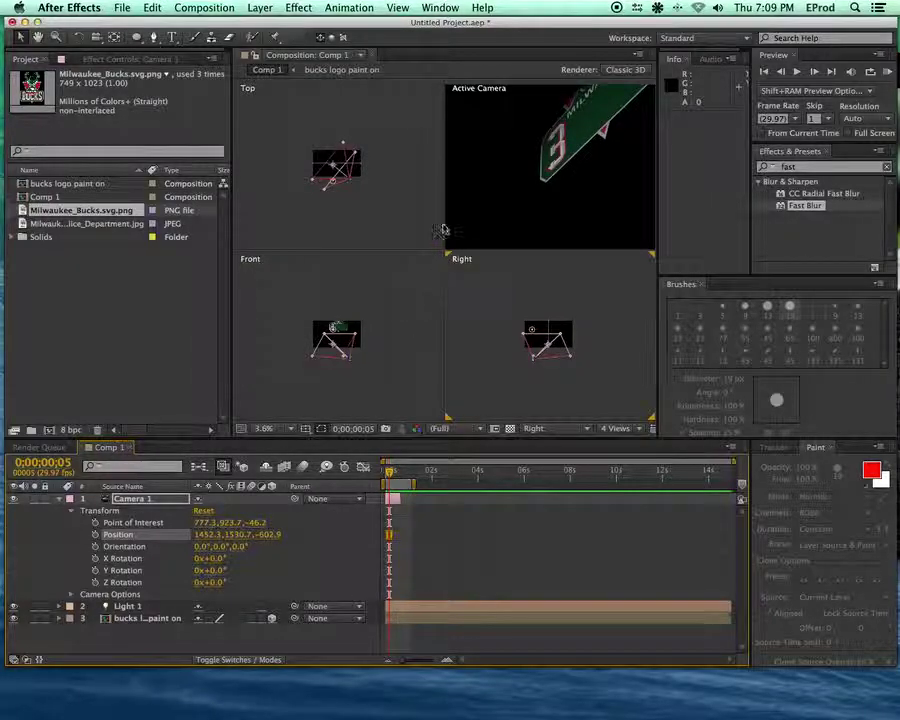
mouse_move(358, 186)
mouse_down()
mouse_move(354, 178)
mouse_move(360, 185)
mouse_move(327, 191)
mouse_move(362, 183)
mouse_up()
click(357, 183)
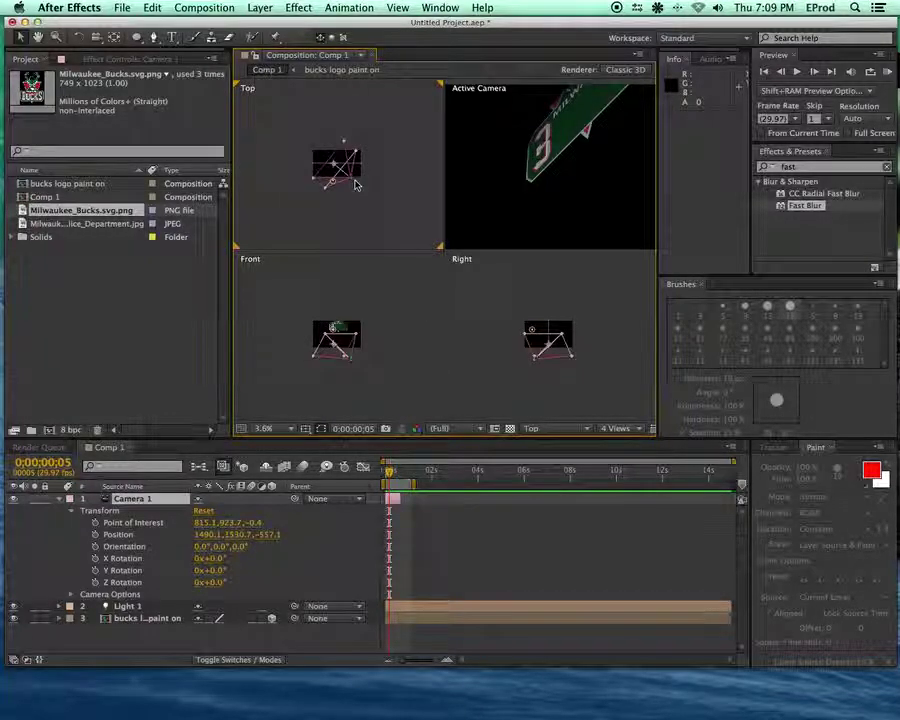
Reframe the logo by setting Camera 1's position to about 1243.1, 816.7, -422.1 and its point of interest to about 815.1, 549.7, -0.4.
drag(211, 538, 130, 535)
drag(236, 539, 155, 535)
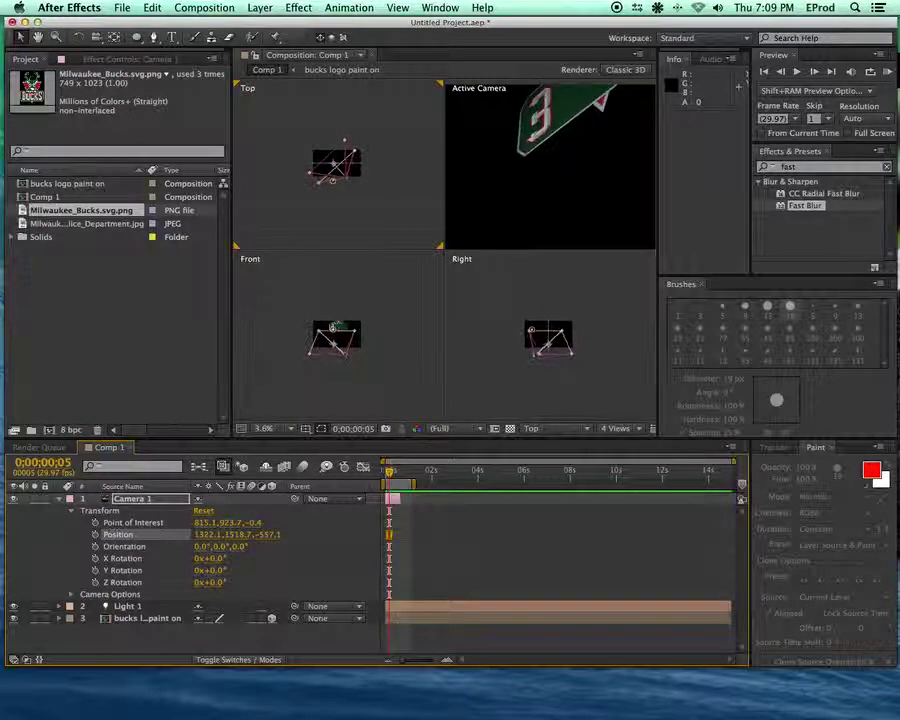
drag(236, 522, 147, 545)
drag(300, 534, 326, 534)
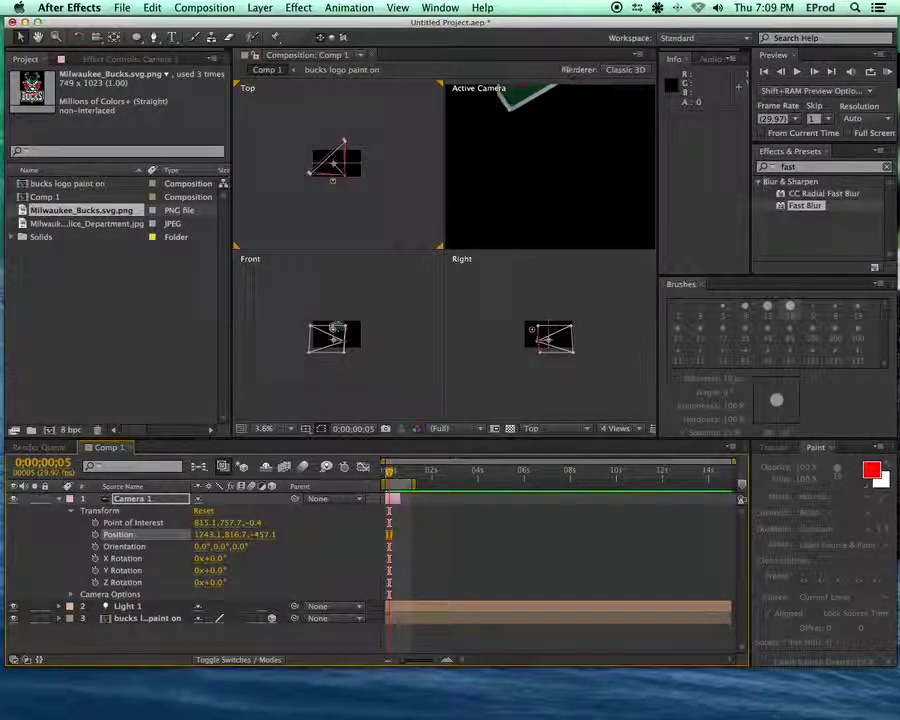
drag(232, 522, 141, 522)
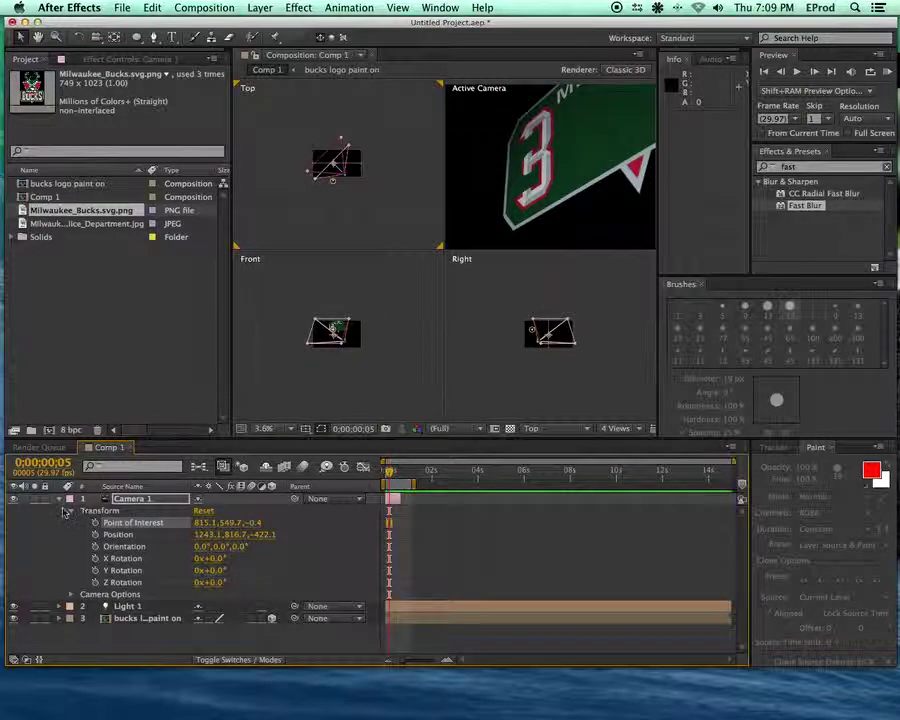
Re-aim Light 1 in the top view by moving its point of interest to about 296.5, 437.0, -94.5.
click(58, 498)
click(128, 510)
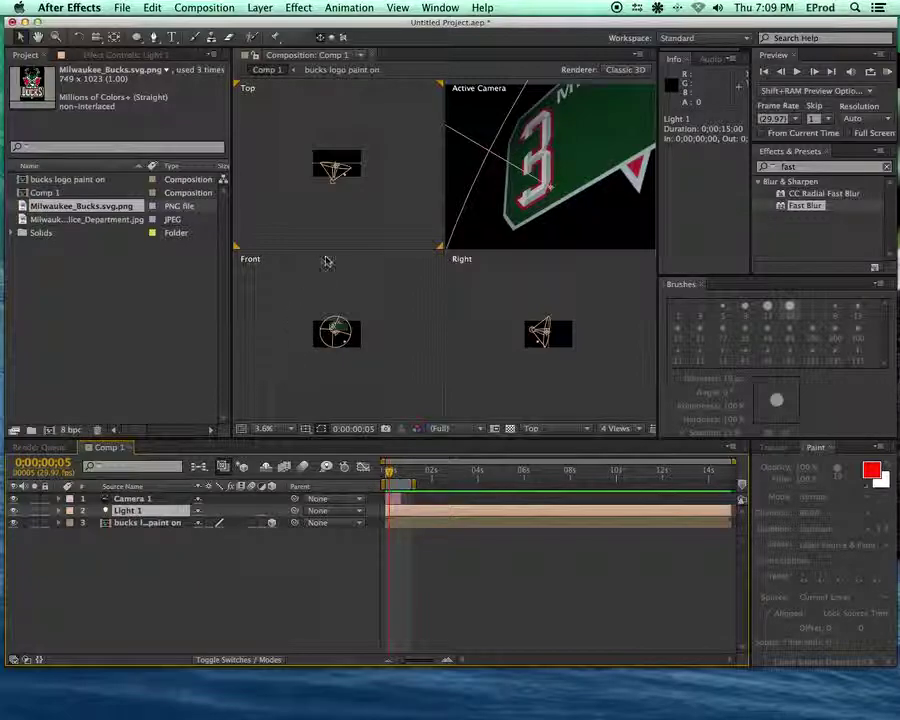
scroll(351, 185, up, 3)
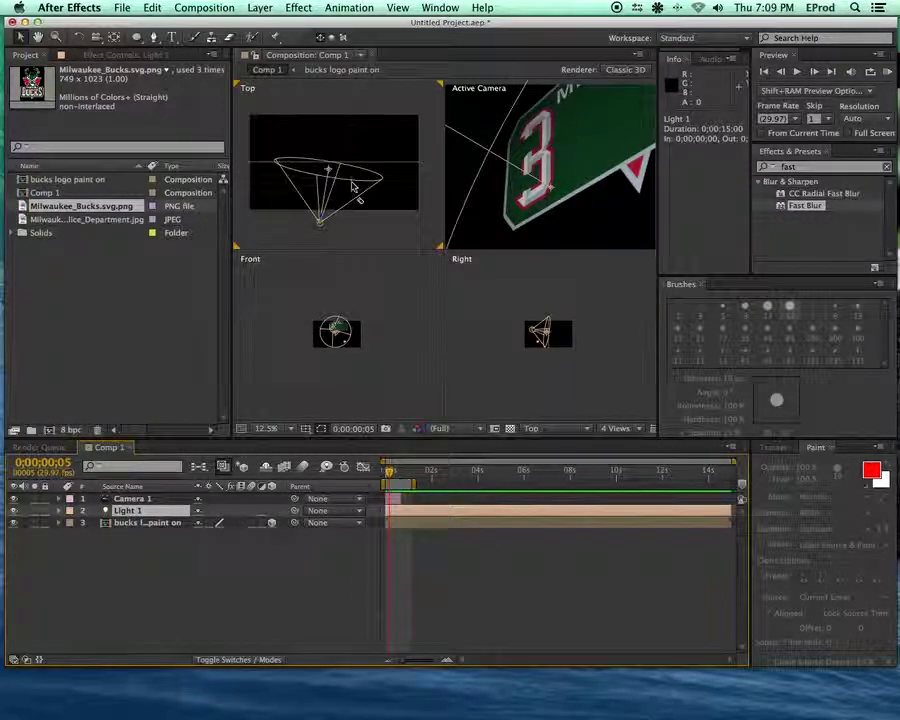
drag(331, 172, 277, 172)
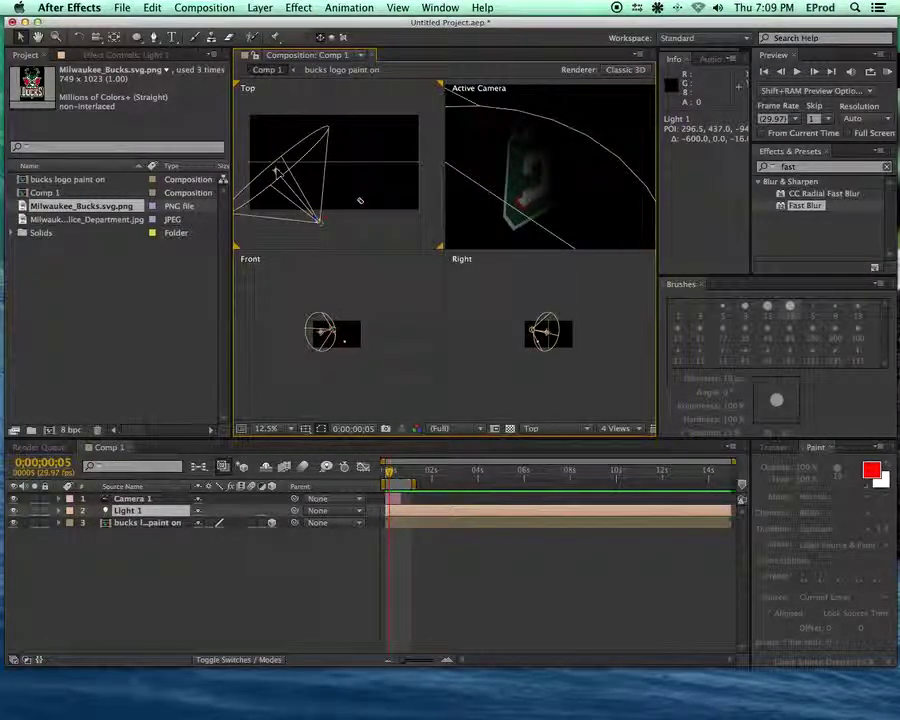
Enable keyframing of Light 1's point of interest at frame 5 and set it to 411.5, 437.0, -94.5 at frame 0.
click(58, 510)
click(70, 522)
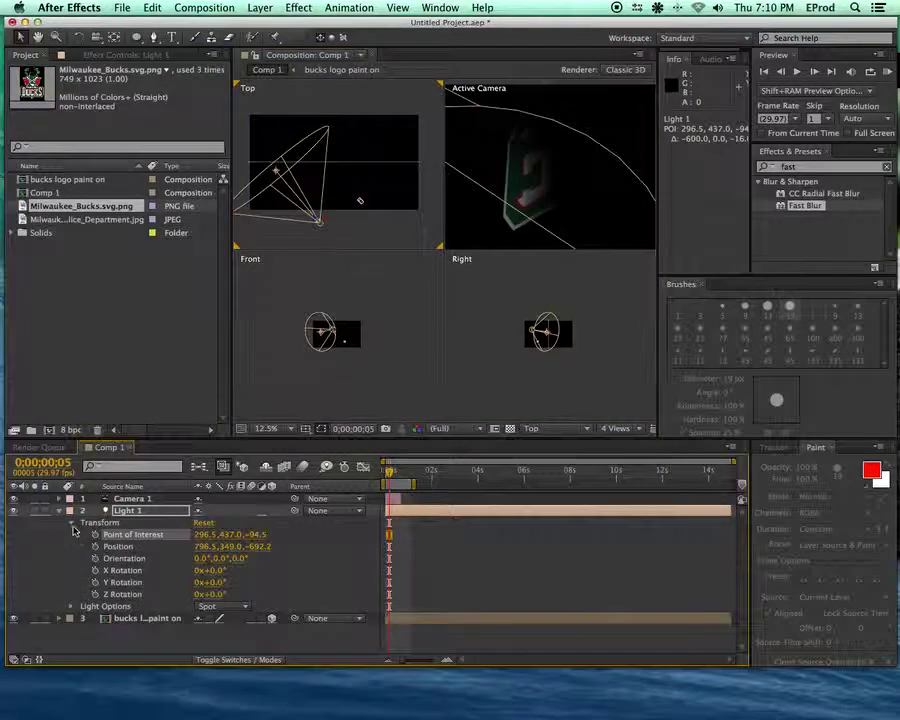
drag(391, 476, 383, 476)
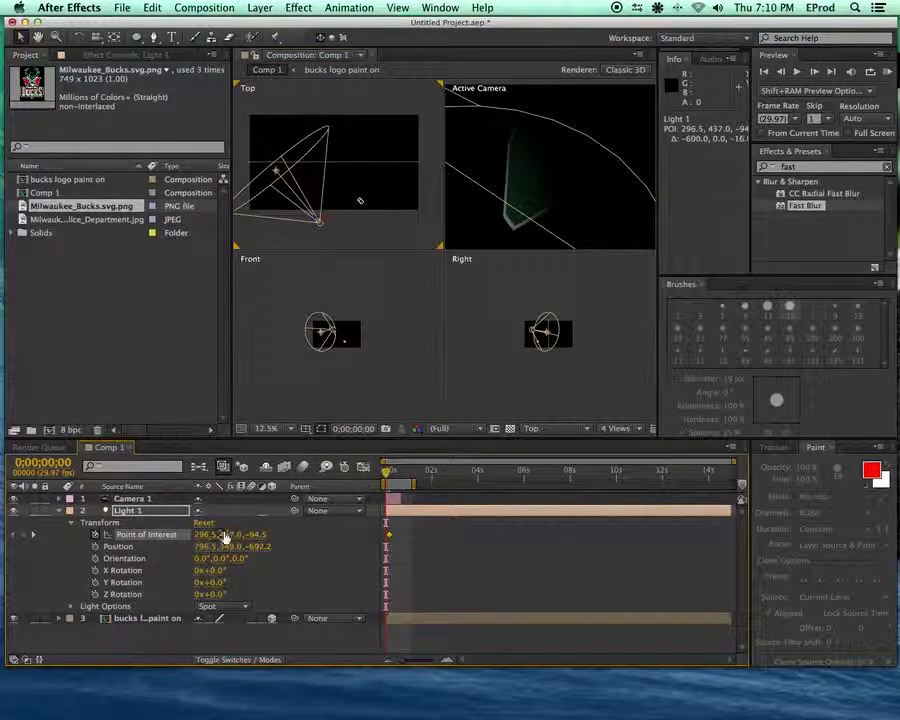
drag(215, 534, 261, 516)
Change Light 1's point of interest keyframe at frame 5 to 642.5, 437.0, -94.5.
drag(387, 480, 390, 478)
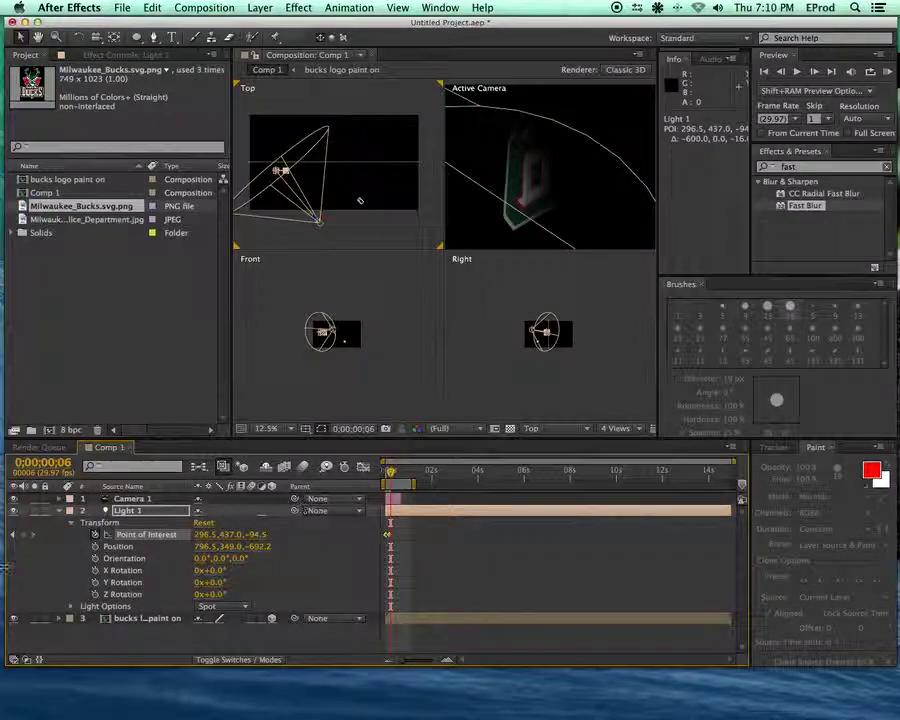
click(23, 536)
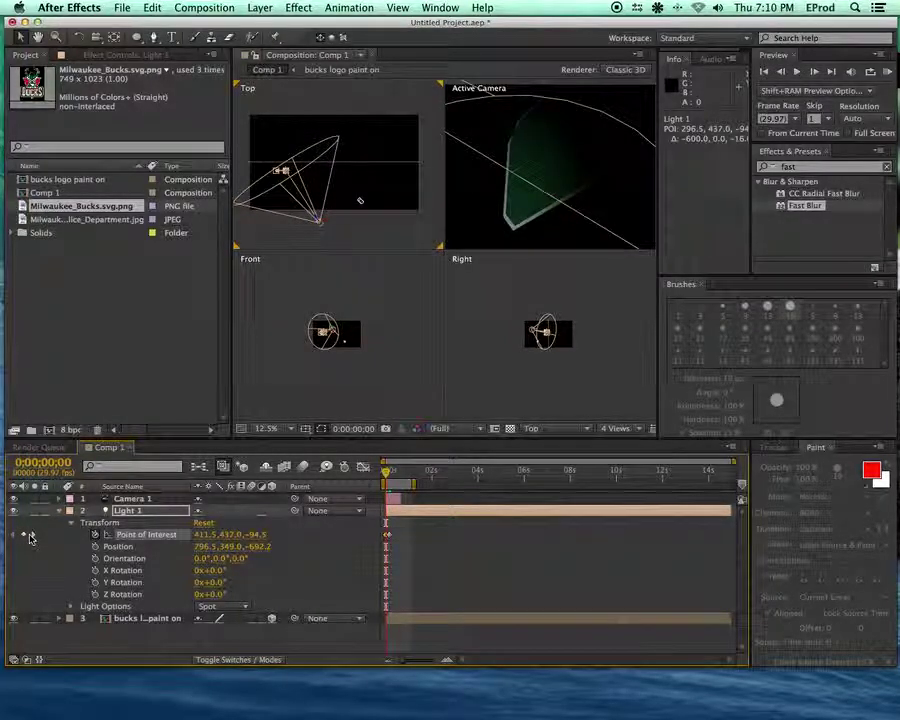
click(31, 536)
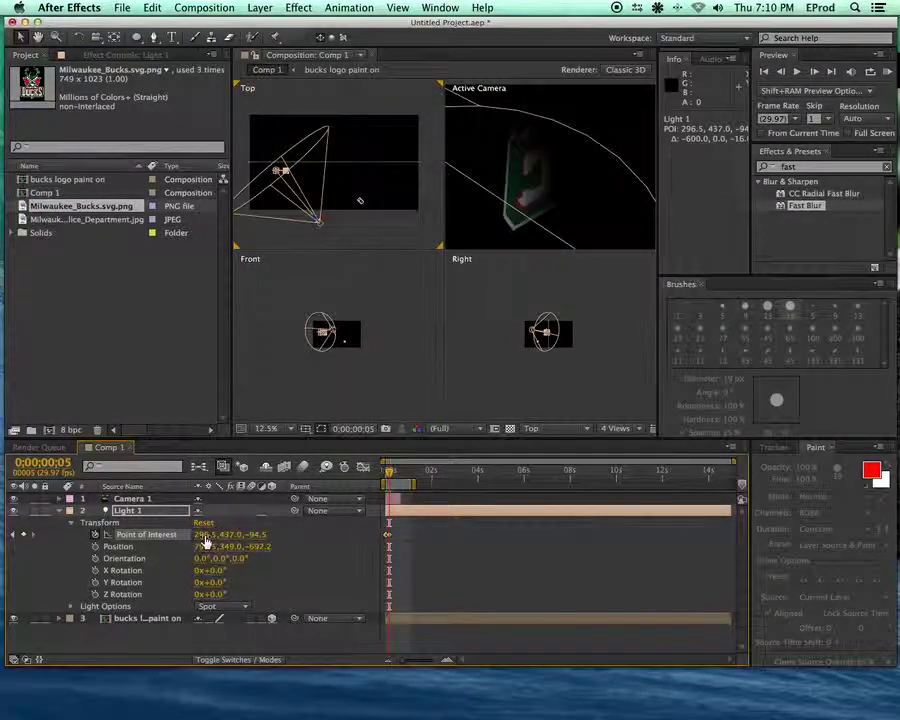
drag(205, 540, 450, 540)
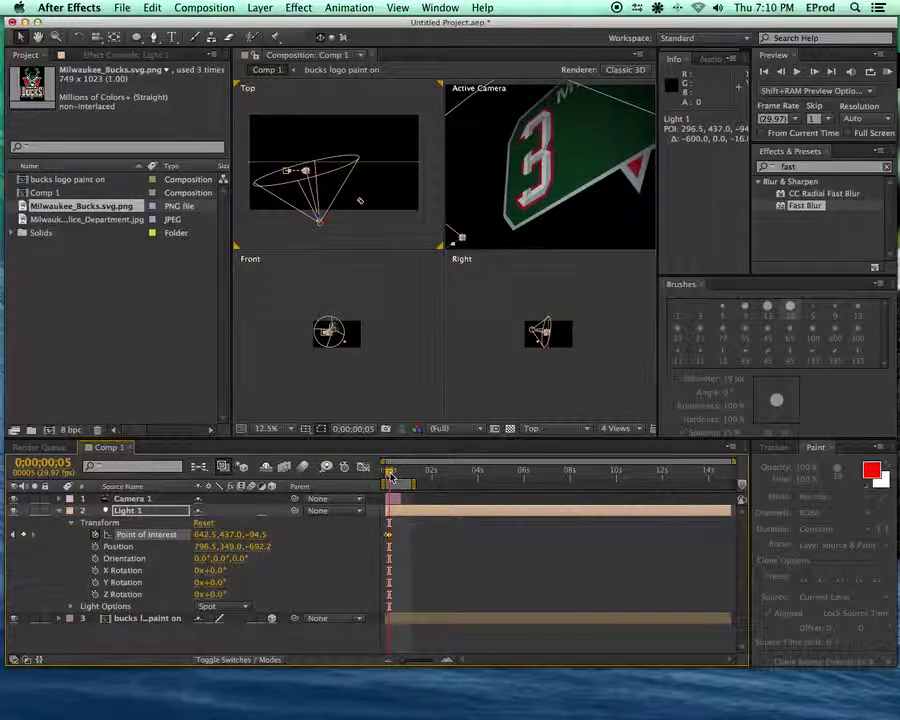
Trim Camera 1 to its first 9 frames and add a second two-node camera with the 50mm preset.
click(397, 498)
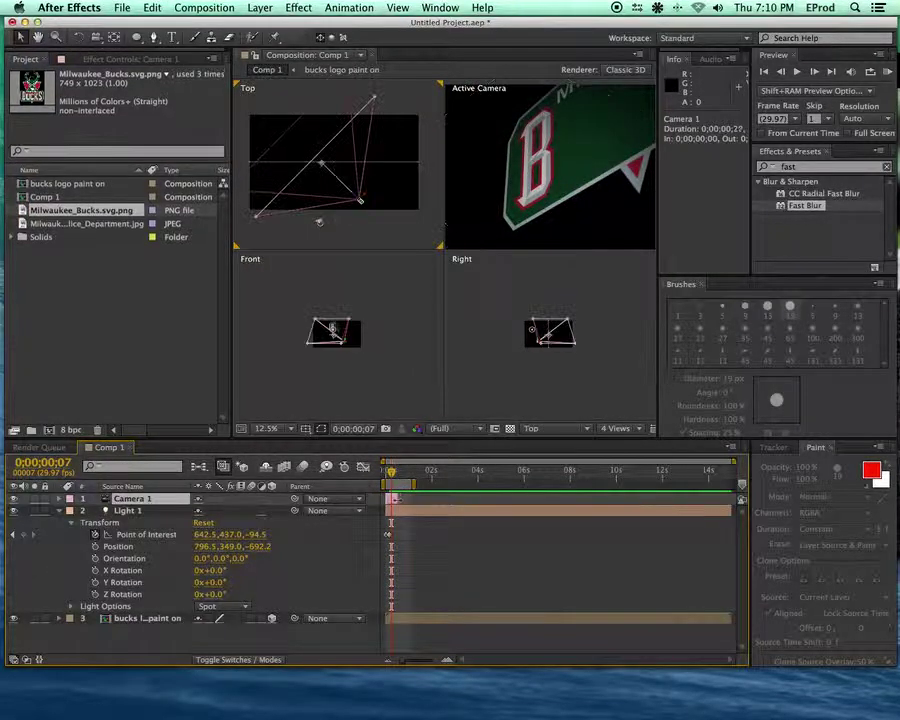
key(F2)
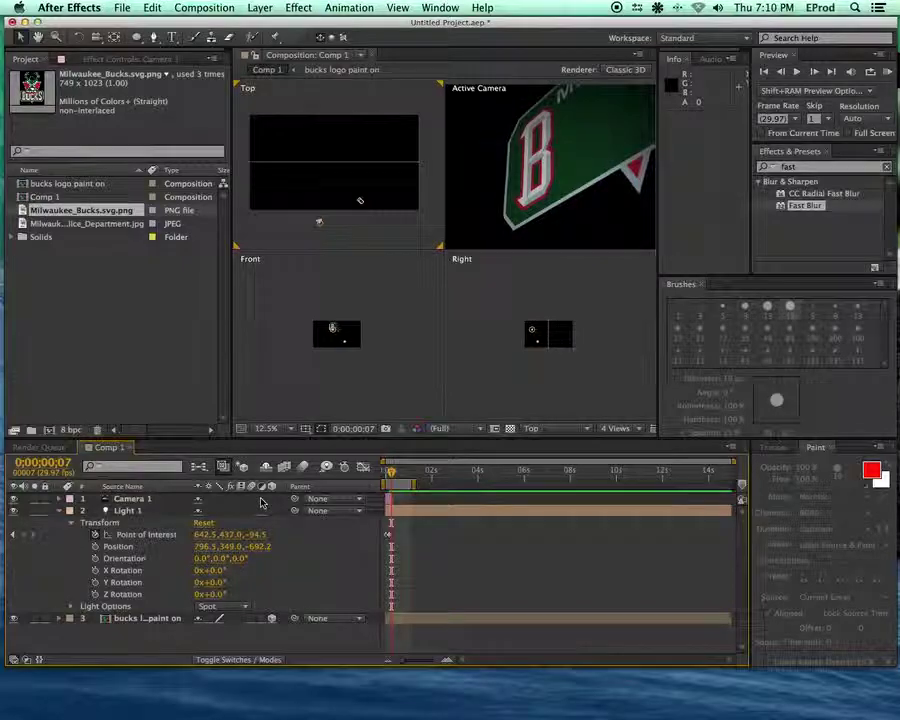
click(260, 8)
mouse_move(275, 24)
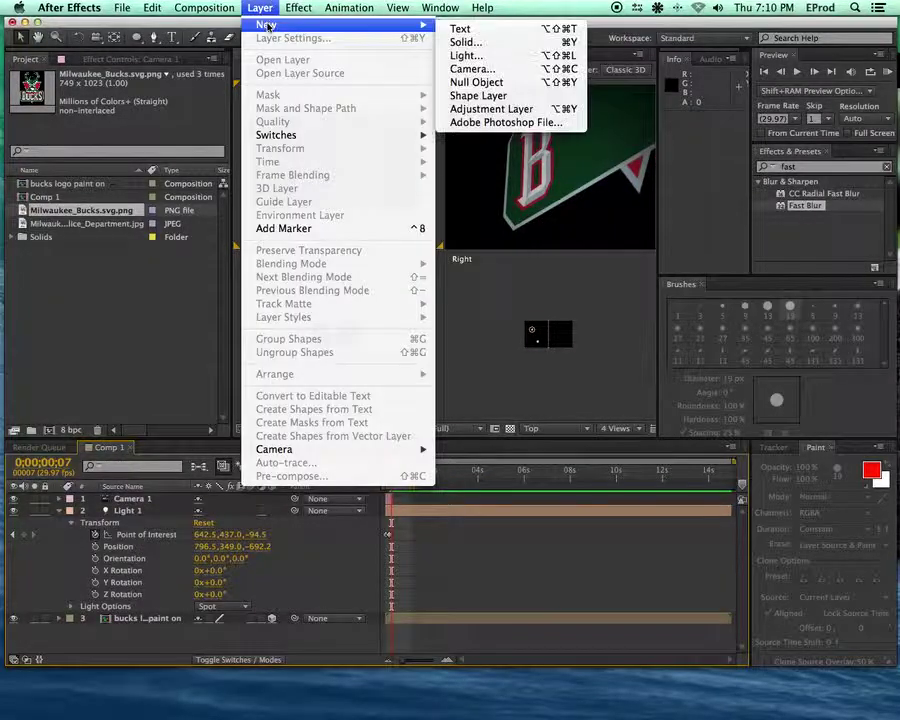
click(466, 70)
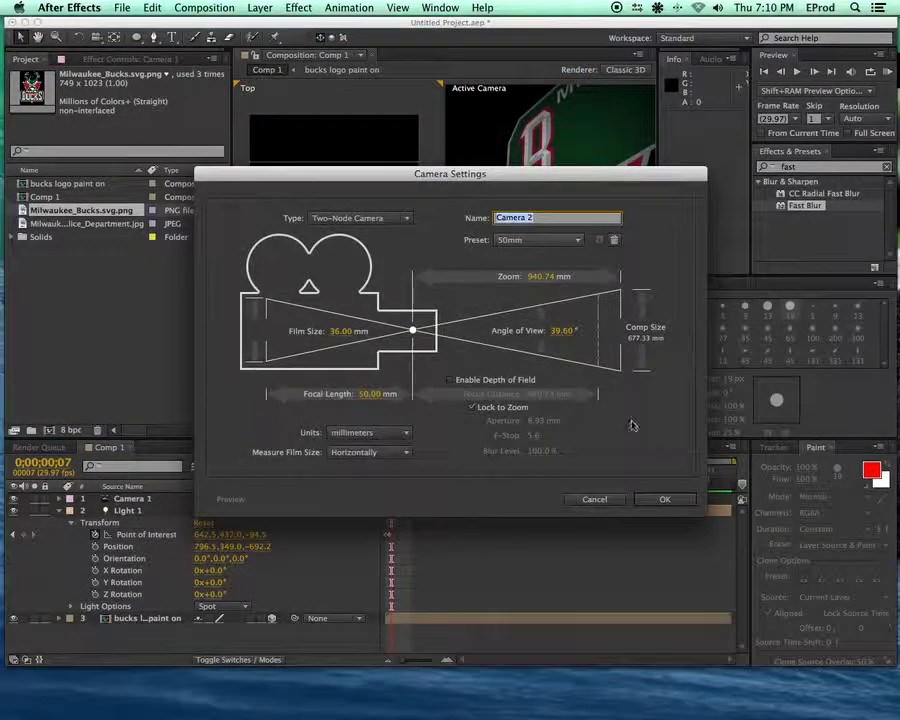
click(652, 496)
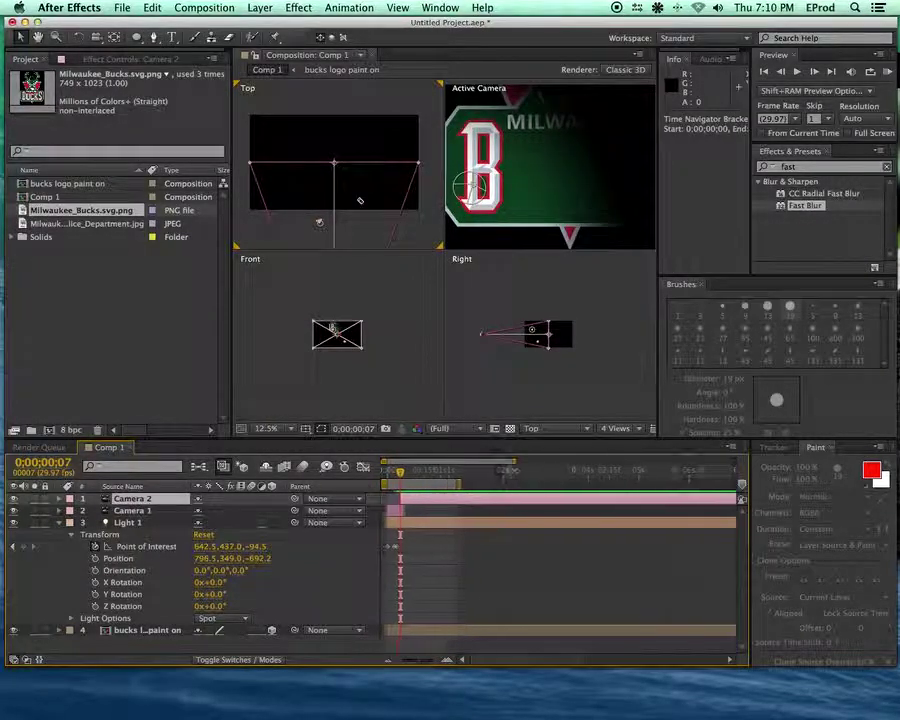
Shift the Camera 2 layer to start at frame 9, where Camera 1 ends, and go to frame 10.
key(equal)
drag(450, 505, 459, 503)
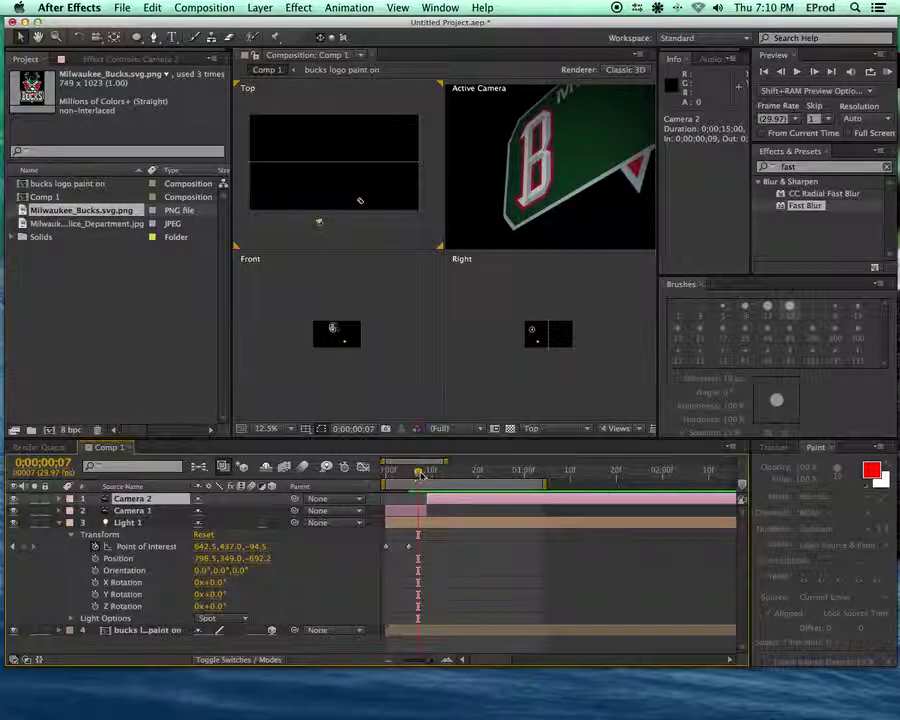
key(Page_Down)
key(Page_Down)
key(Page_Down)
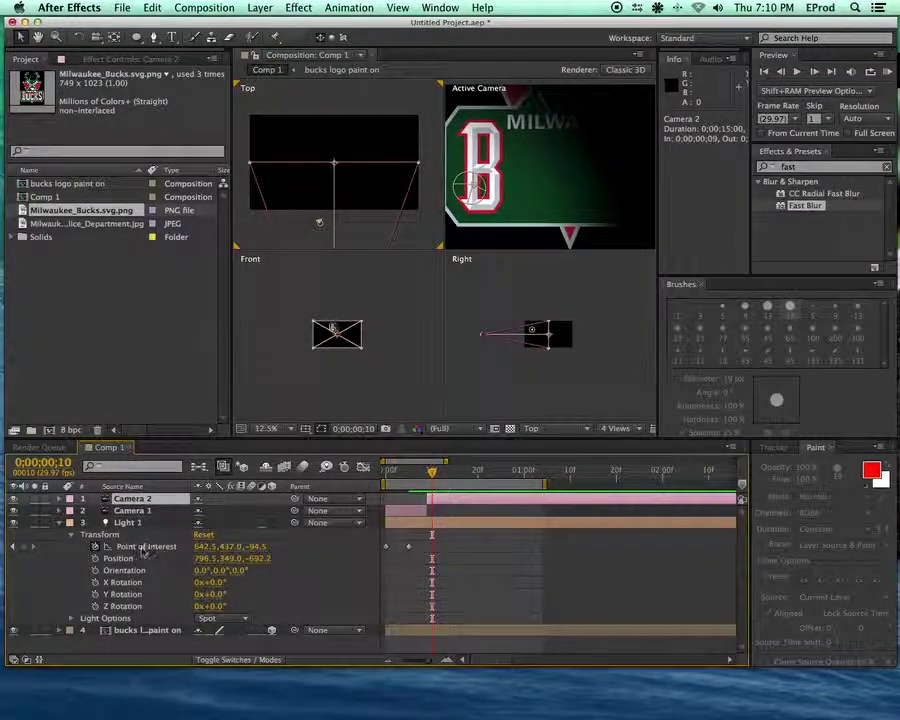
Copy all of Camera 1's transform values onto Camera 2.
click(85, 533)
click(60, 523)
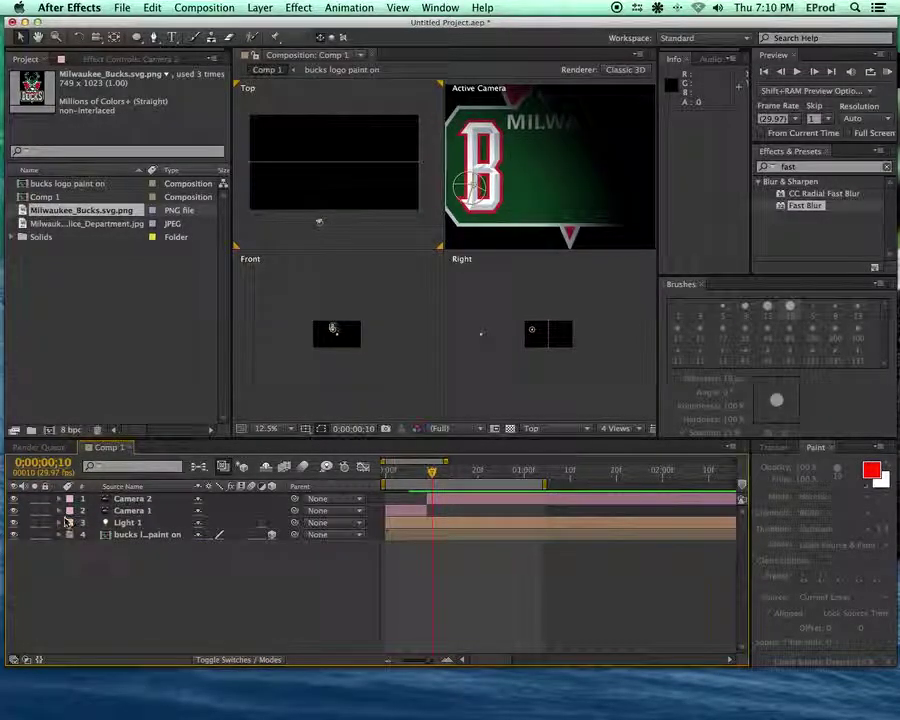
click(128, 511)
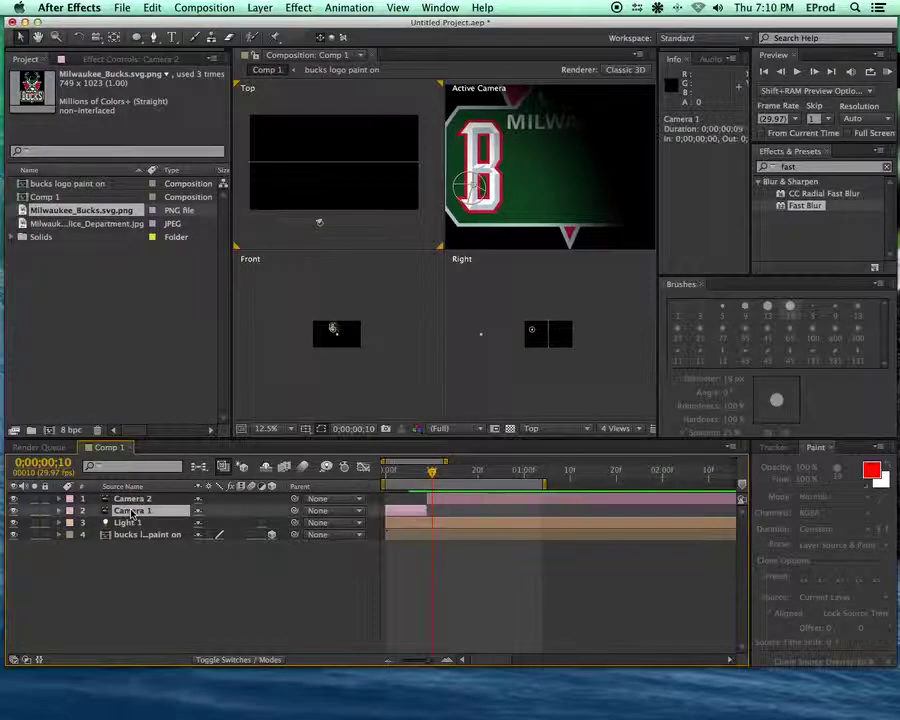
click(58, 511)
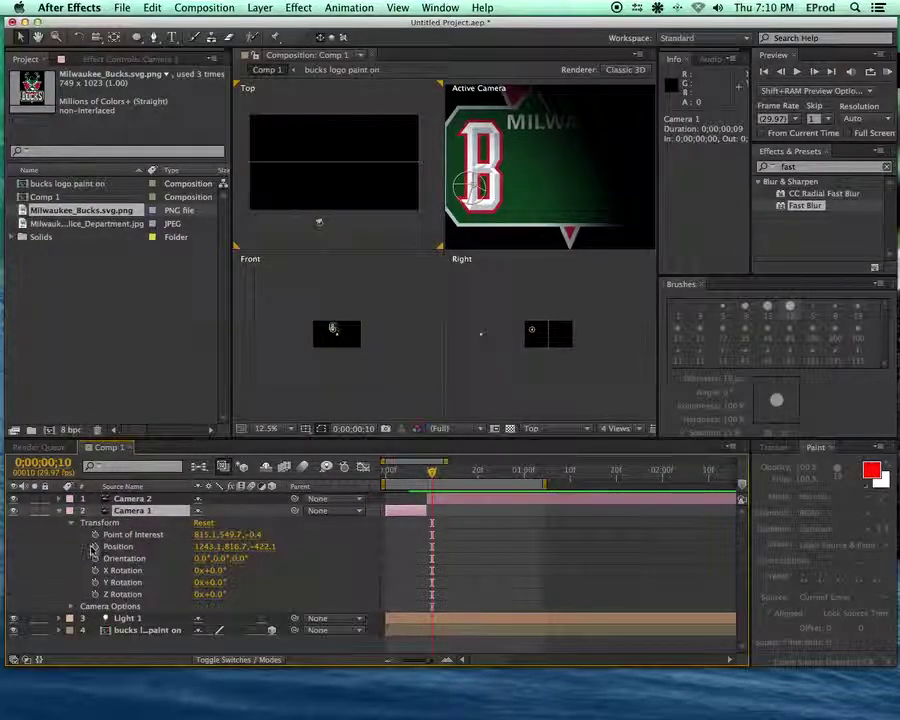
drag(446, 520, 409, 610)
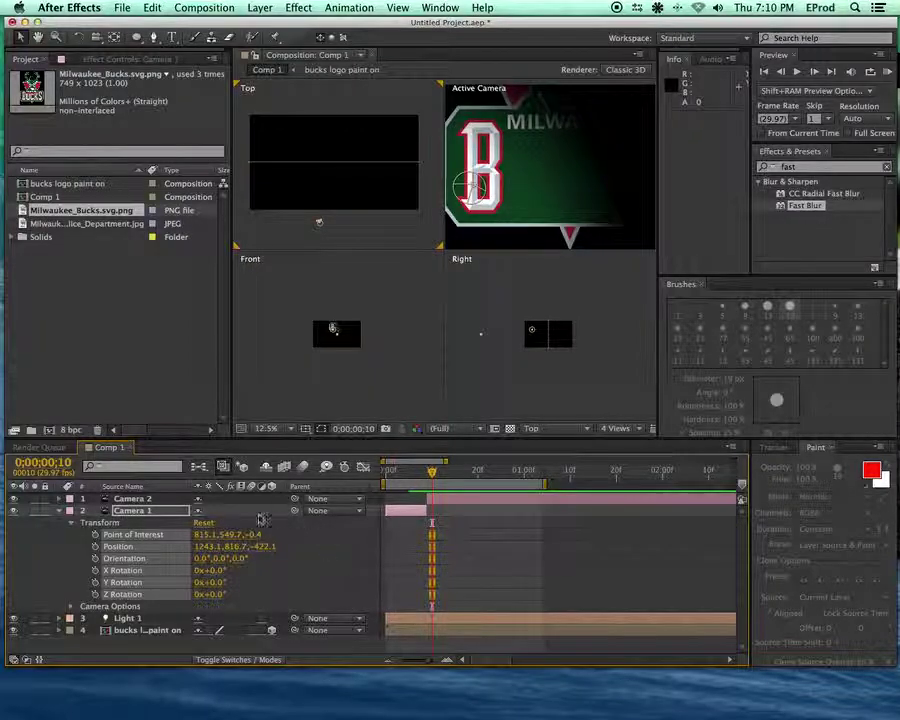
click(213, 500)
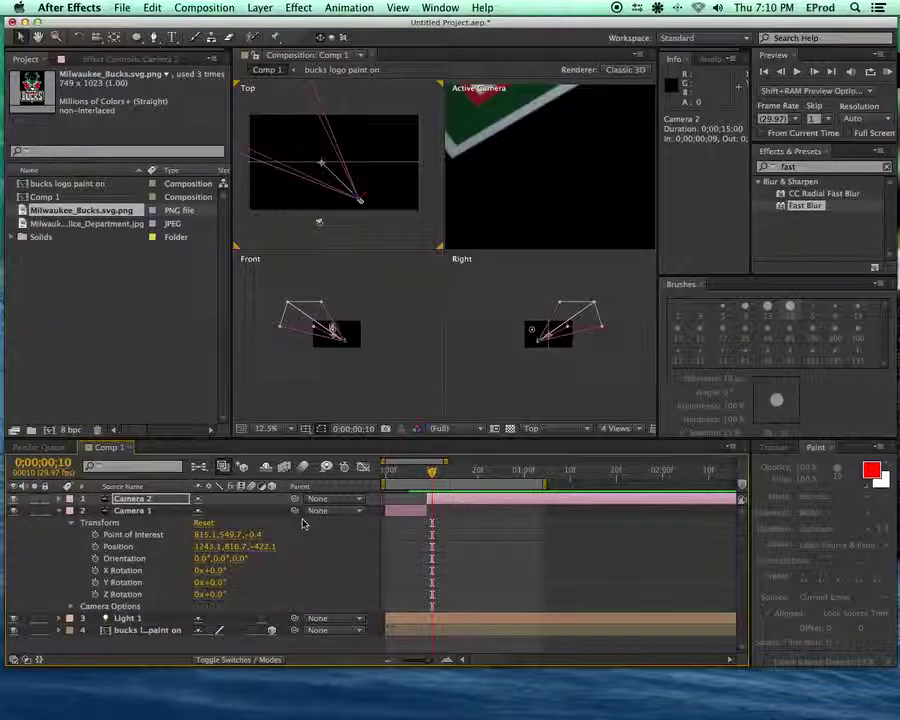
drag(234, 546, 220, 546)
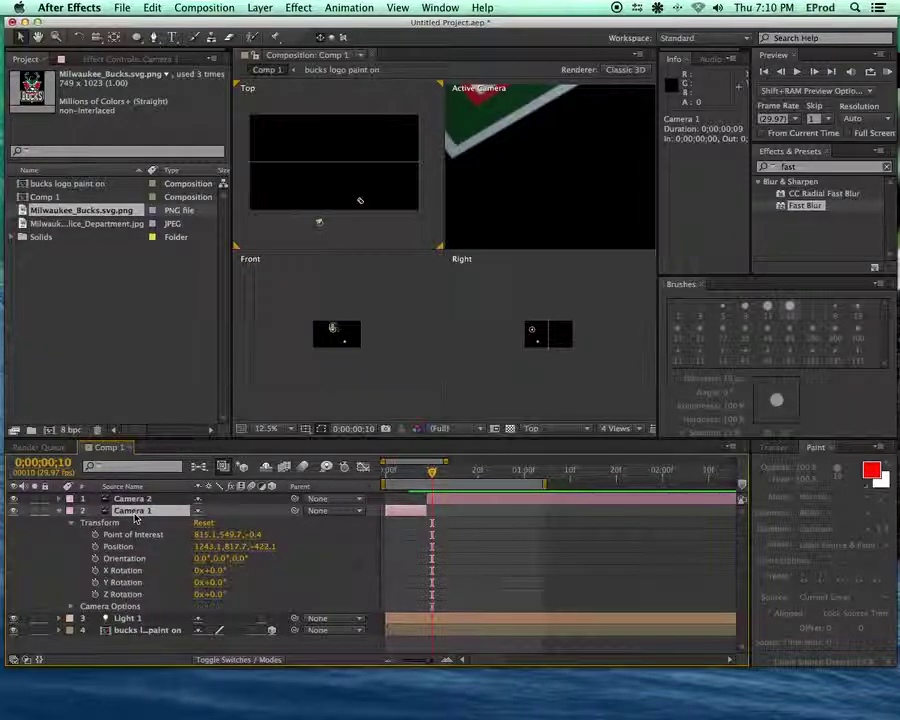
Set Camera 2's position to about 434.1, 1189.7, -422.1 and its point of interest to about 928.1, 416.7, -0.4.
click(132, 498)
click(60, 510)
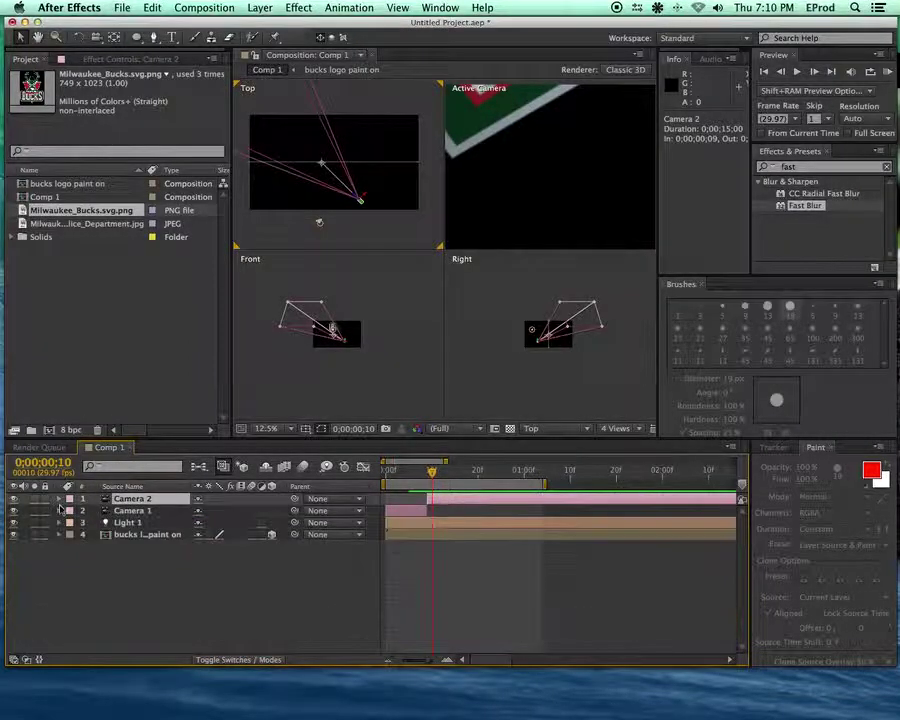
click(58, 498)
click(70, 510)
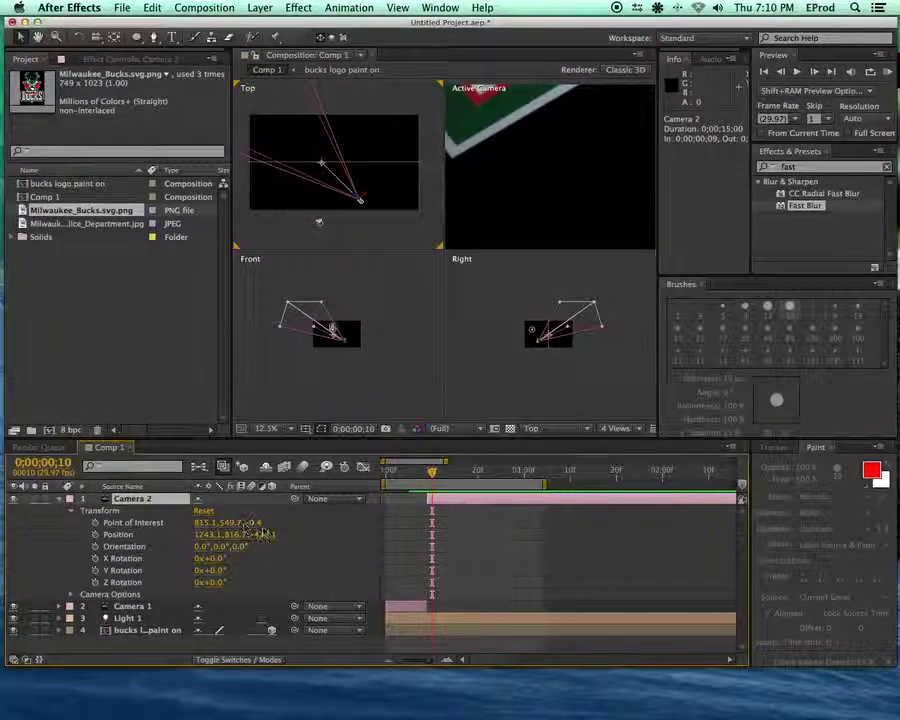
drag(234, 541, 287, 521)
mouse_move(412, 474)
mouse_down()
mouse_move(400, 468)
mouse_move(428, 472)
mouse_move(393, 481)
mouse_move(428, 472)
mouse_up()
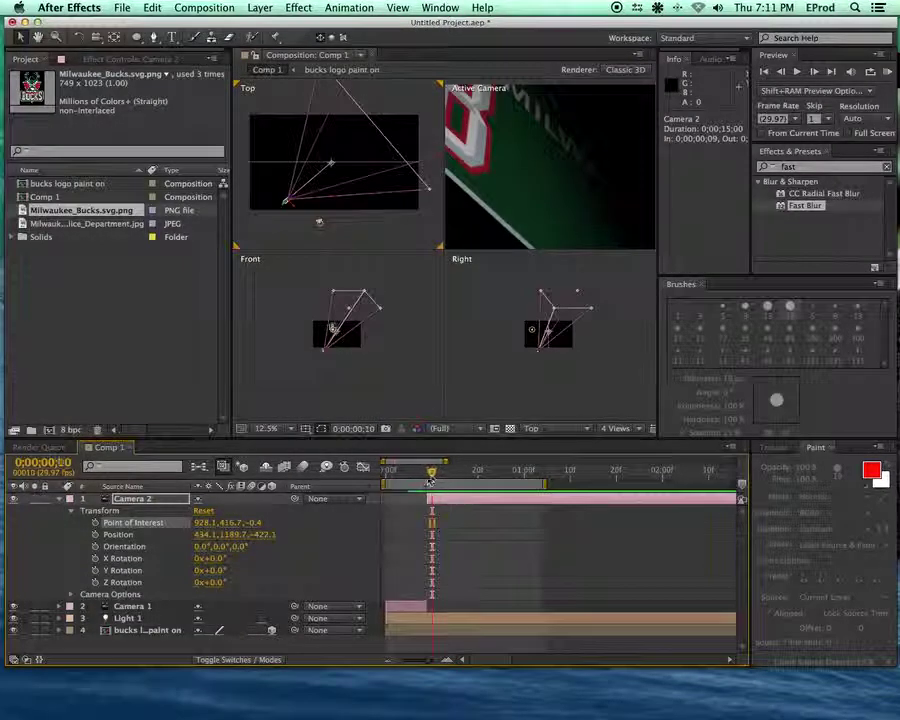
click(59, 498)
Add a point of interest keyframe to Light 1 at frame 9, and set it to 1061.5, 437.0, -94.5 at frame 20.
click(127, 522)
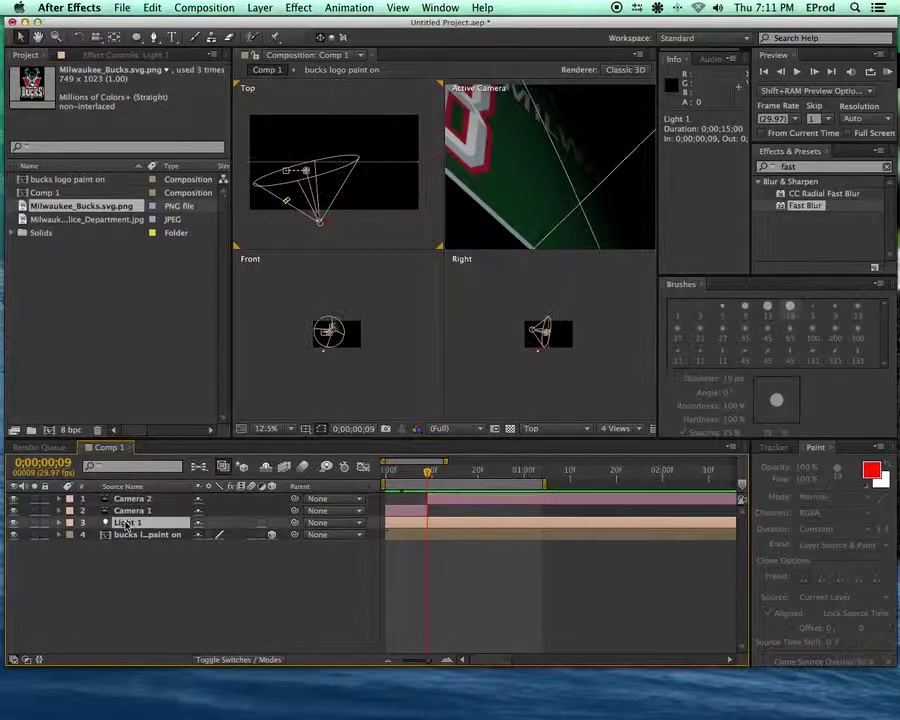
click(59, 522)
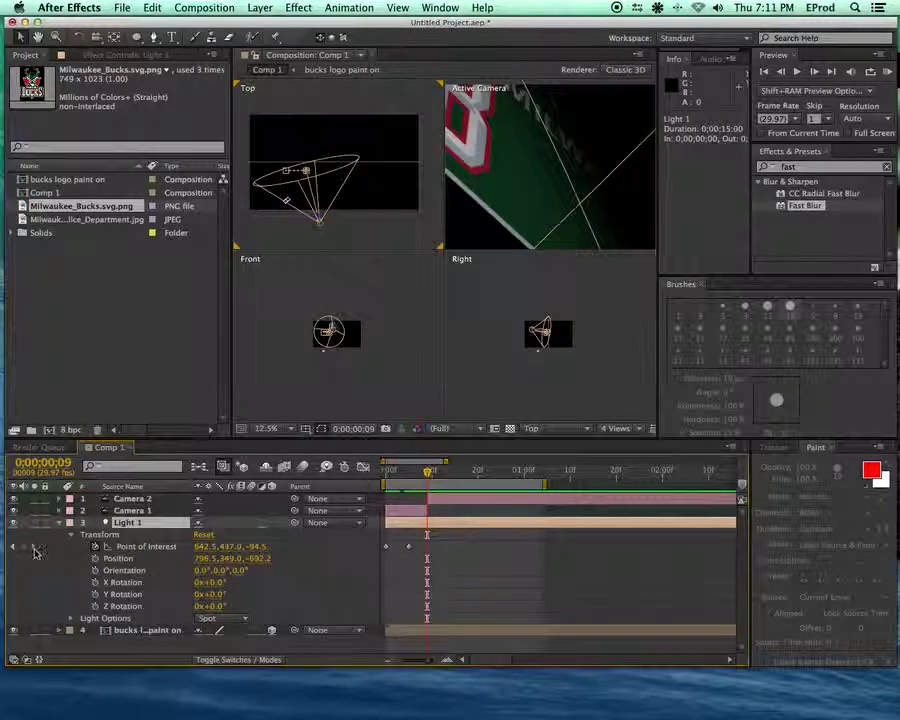
click(470, 471)
drag(470, 471, 477, 471)
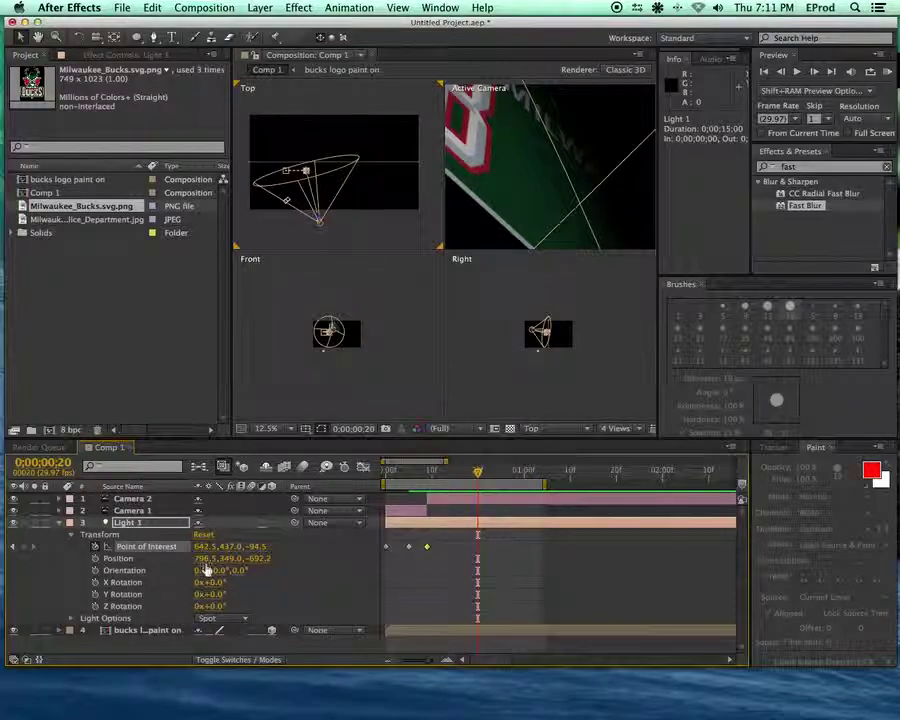
drag(203, 548, 412, 548)
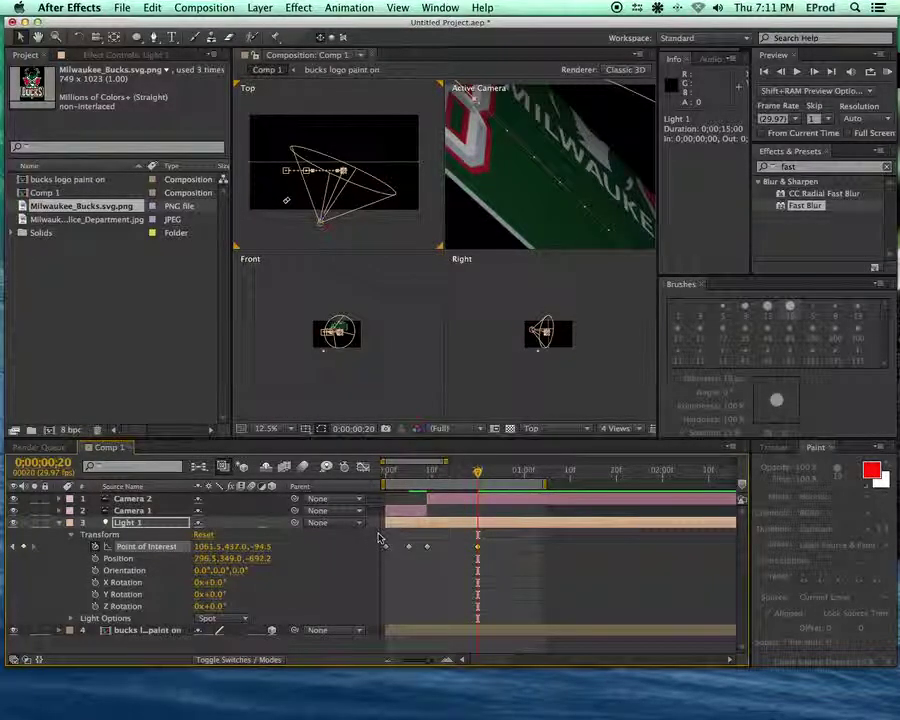
drag(206, 558, 290, 558)
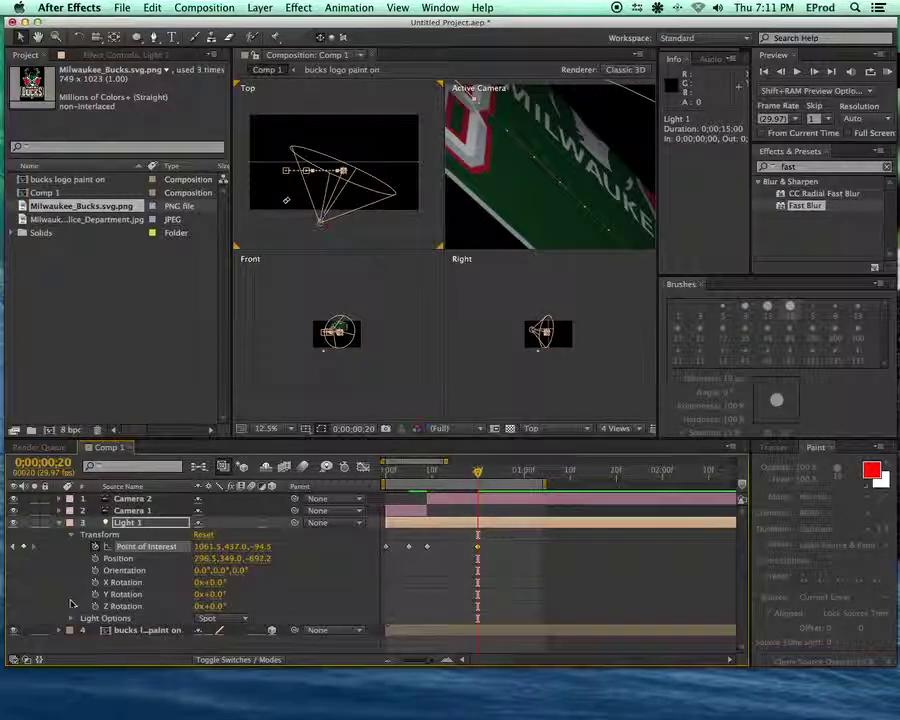
Narrow Light 1's cone angle to 25° and check the beam at earlier frames.
click(72, 535)
click(72, 545)
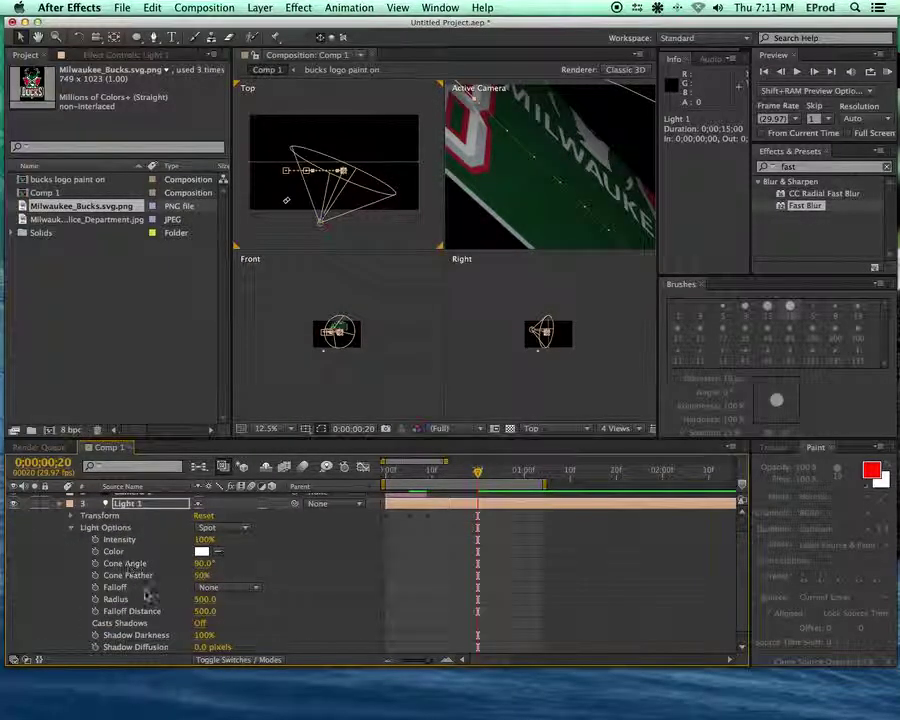
drag(202, 563, 160, 566)
drag(477, 472, 445, 477)
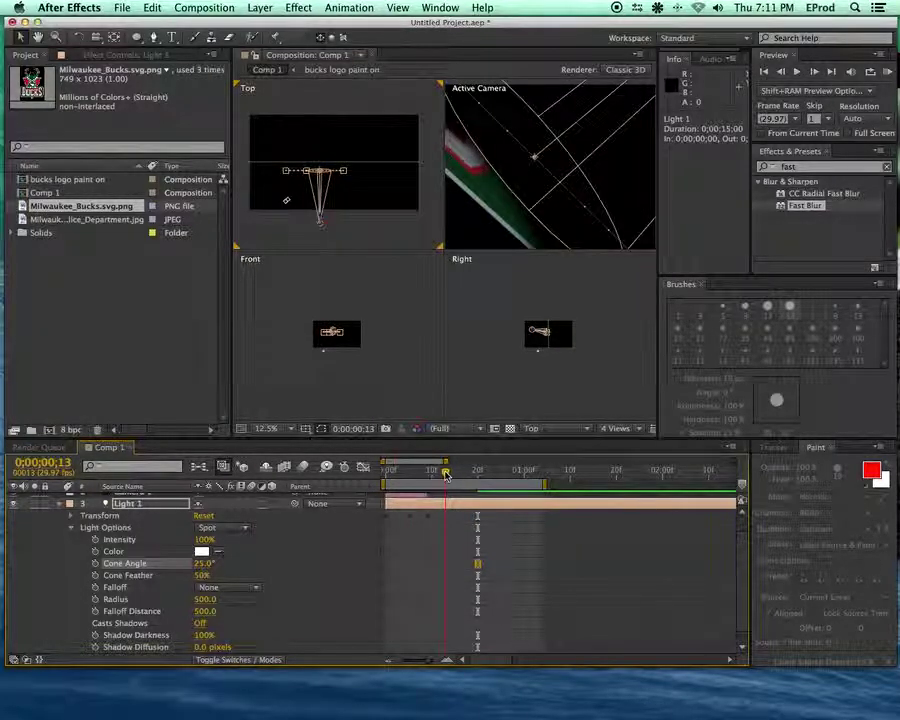
click(399, 472)
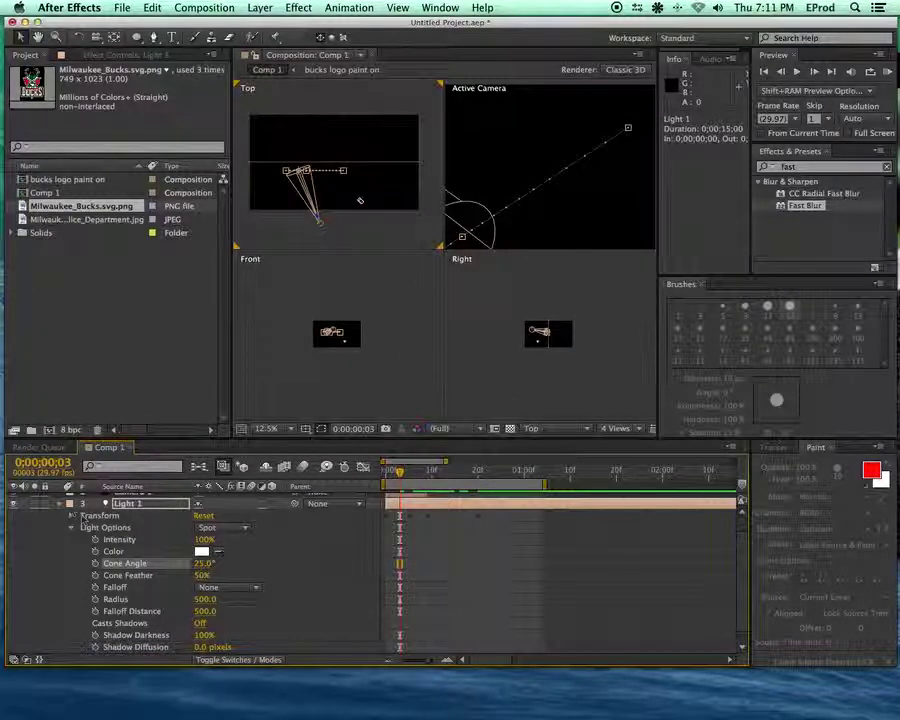
Collapse the light's properties, make the Active Camera view current and return to frame 0.
key(u)
click(567, 190)
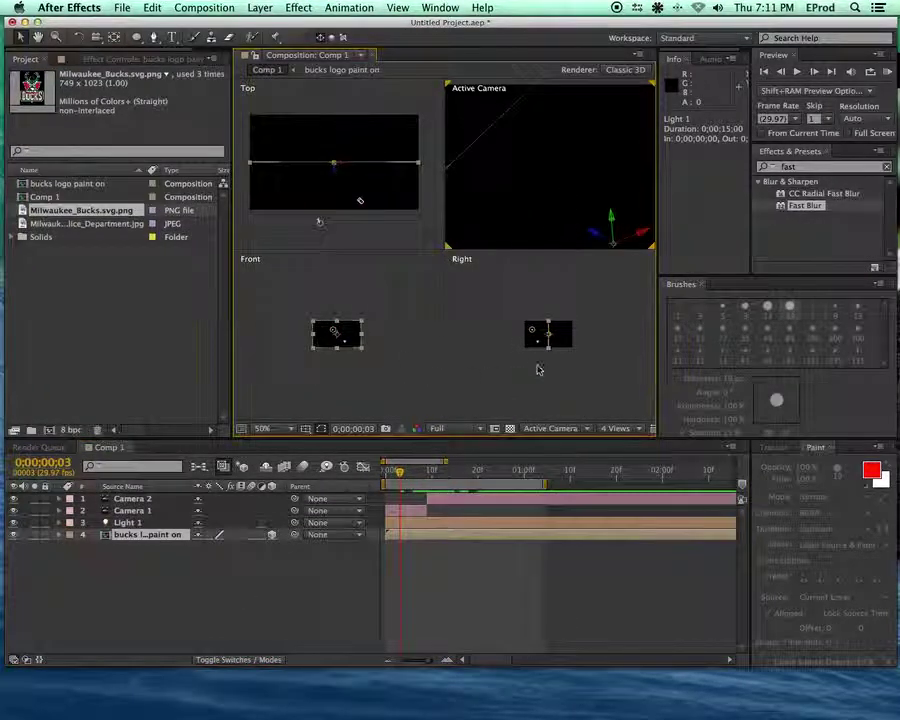
mouse_move(398, 468)
mouse_down()
mouse_move(438, 471)
mouse_move(392, 471)
mouse_up()
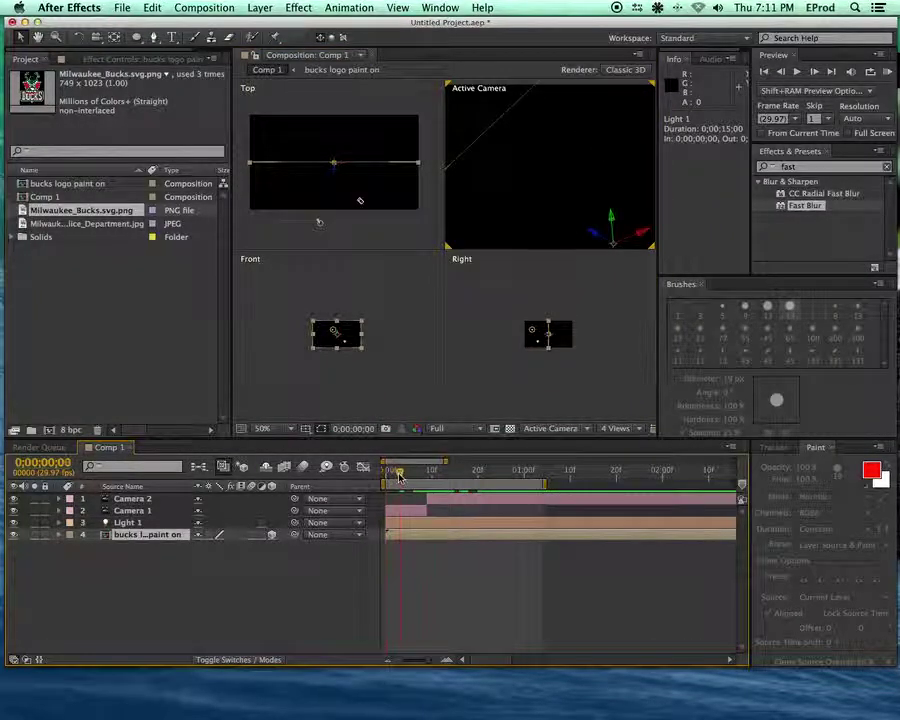
Set Light 1's point of interest at frame 0 to 766.5, 247.0, -94.5.
click(128, 523)
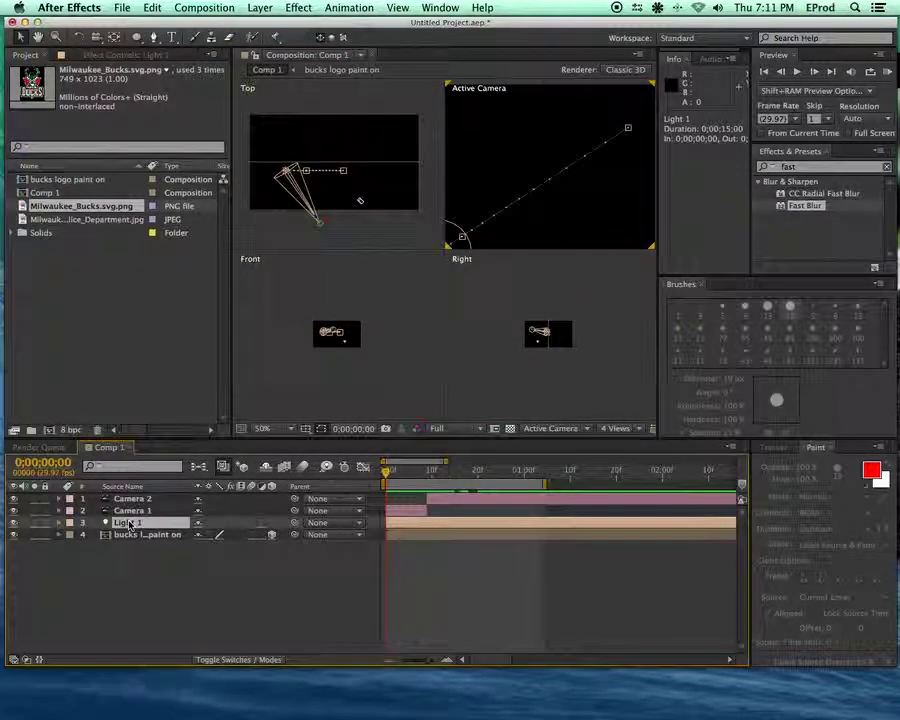
click(62, 522)
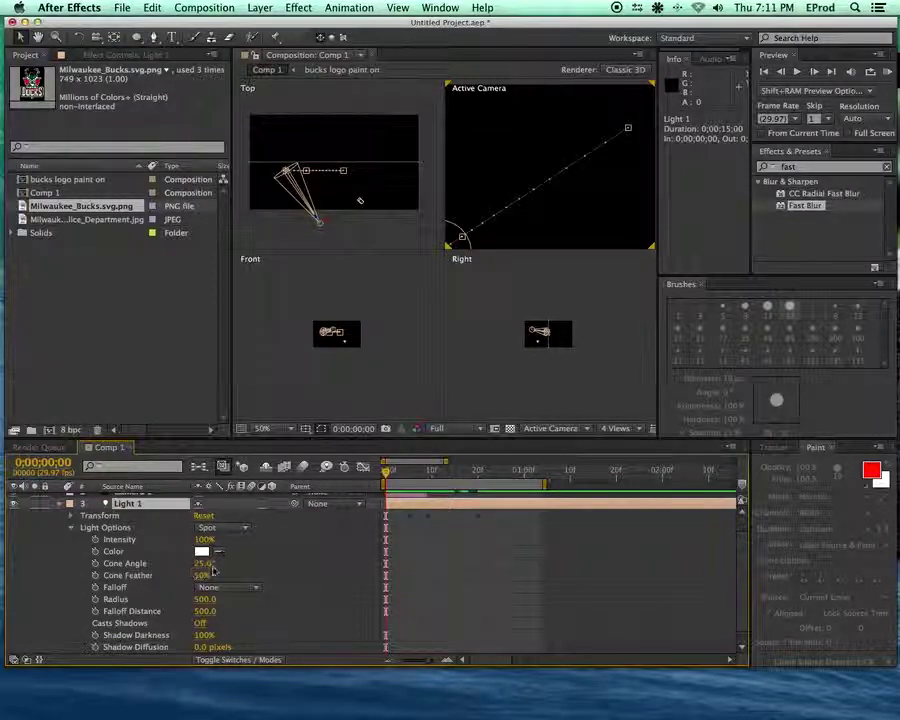
click(71, 529)
click(87, 534)
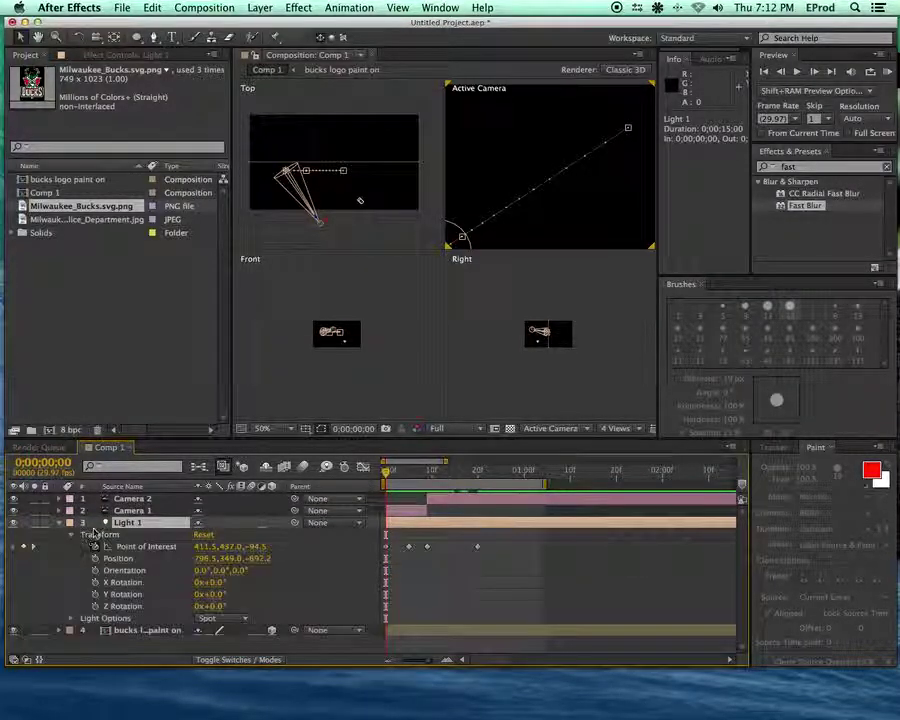
drag(205, 553, 50, 590)
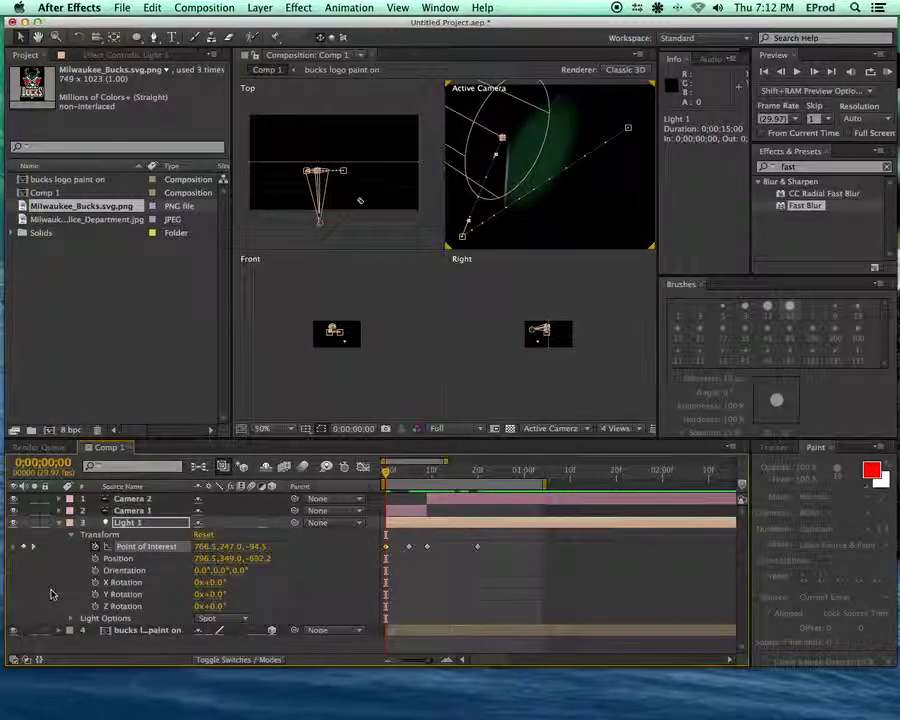
Preview the light sweep, and set Light 1's point of interest at frame 5 to 797.5, 281.0, -94.5.
key(KP_0)
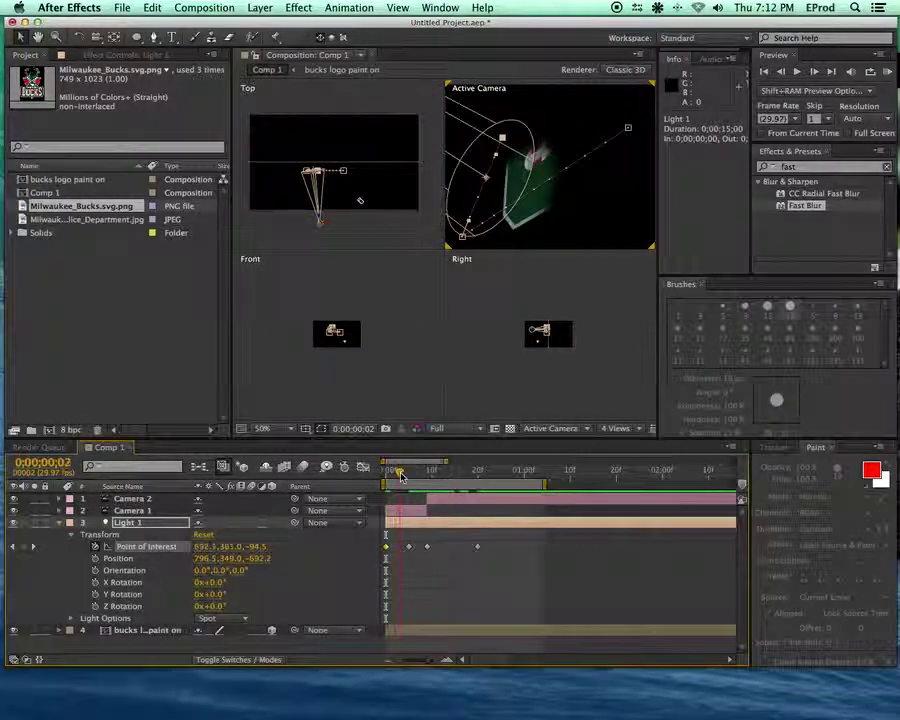
key(KP_0)
drag(388, 476, 408, 476)
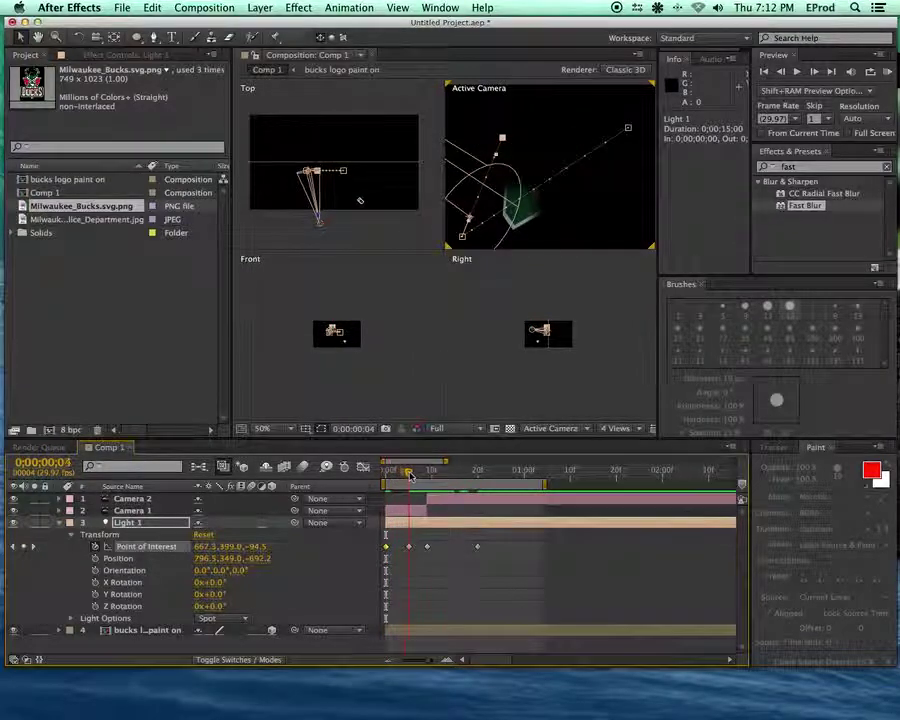
drag(232, 550, 182, 550)
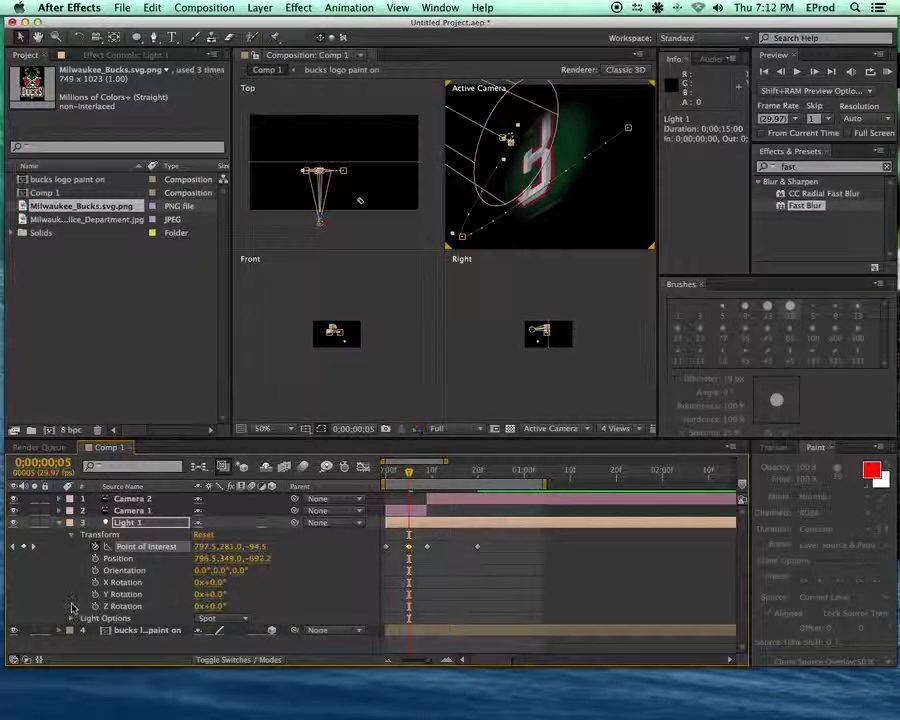
Widen Light 1's cone angle to 30°.
click(73, 535)
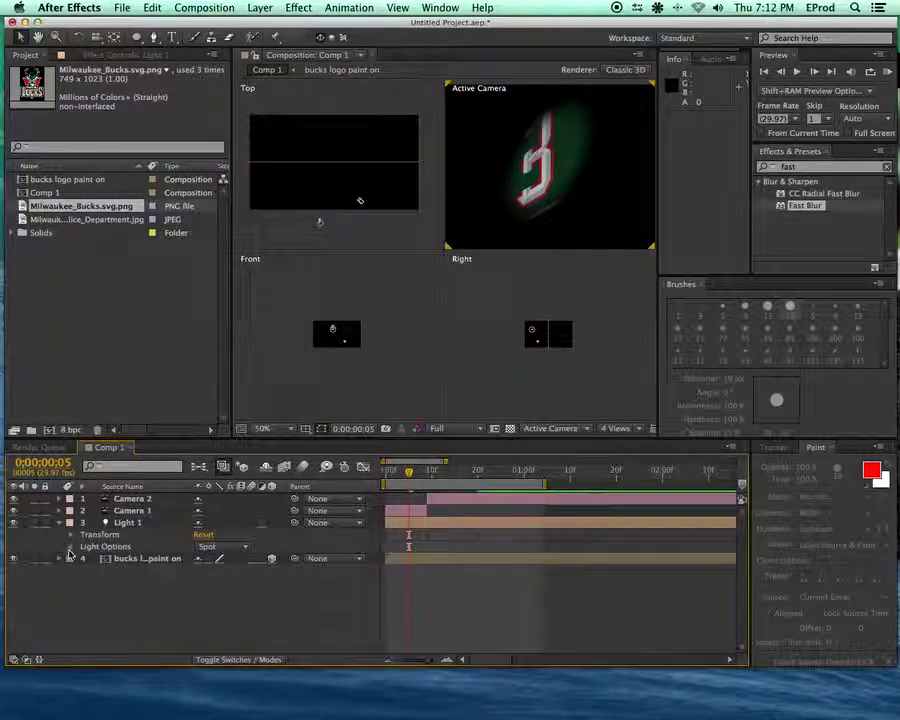
click(71, 547)
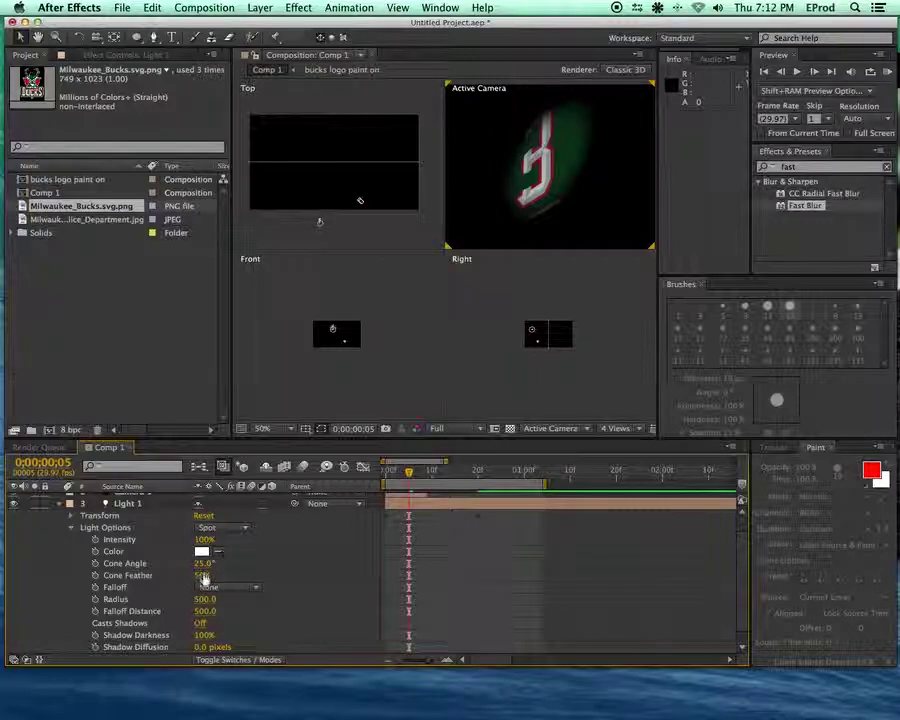
drag(203, 568, 300, 555)
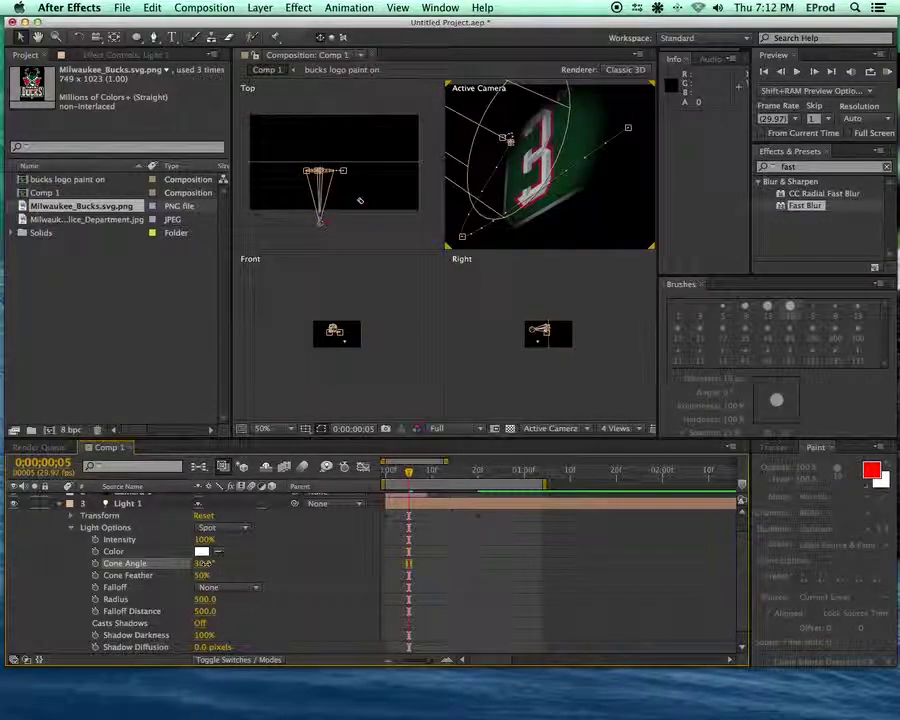
Set the X value of Light 1's point of interest at frame 0 to 626.5 and check the beam through frame 7.
click(392, 472)
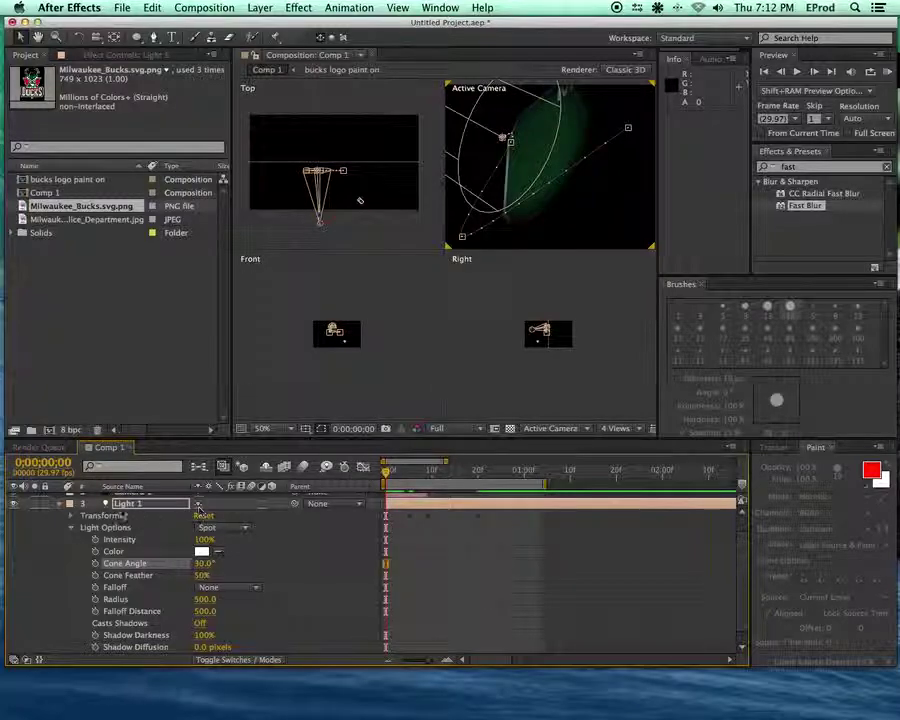
click(71, 527)
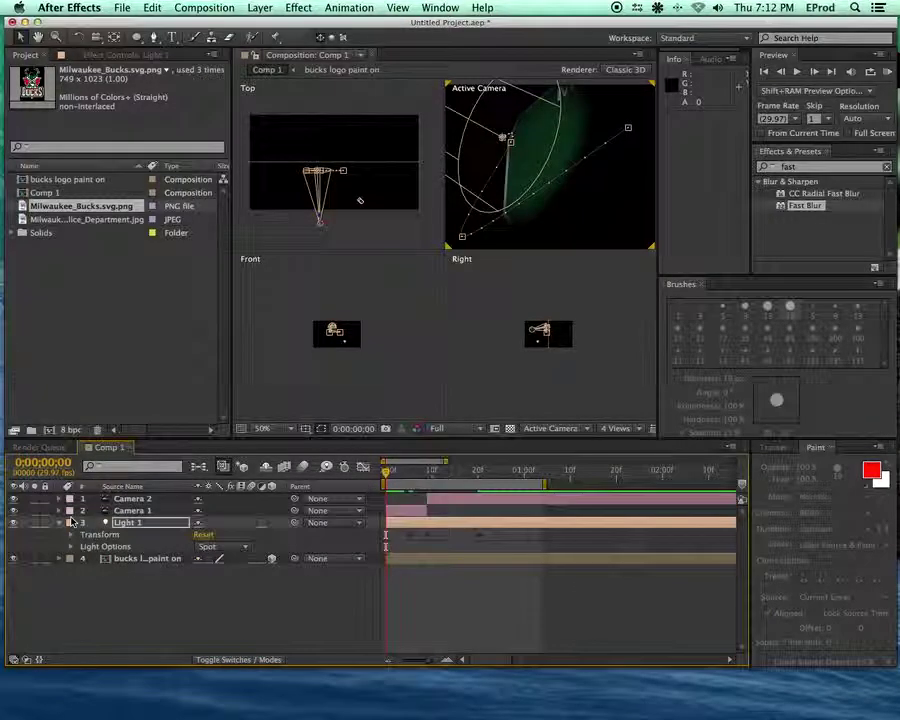
click(71, 534)
drag(210, 550, 75, 550)
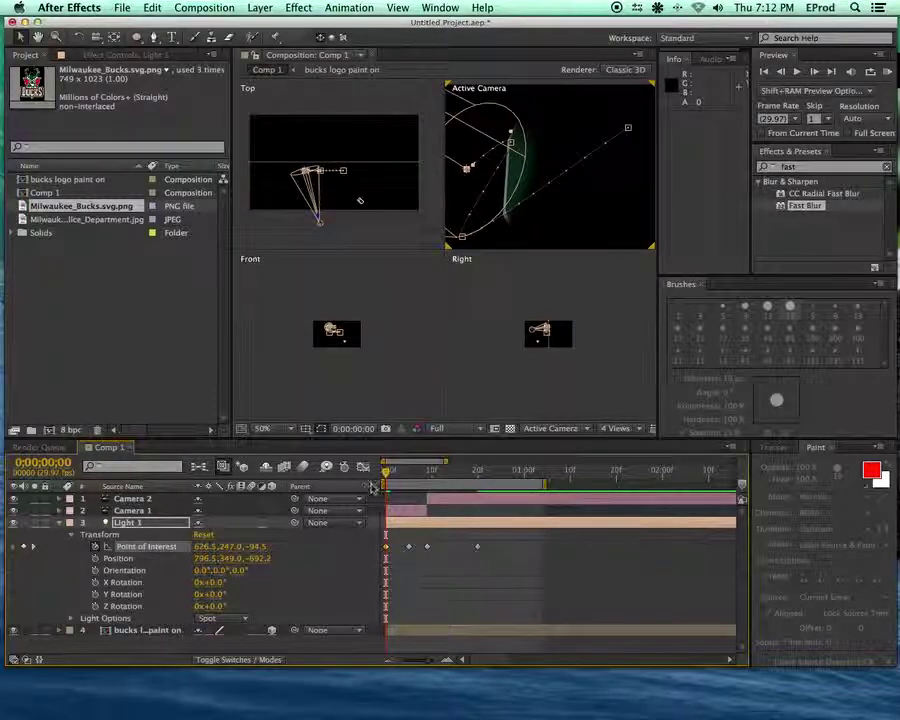
drag(392, 476, 420, 476)
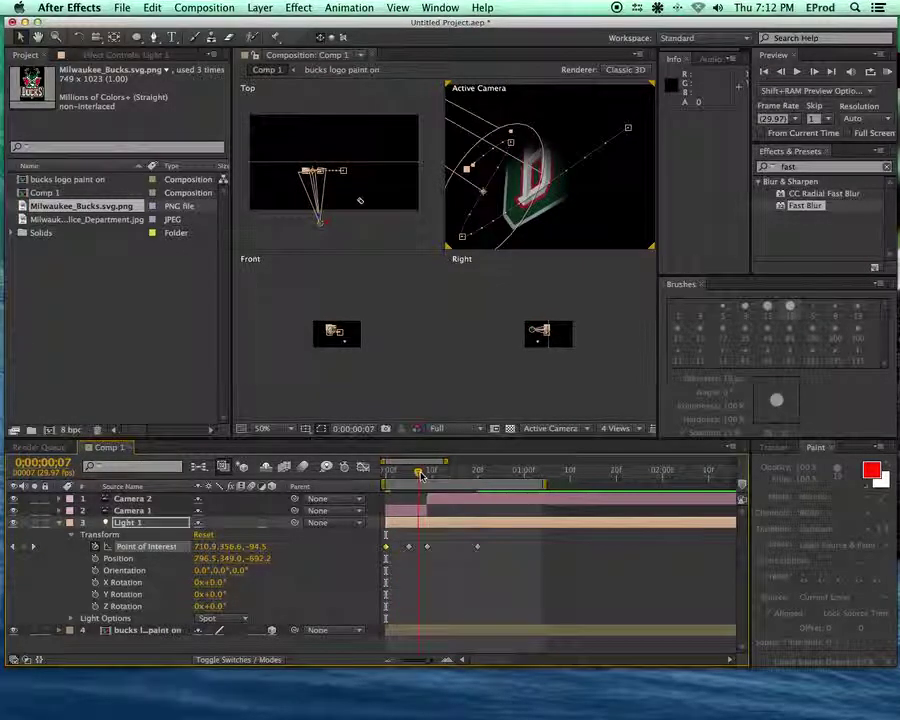
Copy Light 1's point of interest keyframe from frame 5 and paste it at frame 9.
click(428, 547)
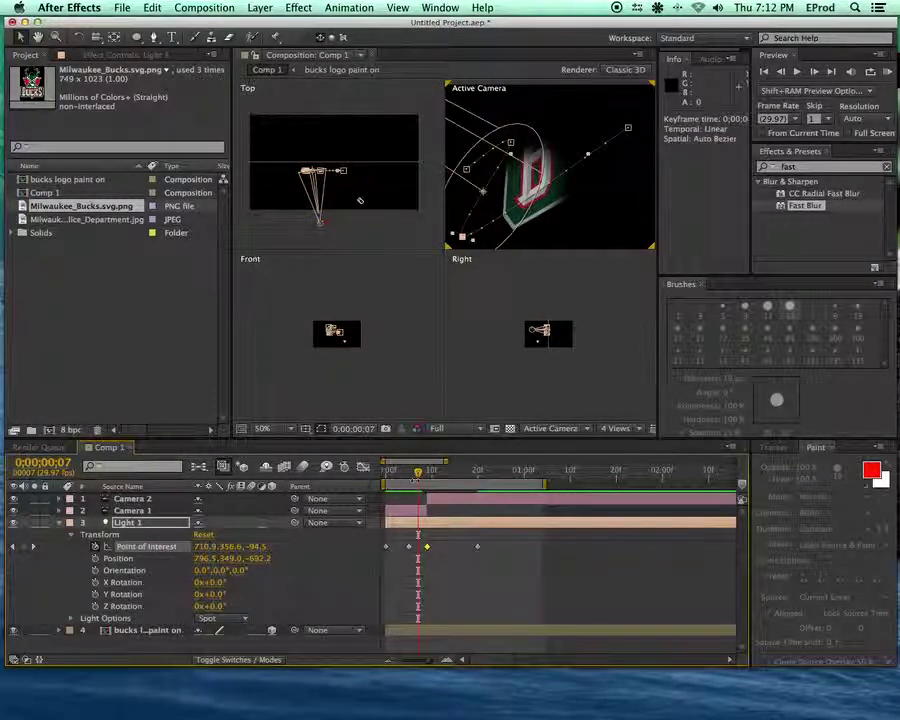
drag(419, 476, 423, 476)
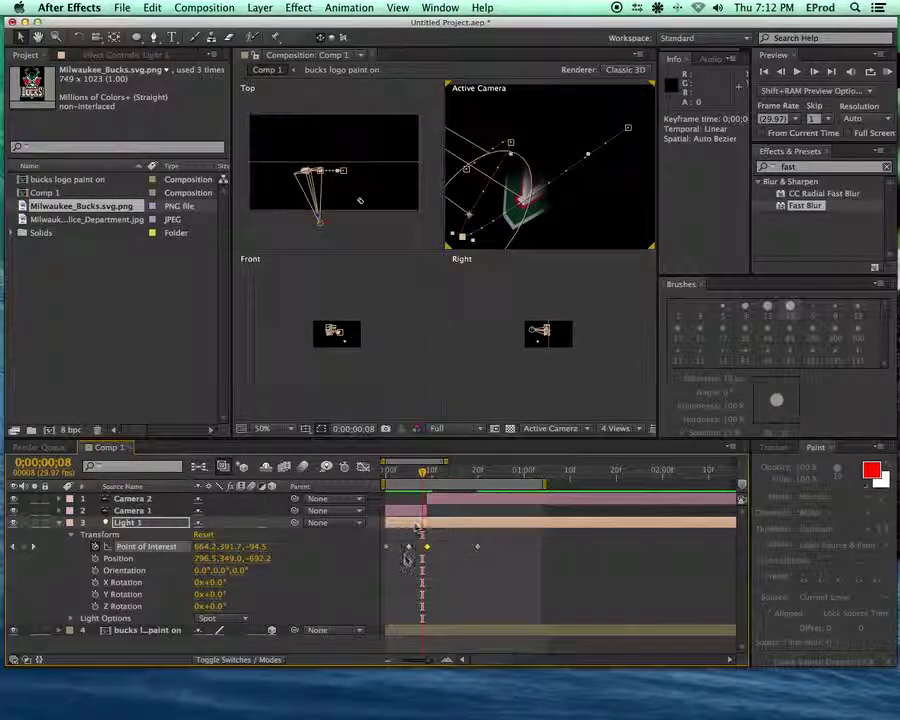
click(410, 546)
key(Page_Down)
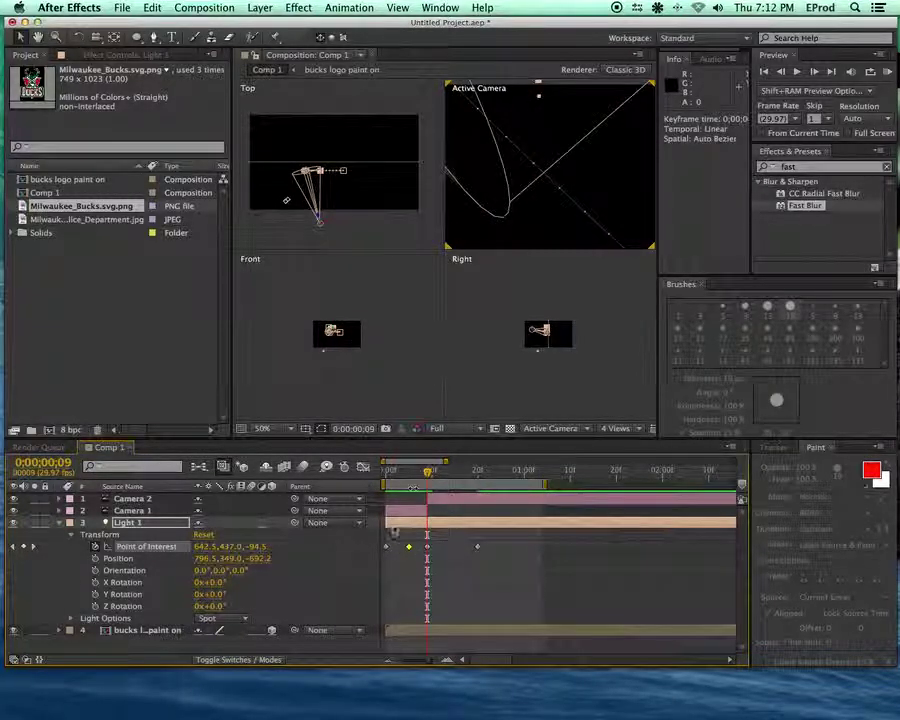
key(ctrl+c)
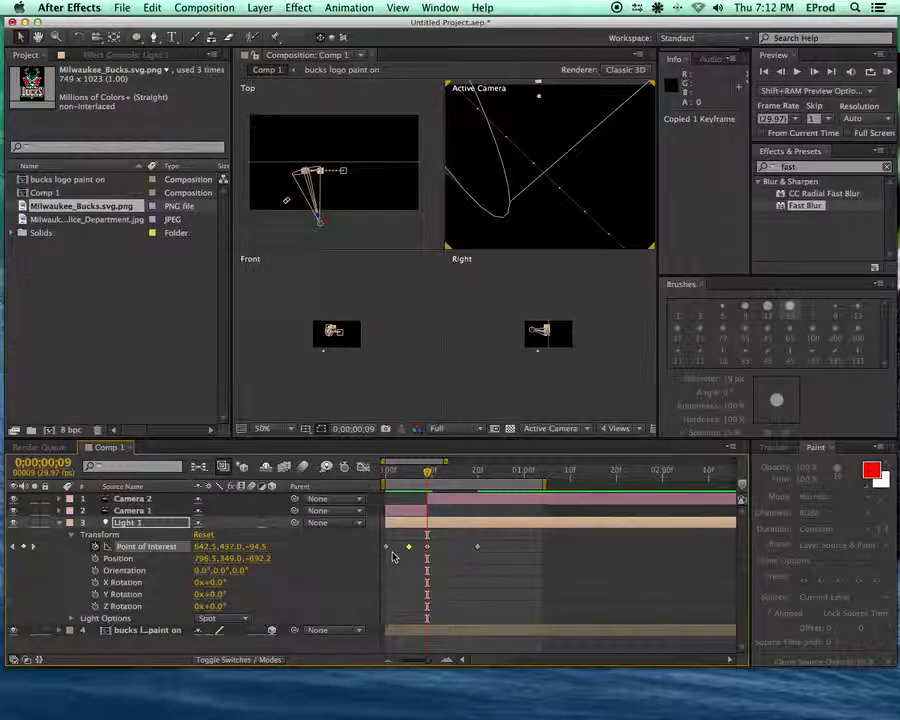
key(ctrl+v)
At frame 20, set Light 1's point of interest to 909.5, 254.0, -94.5 and its position to 796.5, 308.0, -692.2.
drag(430, 472, 477, 472)
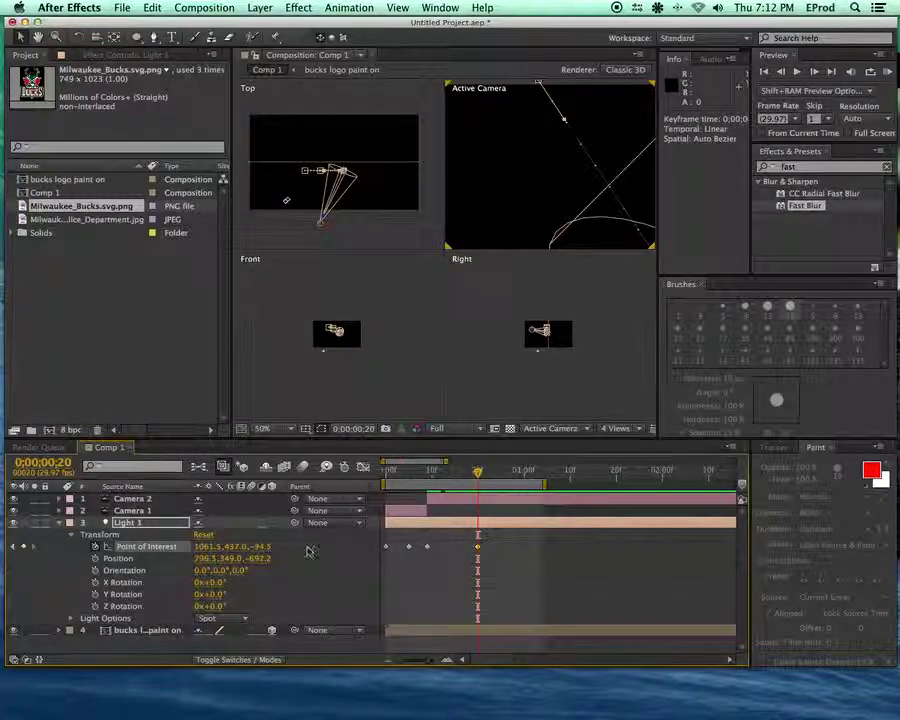
drag(207, 547, 151, 569)
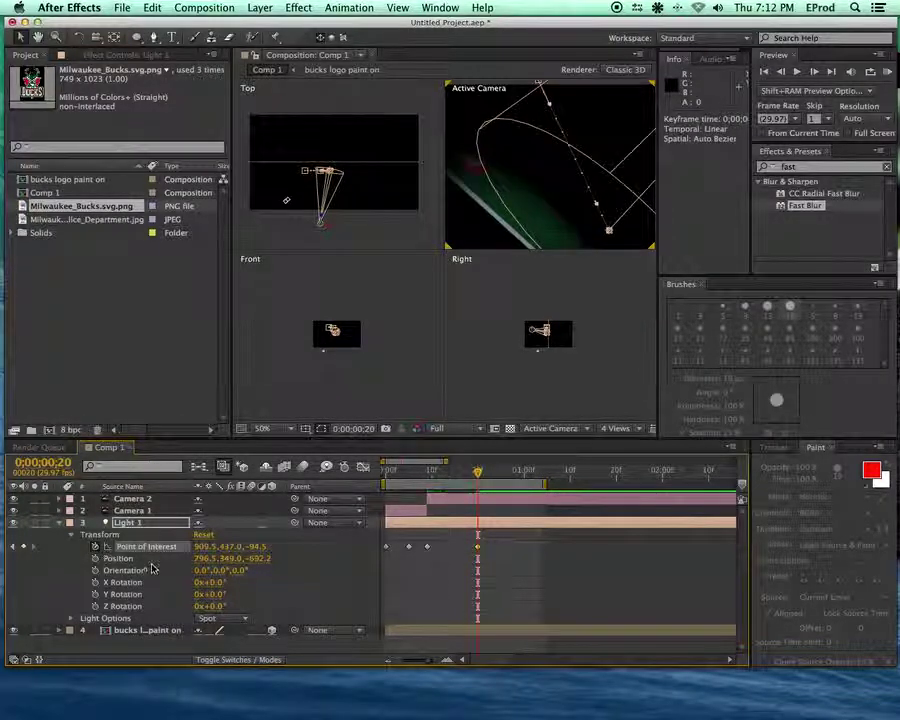
drag(224, 563, 150, 553)
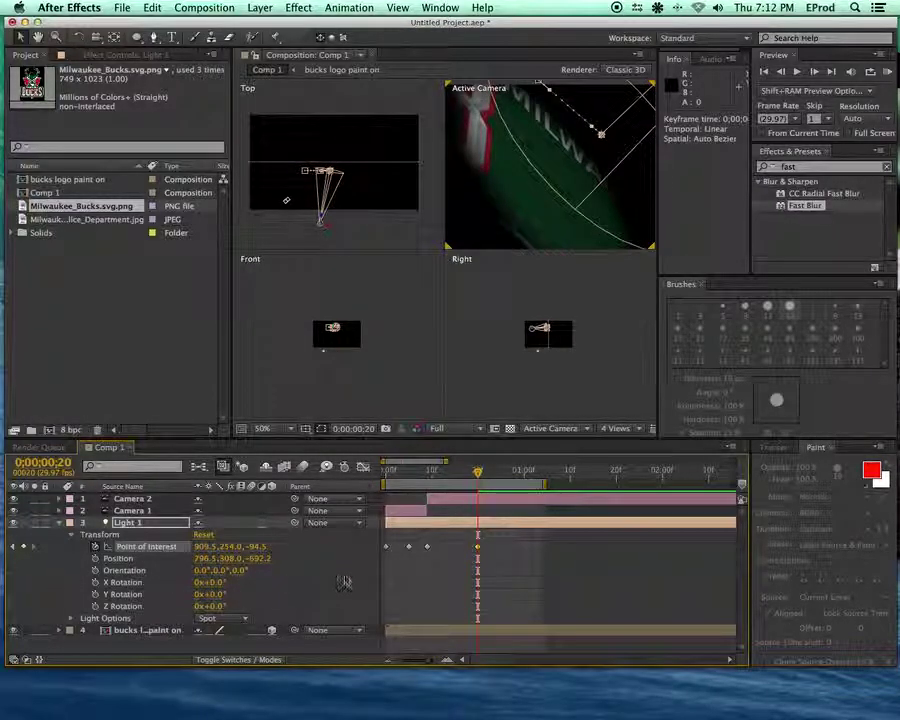
drag(476, 486, 453, 483)
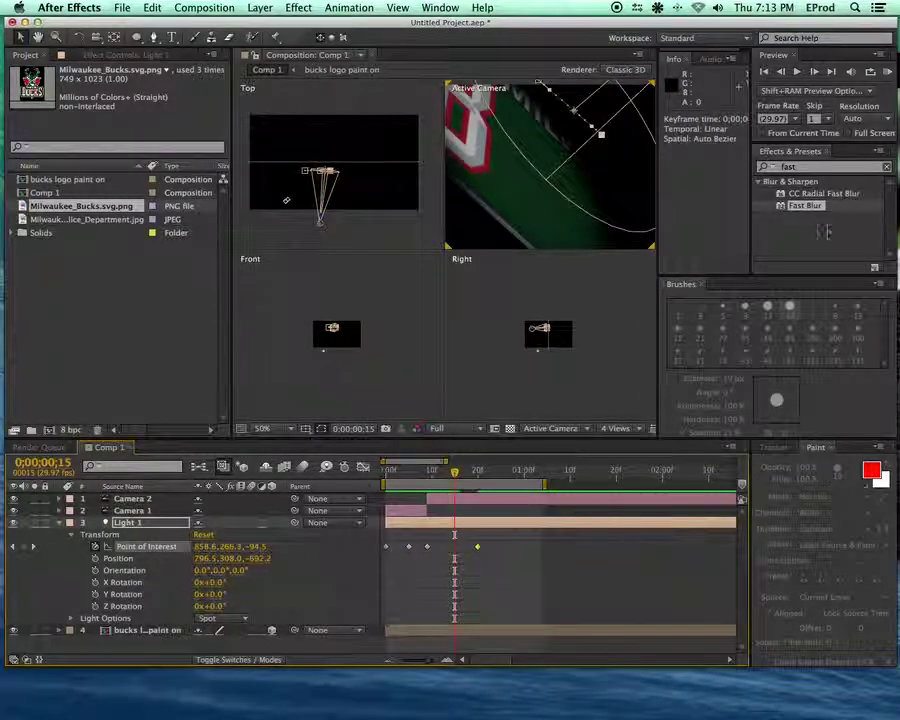
Show only the Active Camera in a single view and play a RAM preview of the animation.
click(614, 428)
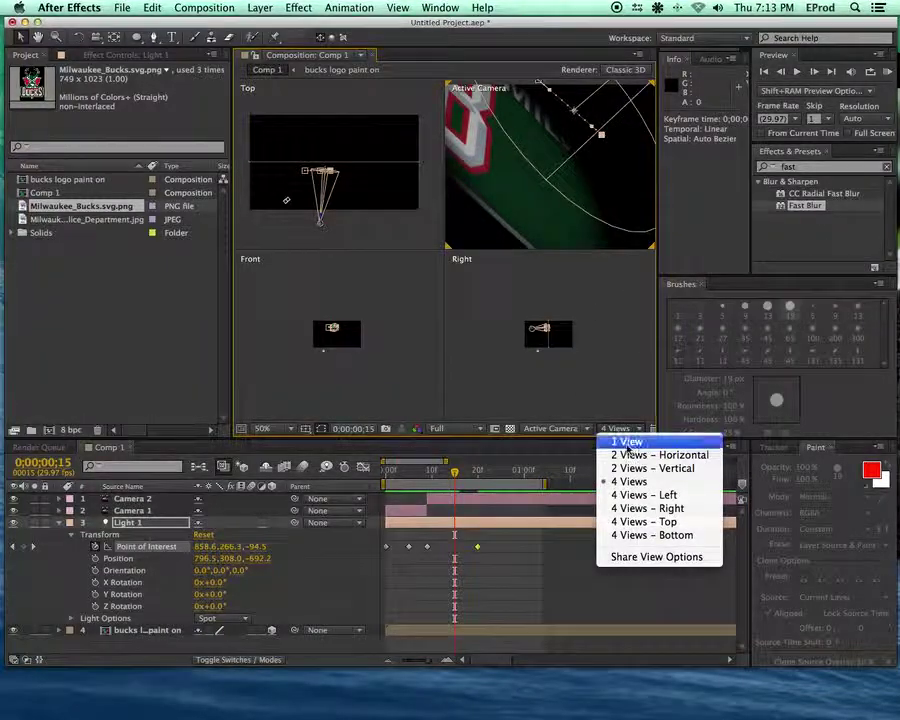
click(627, 442)
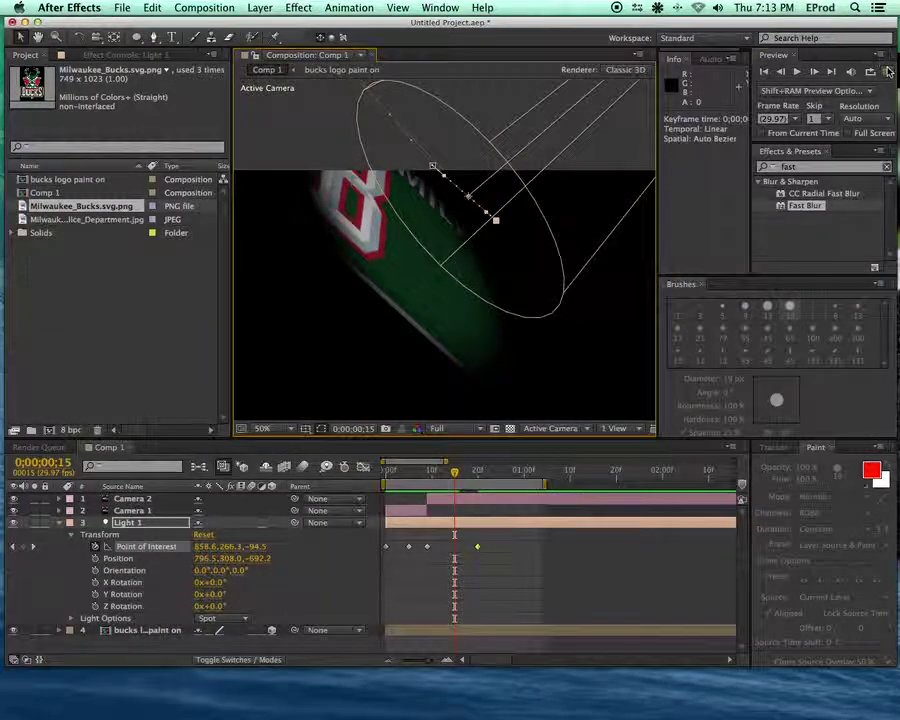
key(KP_0)
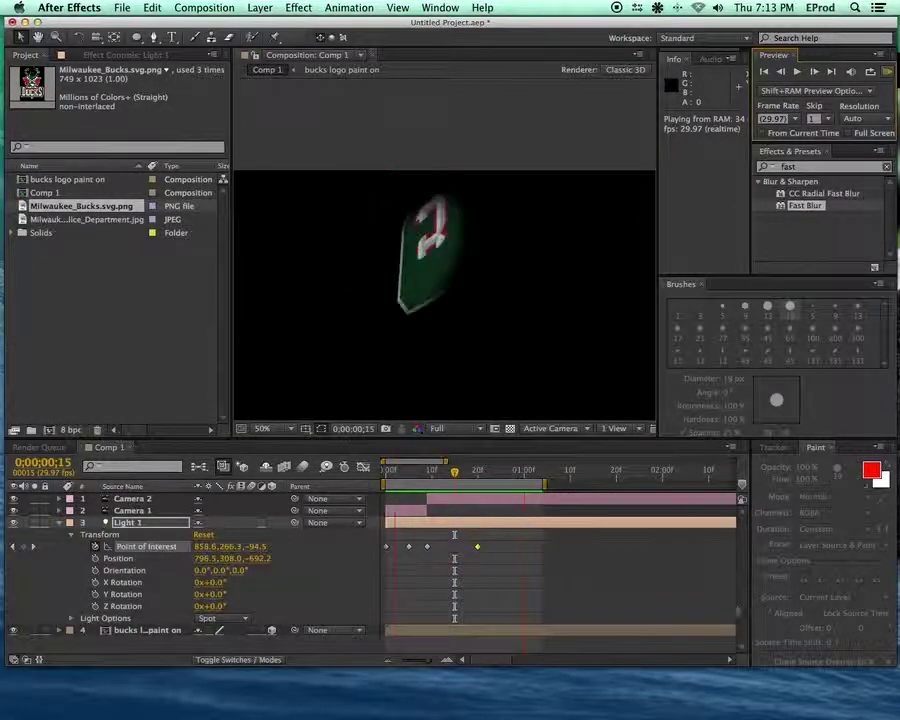
click(472, 327)
Fit the whole composition in the viewer and return to frame 7.
drag(458, 314, 470, 221)
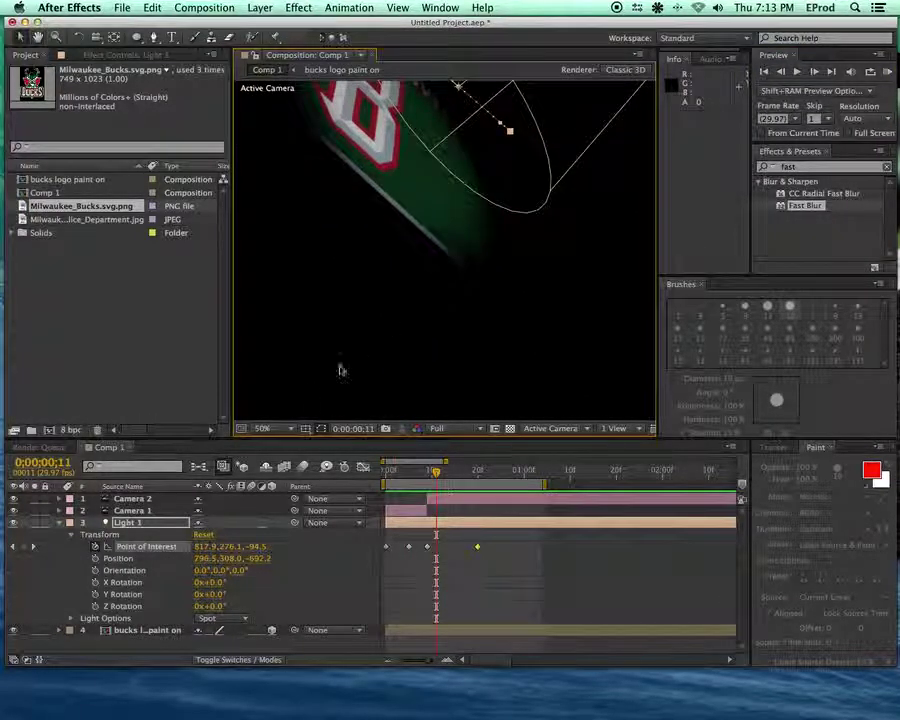
click(262, 428)
click(282, 455)
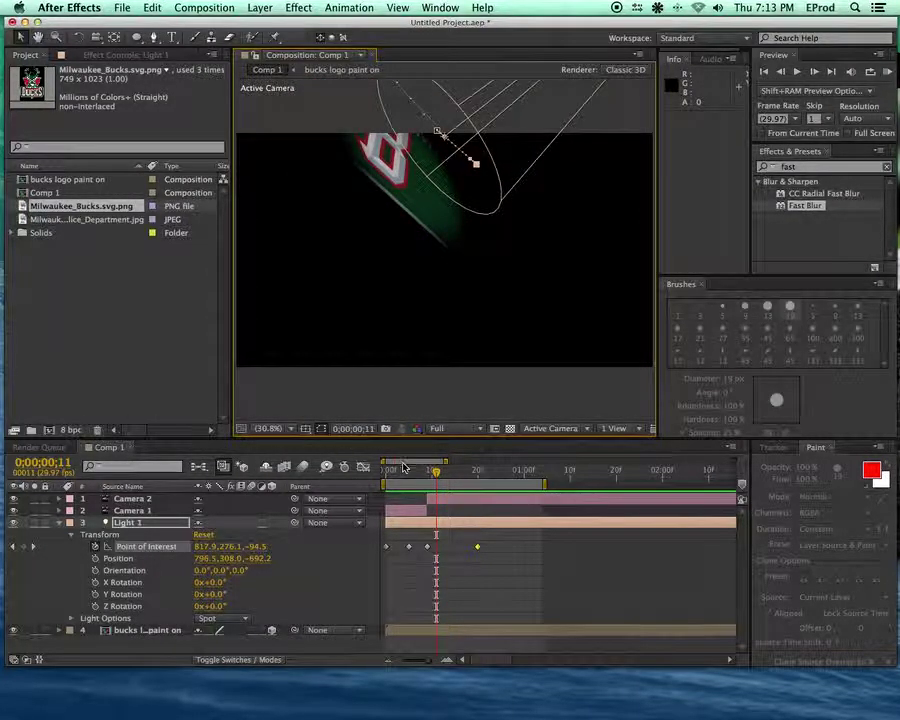
mouse_move(427, 478)
mouse_down()
mouse_move(387, 472)
mouse_move(438, 470)
mouse_move(418, 471)
mouse_up()
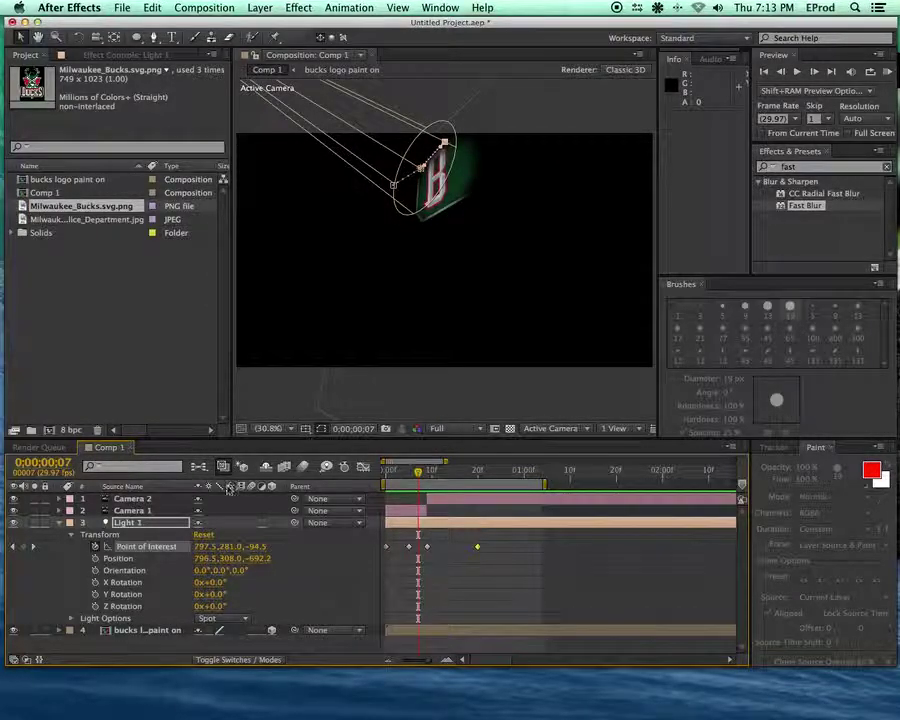
Try shadow casting in Light 1's light options, switching it on and back off.
click(61, 523)
click(135, 511)
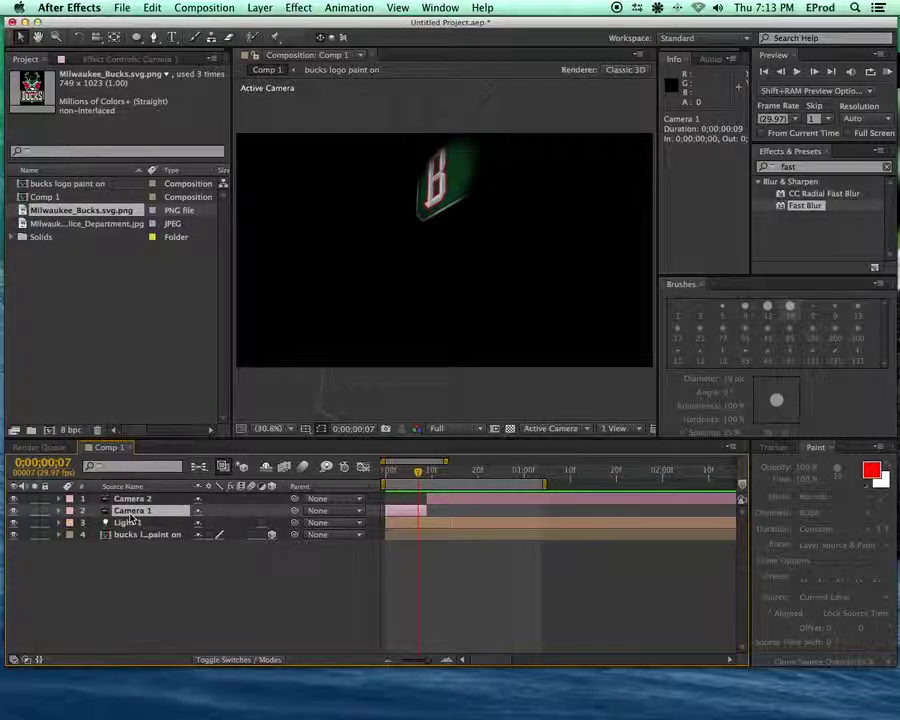
mouse_move(390, 474)
mouse_down()
mouse_move(410, 475)
mouse_move(386, 481)
mouse_move(440, 474)
mouse_move(403, 476)
mouse_up()
click(127, 522)
click(59, 522)
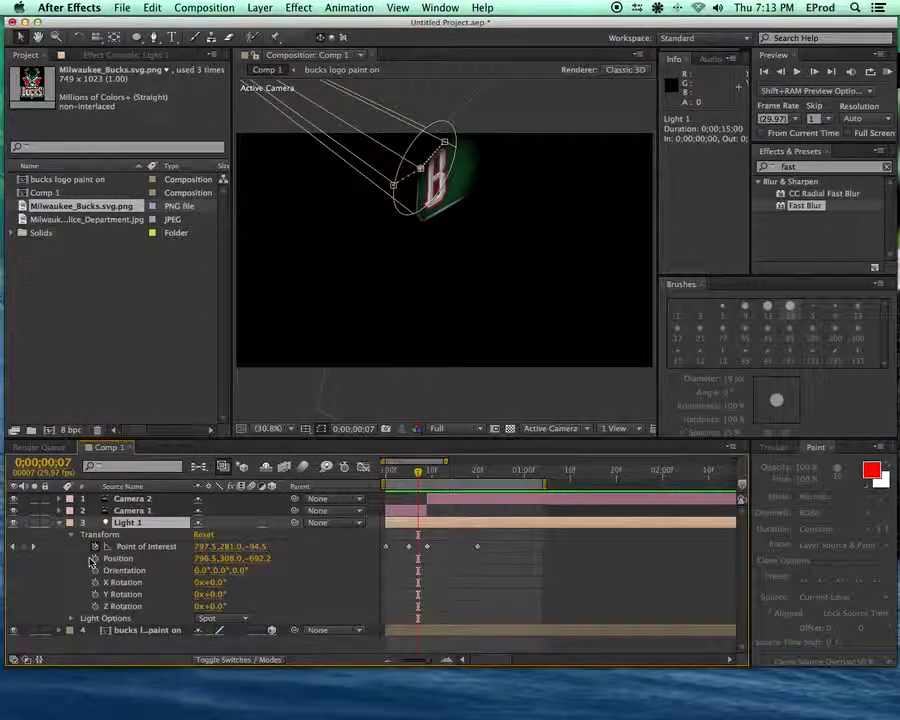
click(71, 534)
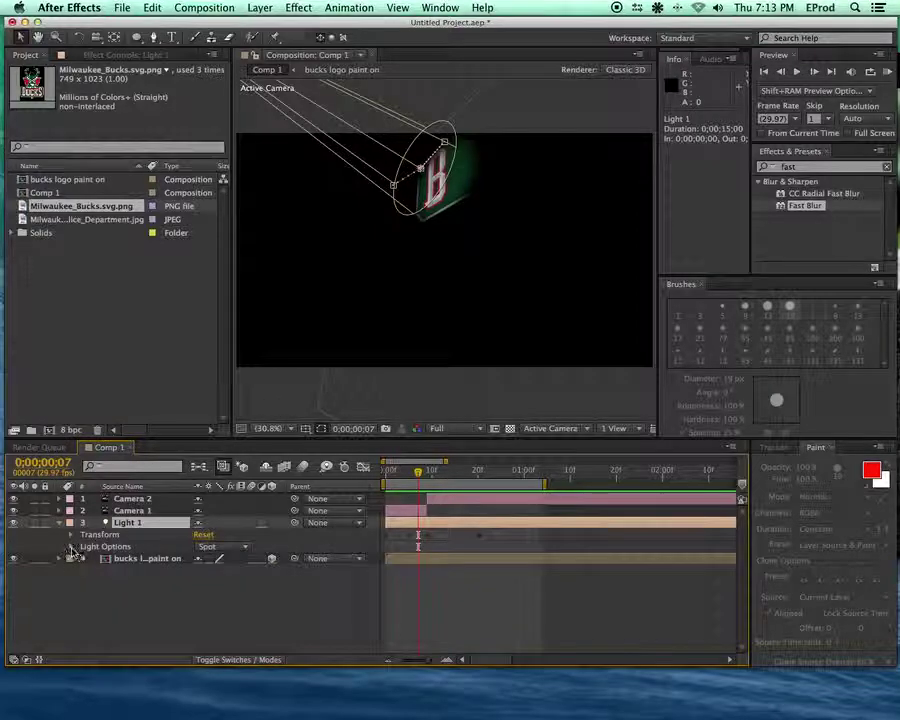
click(71, 546)
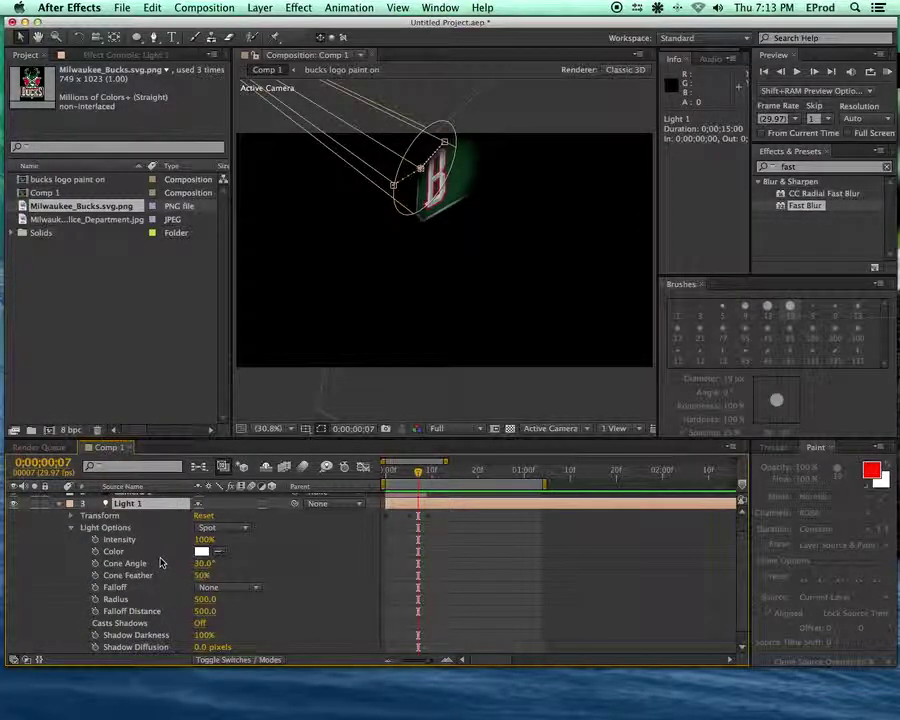
scroll(205, 634, down, 1)
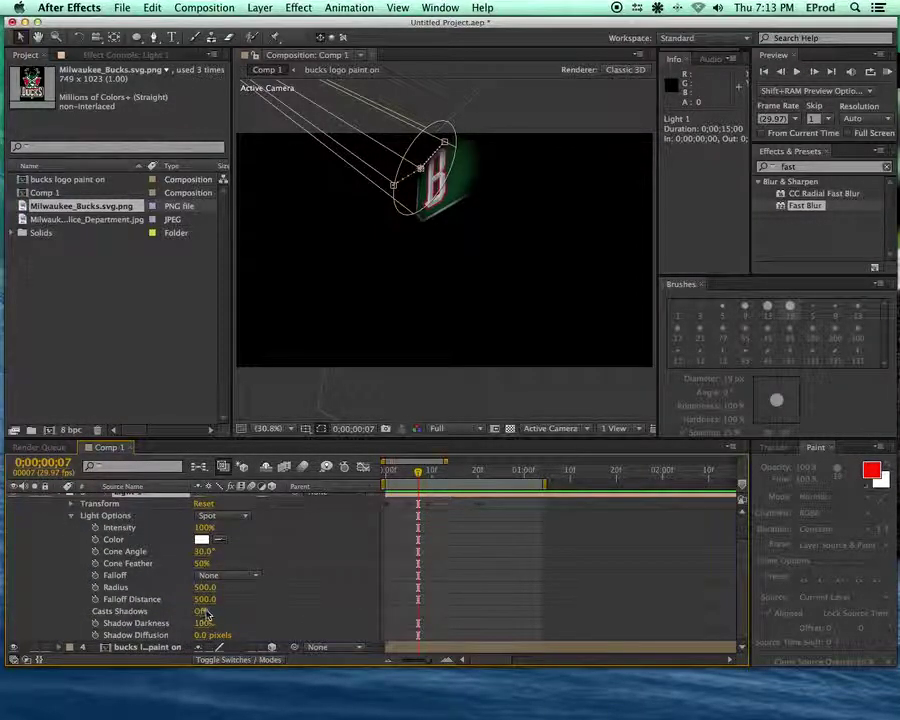
click(203, 612)
click(203, 613)
click(71, 515)
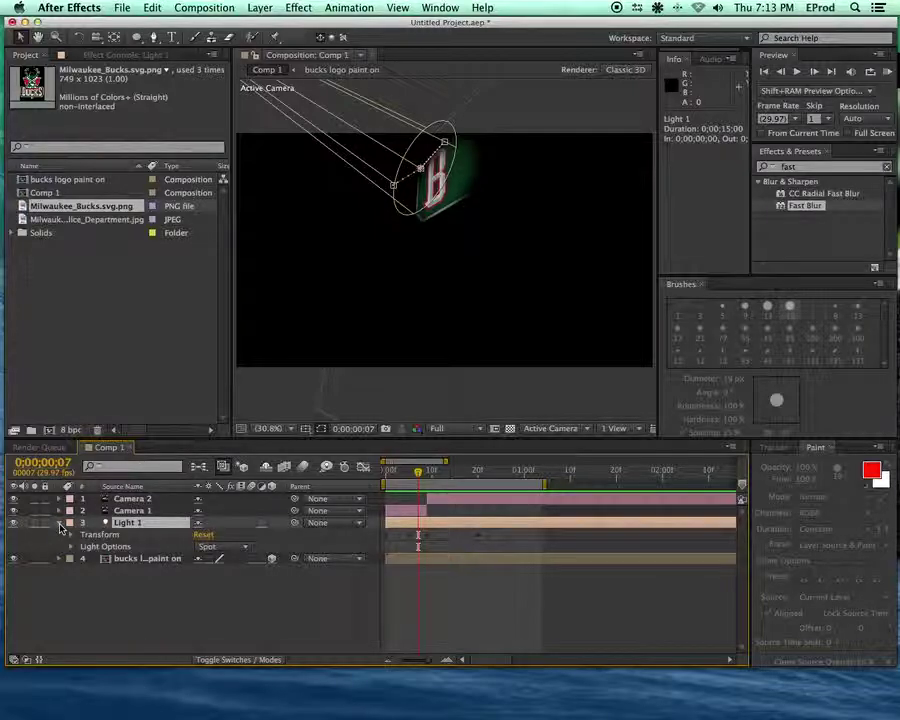
click(71, 546)
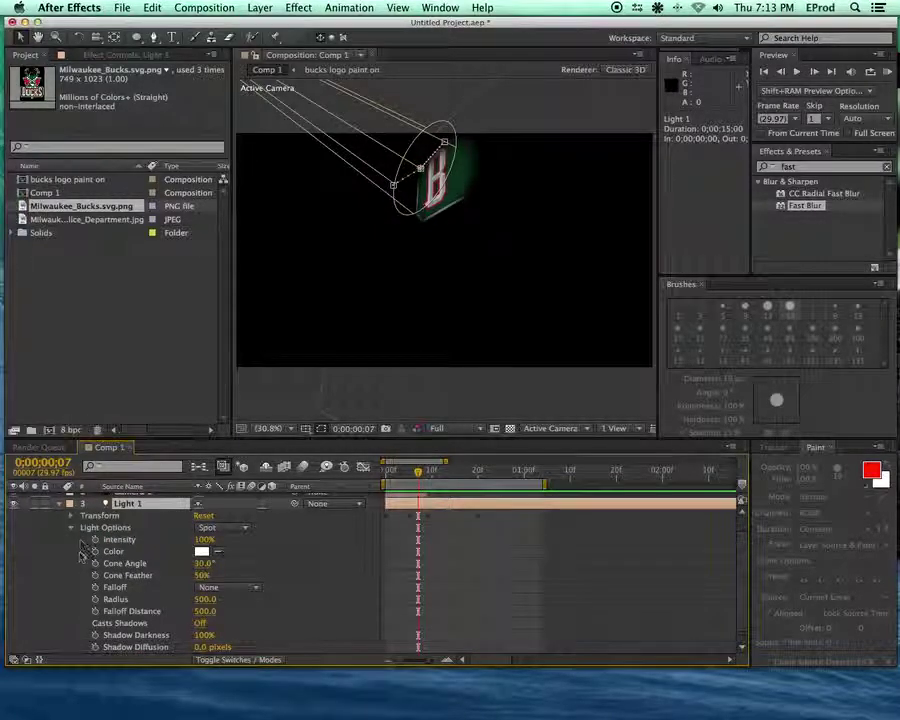
scroll(76, 553, up, 3)
Raise the specular intensity of the bucks logo paint on layer to 95% and check its lighting at frames 2 and 6.
click(60, 522)
click(141, 534)
click(60, 534)
click(71, 539)
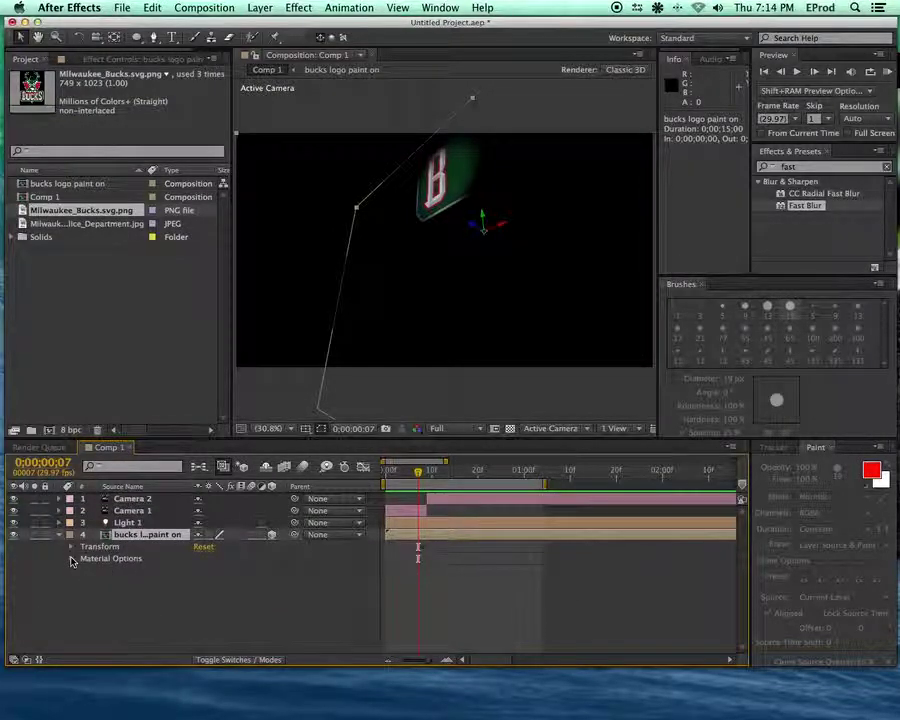
click(71, 551)
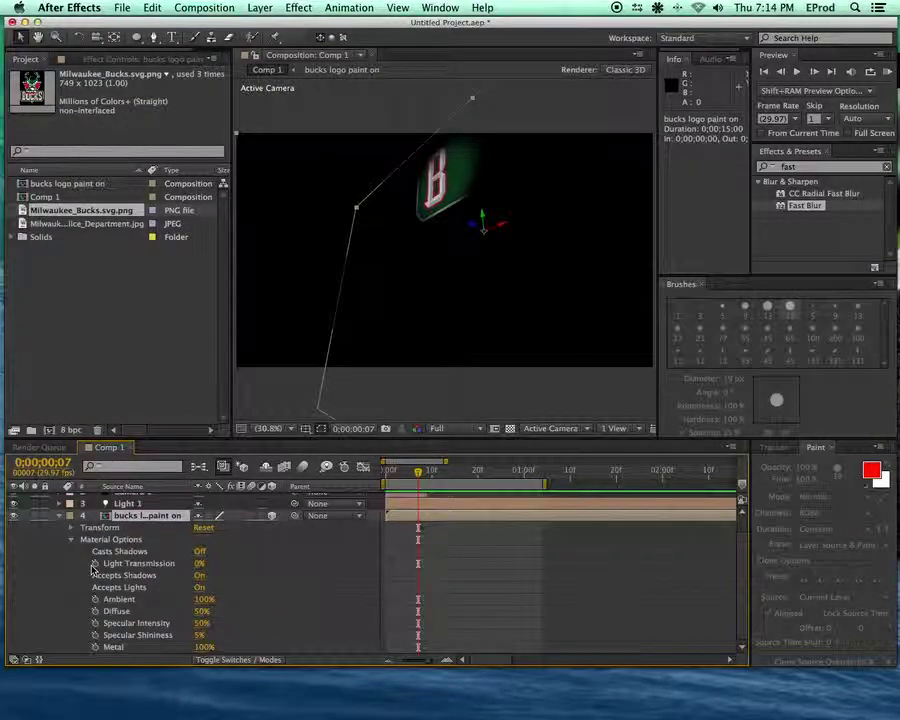
click(201, 586)
mouse_move(201, 623)
mouse_down()
mouse_move(255, 601)
mouse_move(224, 614)
mouse_move(218, 633)
mouse_move(227, 623)
mouse_move(196, 623)
mouse_up()
drag(418, 470, 393, 470)
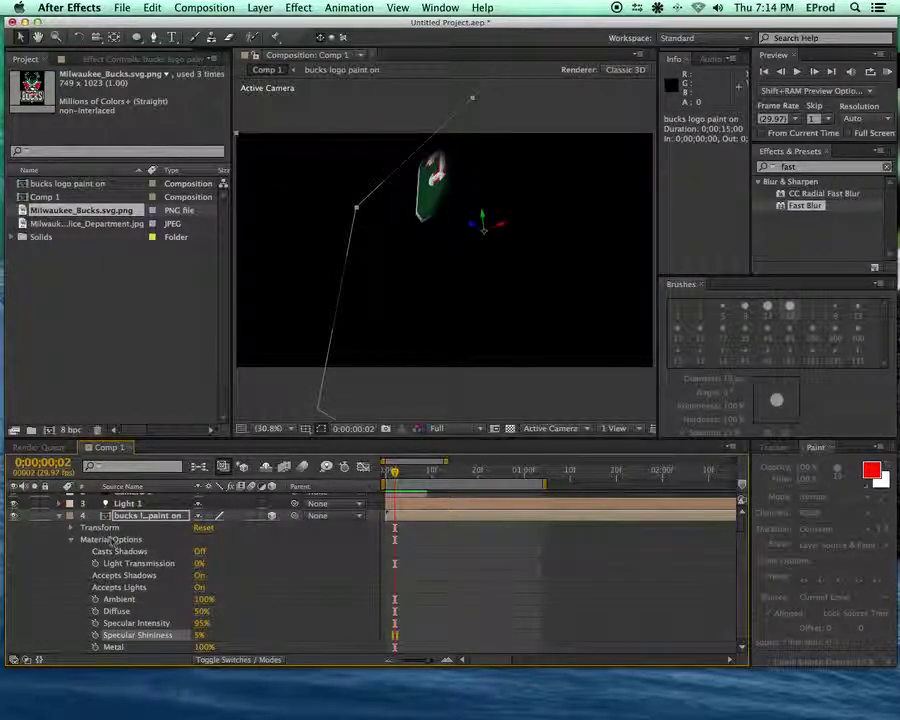
click(202, 611)
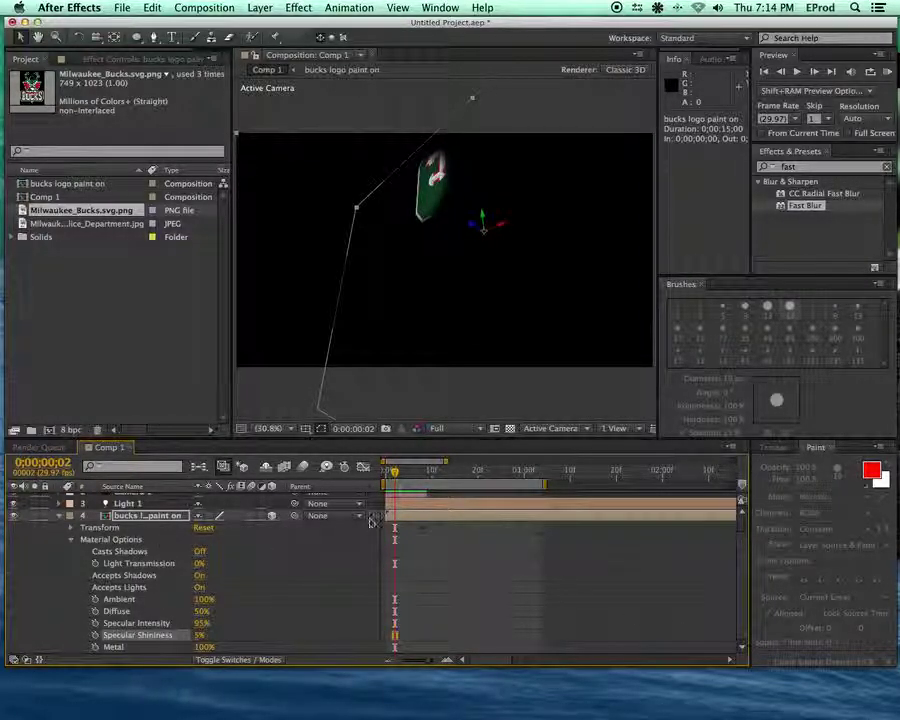
mouse_move(409, 471)
mouse_down()
mouse_move(442, 468)
mouse_move(398, 468)
mouse_move(476, 470)
mouse_move(358, 453)
mouse_move(446, 452)
mouse_move(399, 445)
mouse_move(423, 440)
mouse_up()
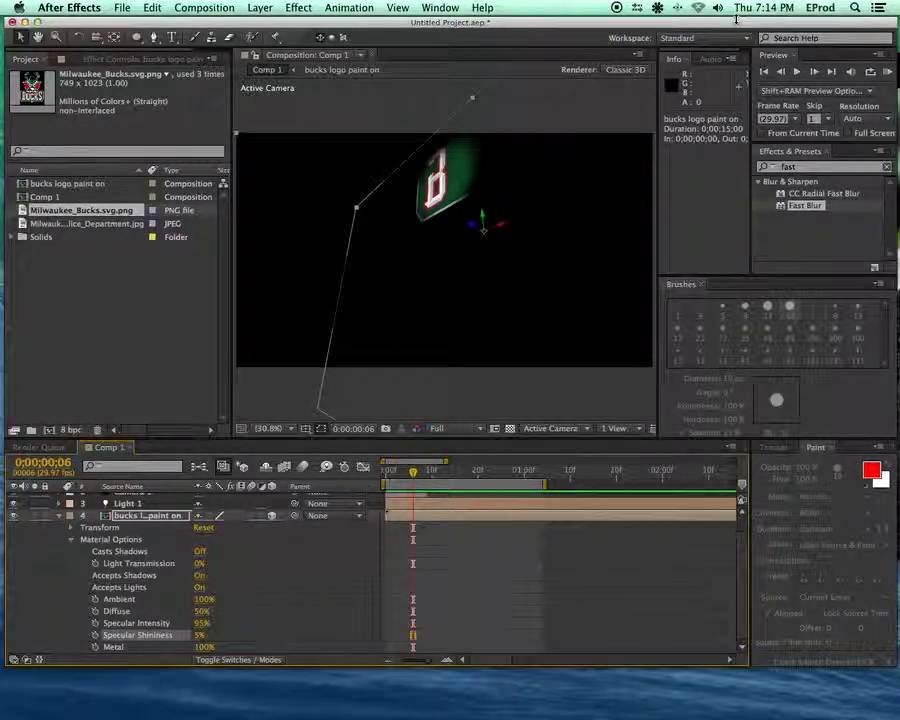